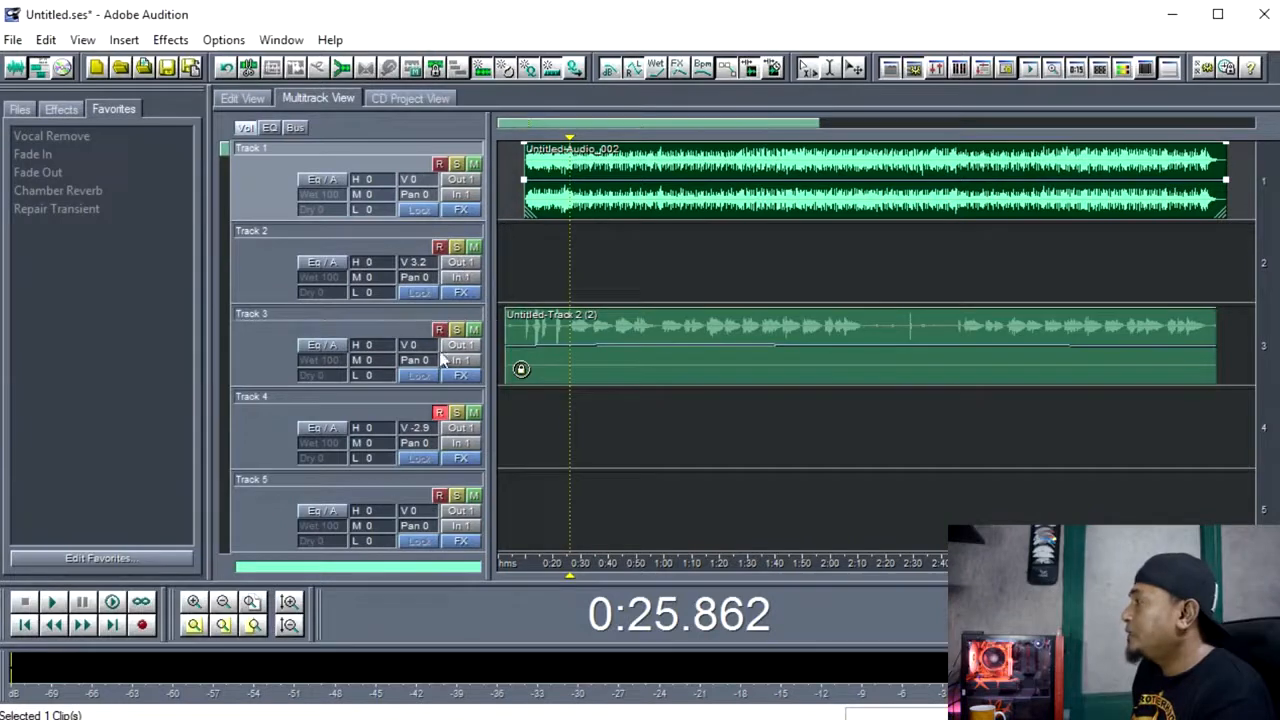
Open the vocal clip on Track 3 in the waveform editor.
left_click(589, 345)
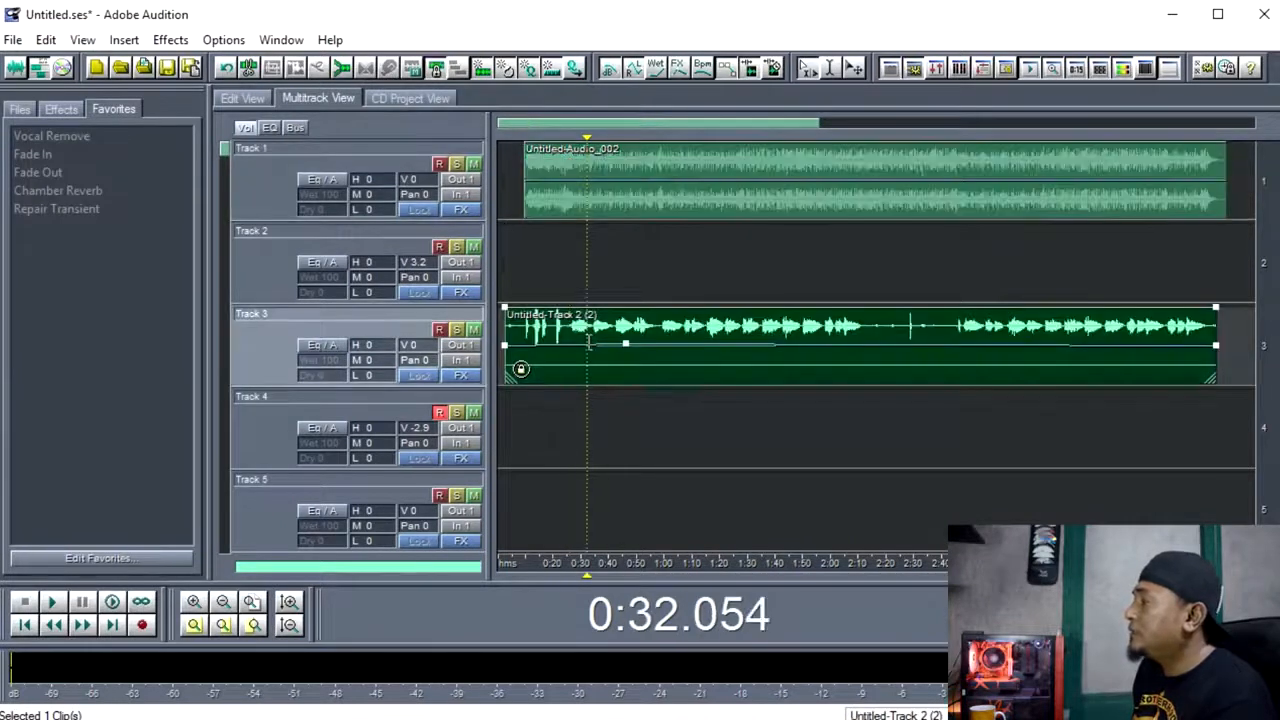
double_click(600, 343)
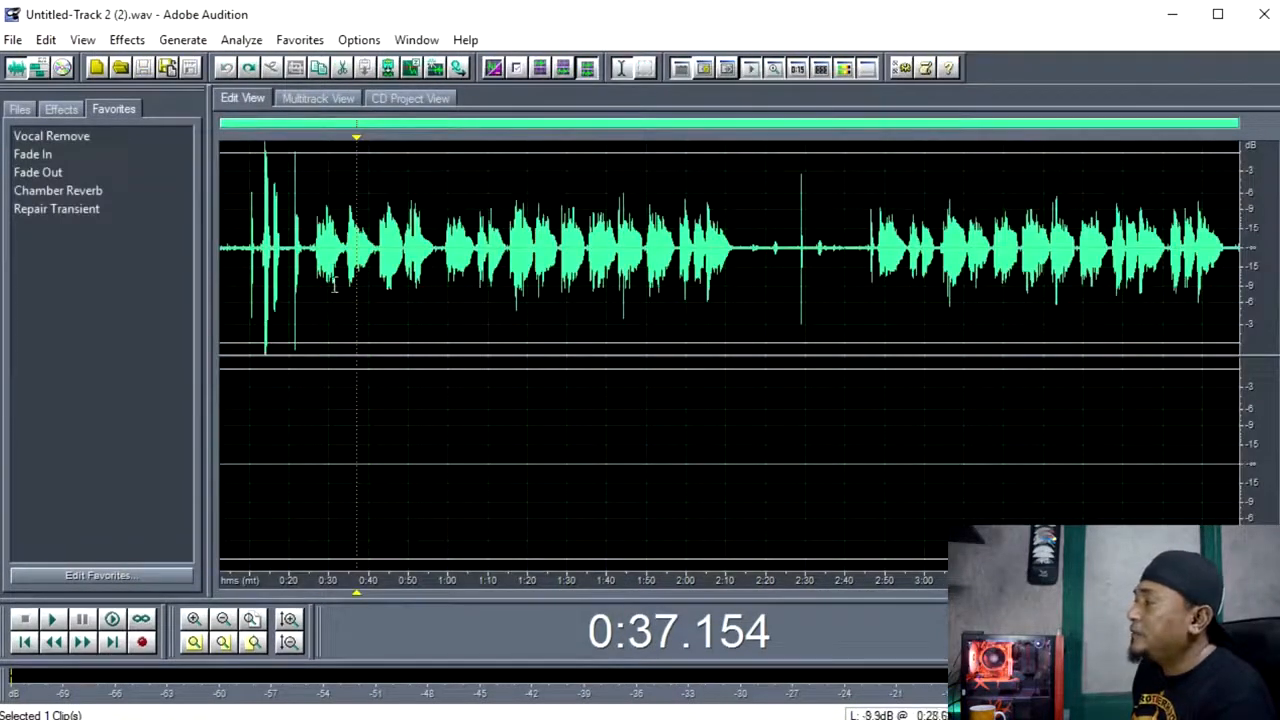
left_click(328, 273)
left_click(320, 273)
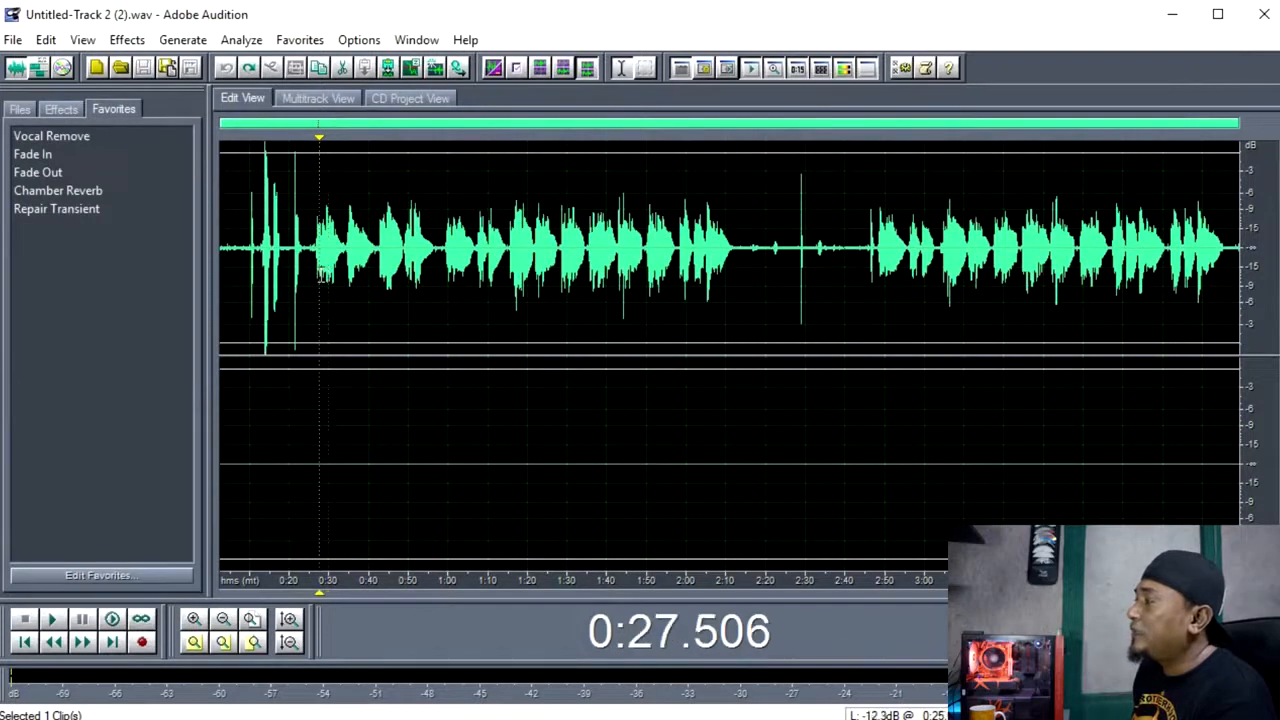
left_click(316, 283)
left_click(328, 240)
left_click(311, 258)
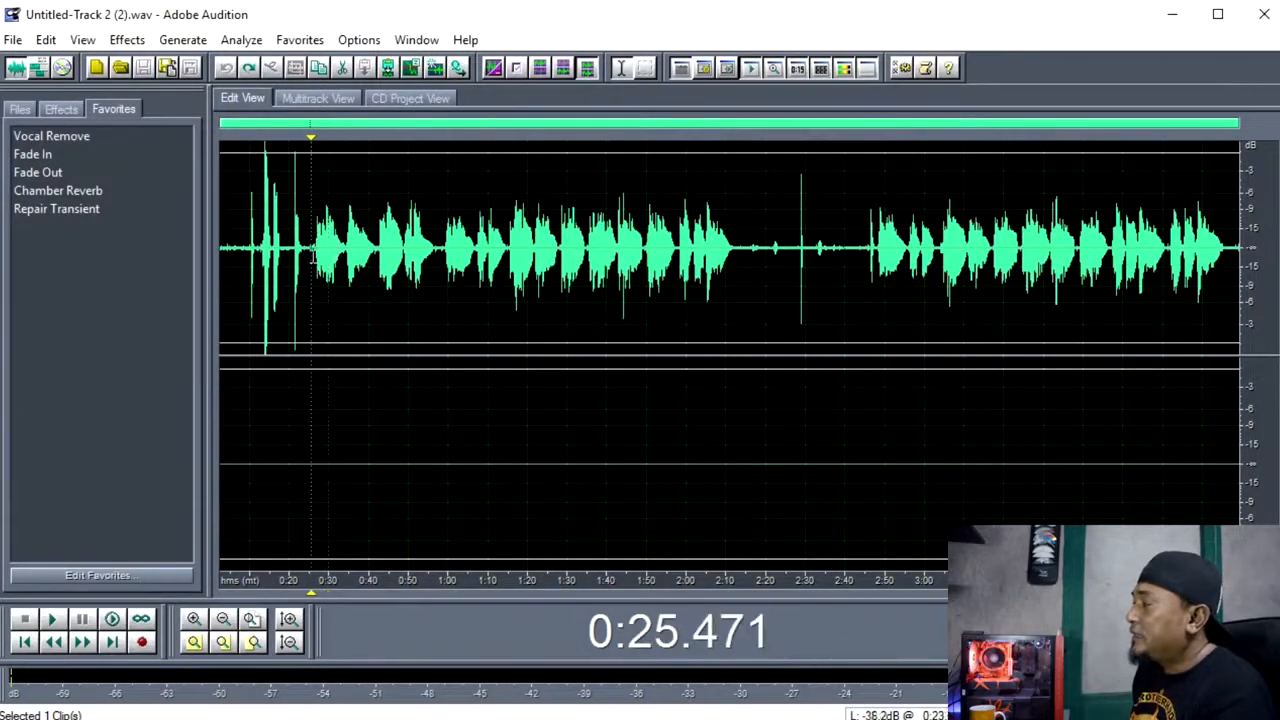
left_click(362, 222)
left_click(329, 290)
left_click(321, 325)
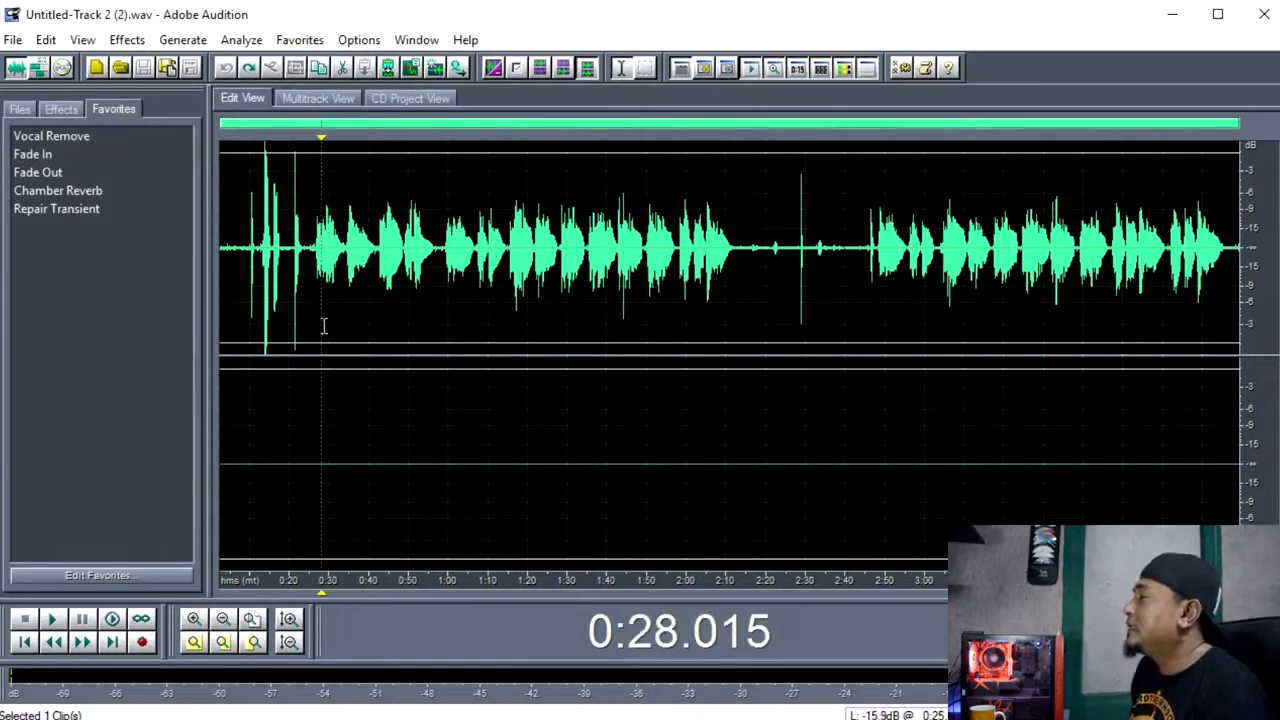
left_click(283, 303)
left_click(288, 308)
left_click(340, 311)
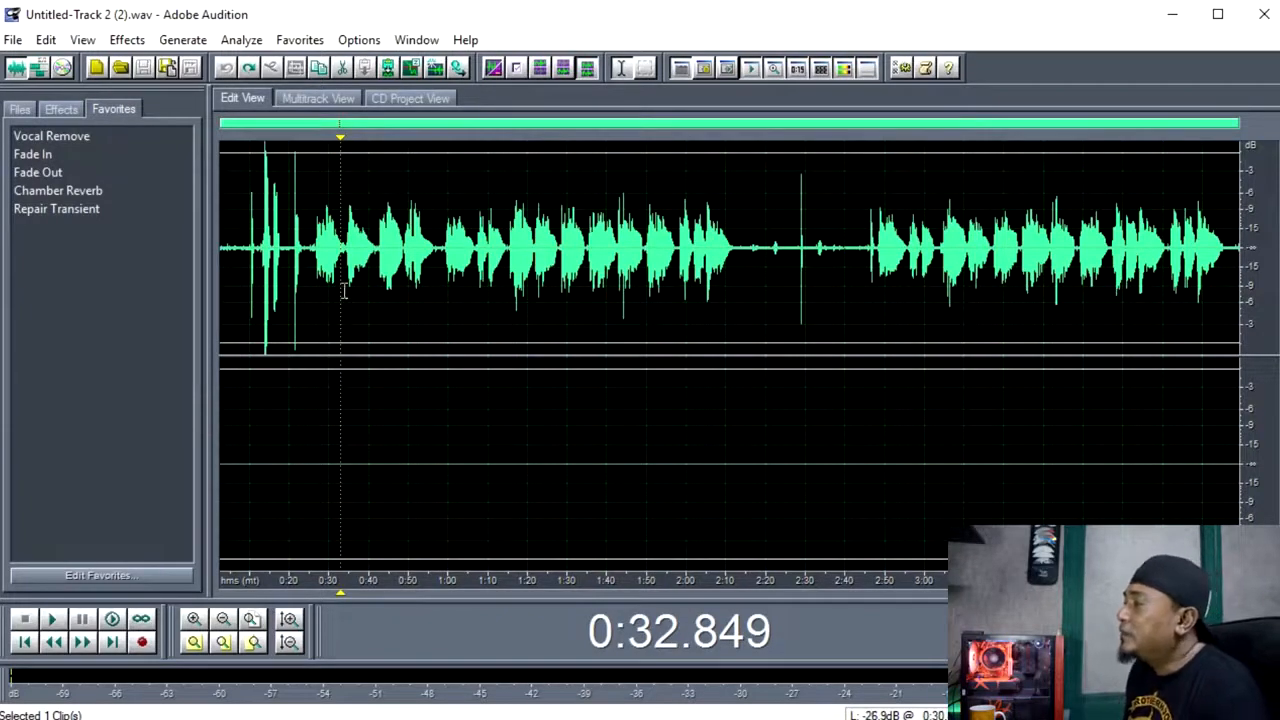
key("space")
left_click(301, 101)
left_click(245, 100)
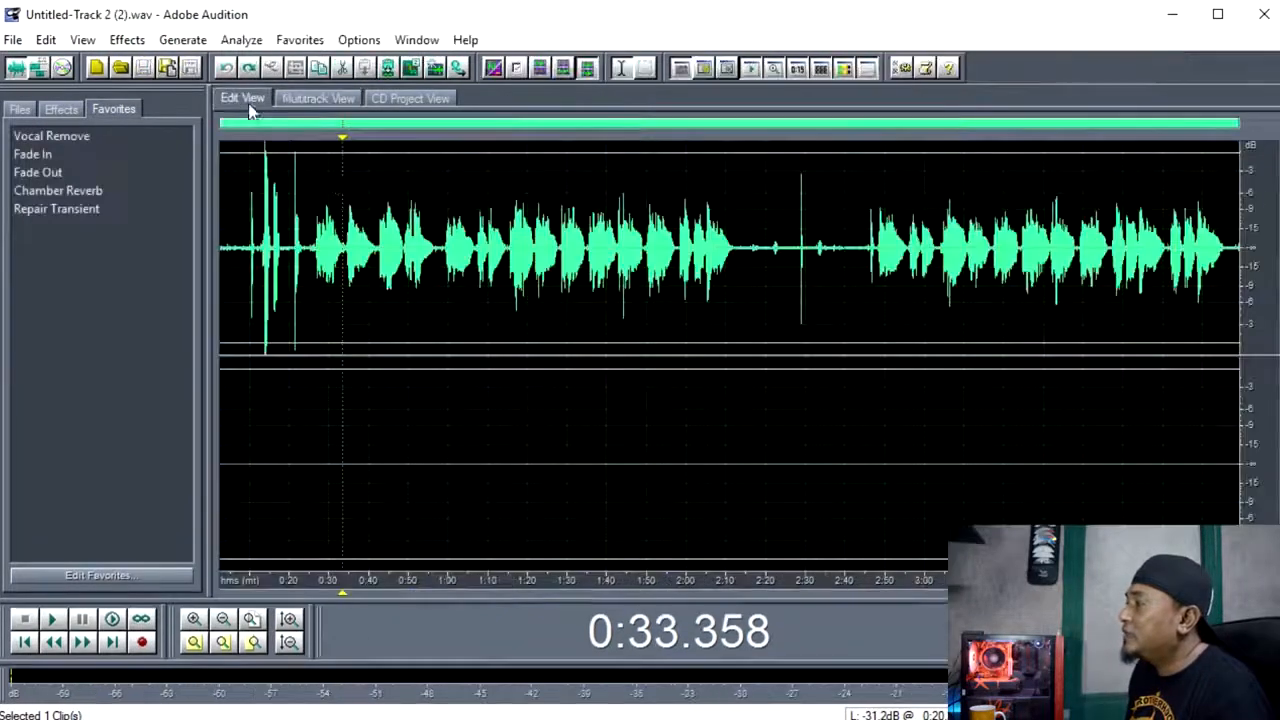
Copy the vocal from the left channel and paste it over the entire empty right channel.
left_click(328, 240)
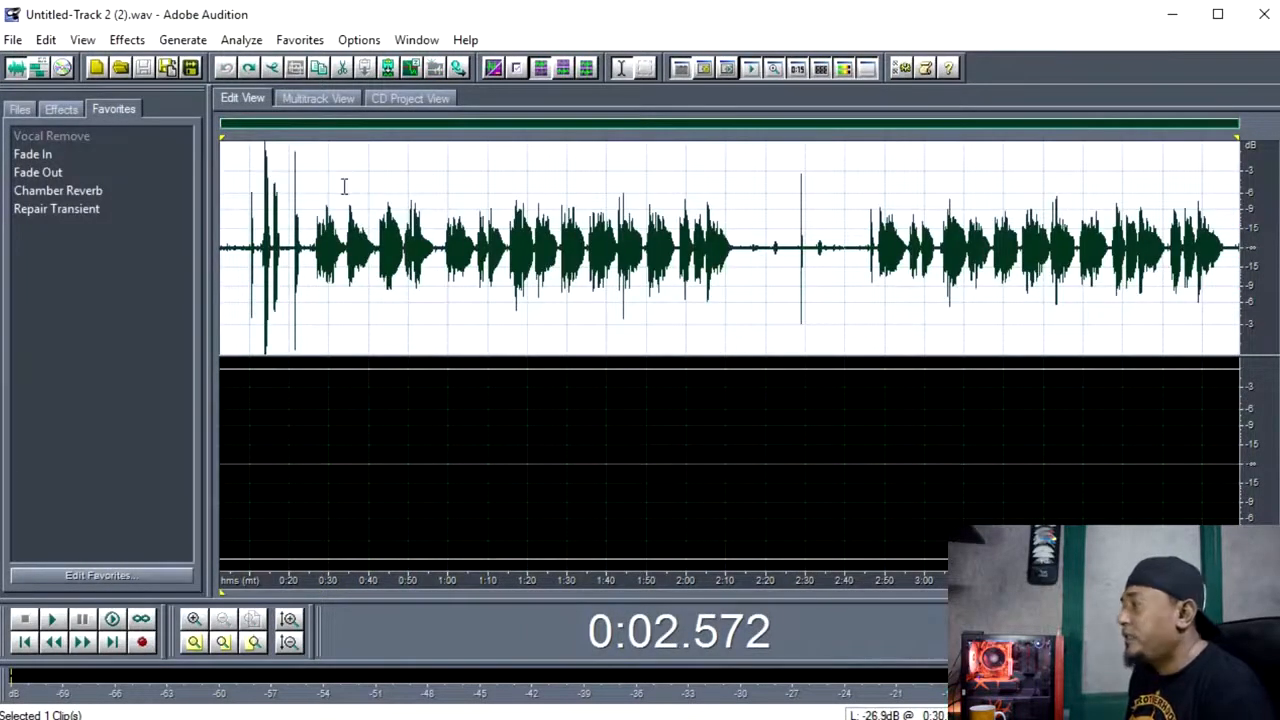
key("ctrl+c")
double_click(441, 565)
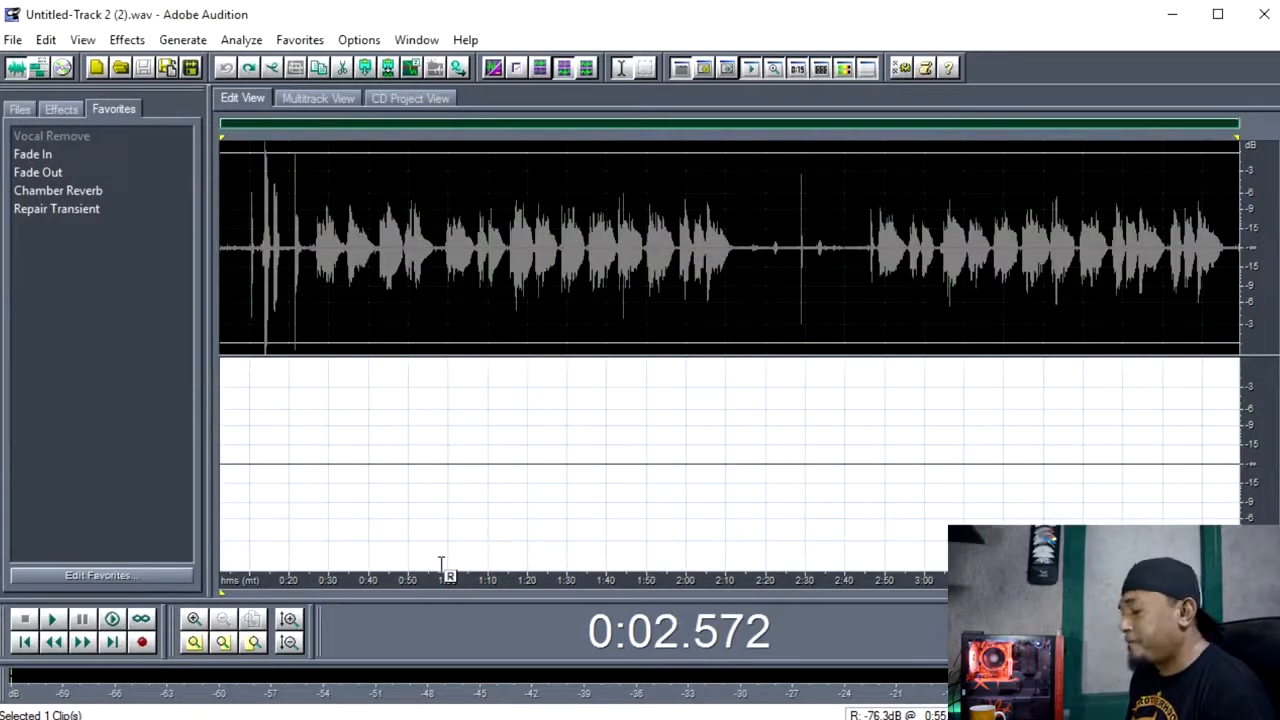
key("ctrl+v")
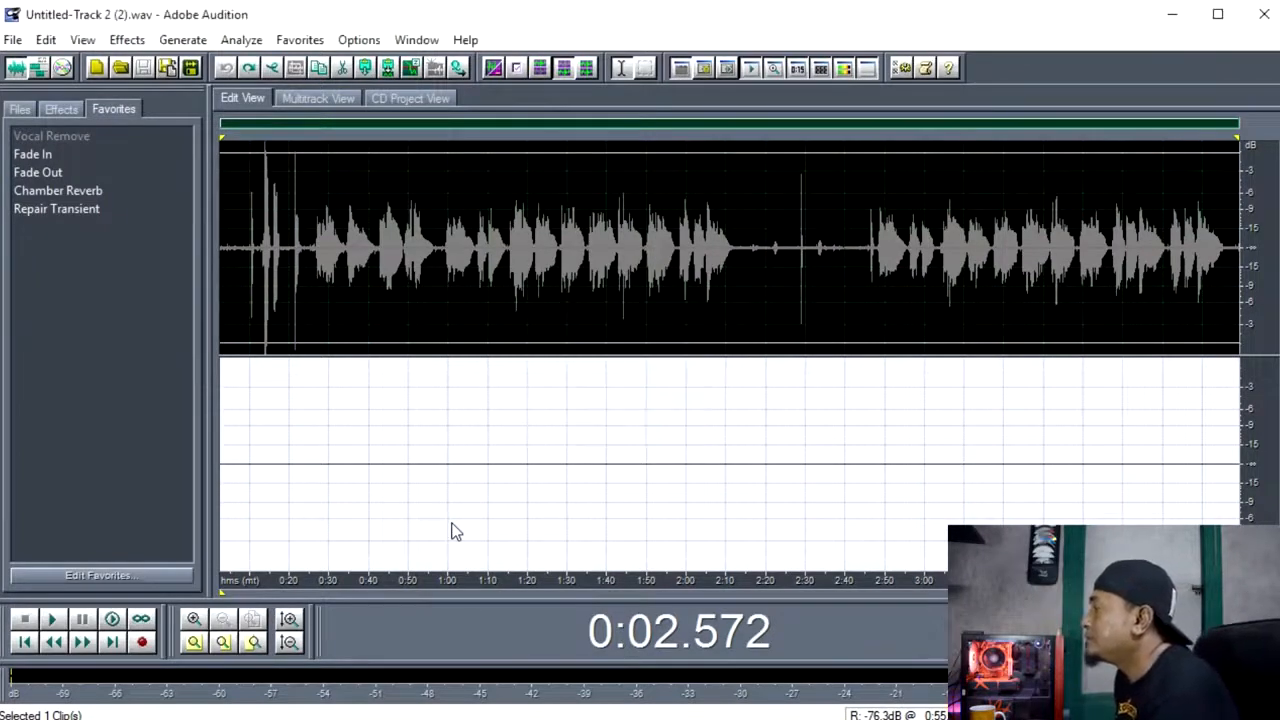
left_click(497, 380)
Delete the noisy opening from the start of the recording to about 0:25 in both channels.
left_click_drag(308, 453, 220, 455)
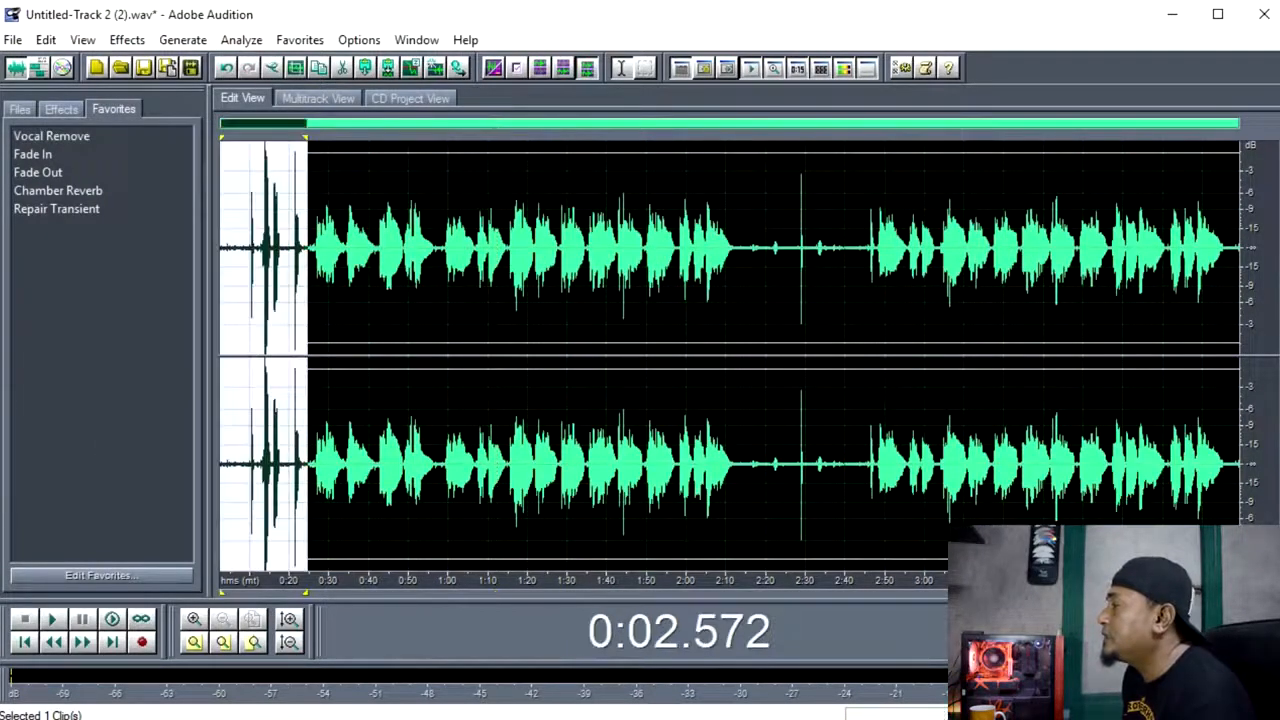
key("Delete")
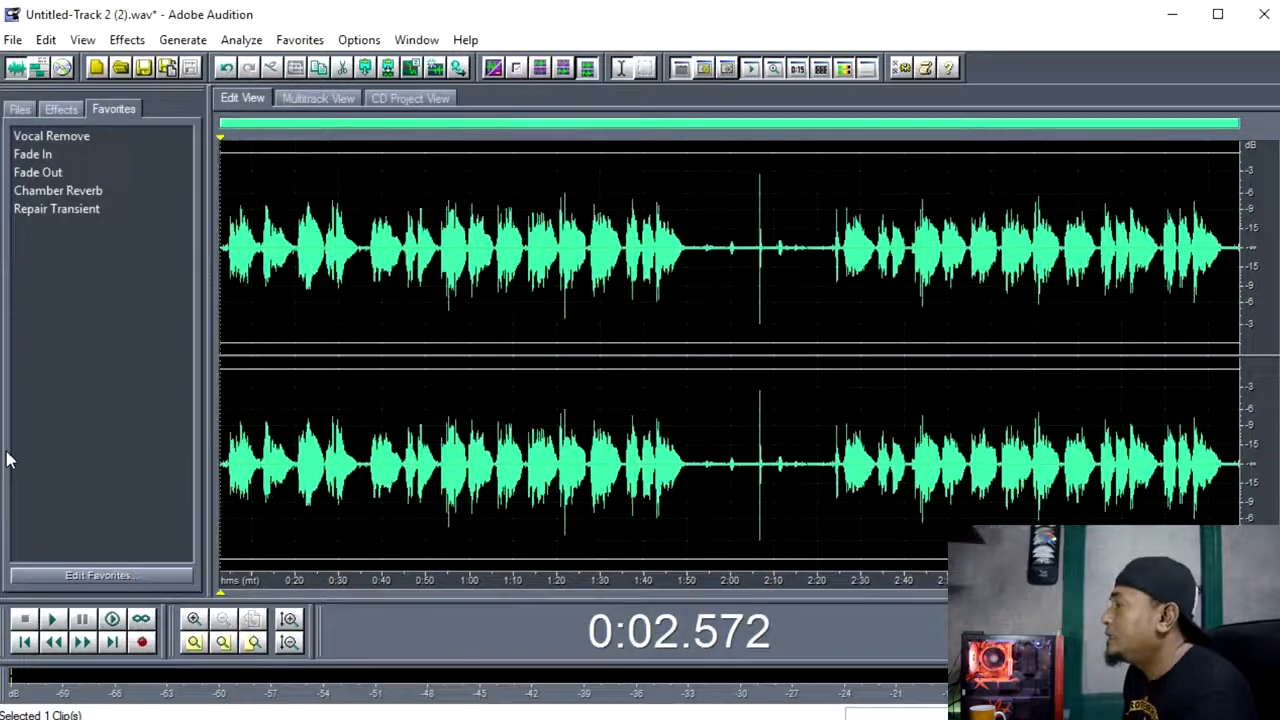
left_click(714, 474)
left_click(756, 464)
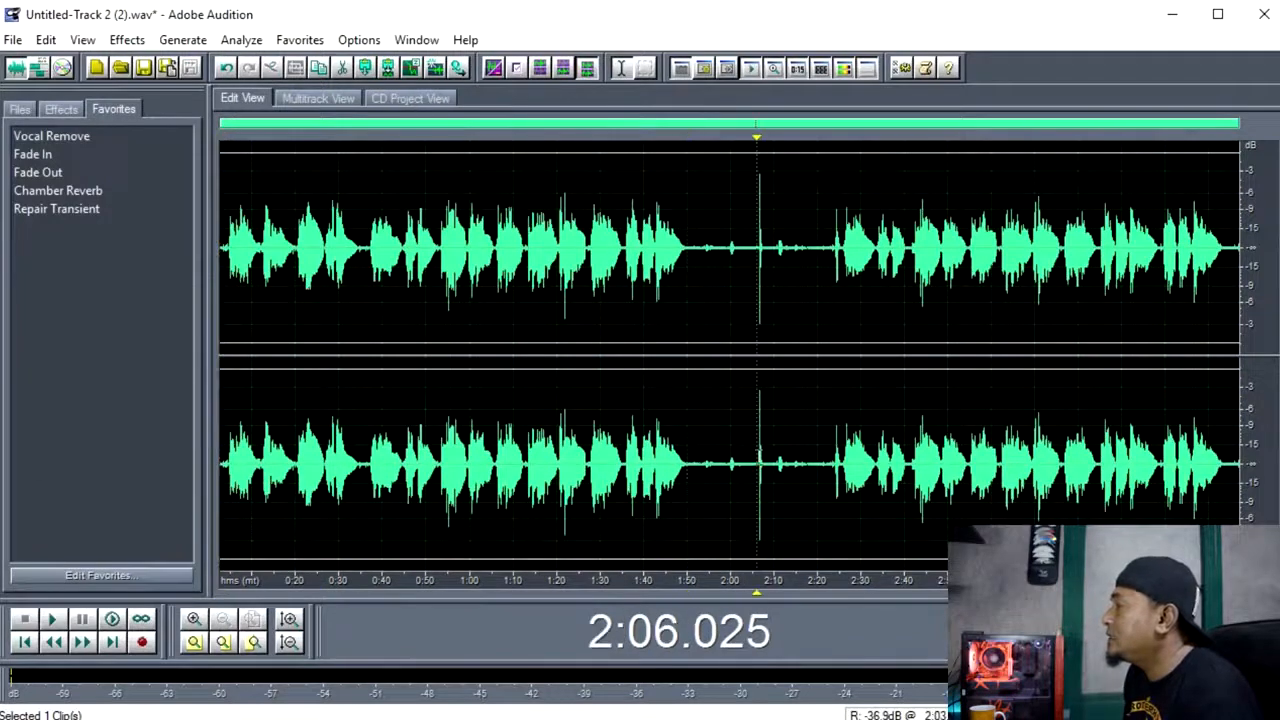
left_click(458, 407)
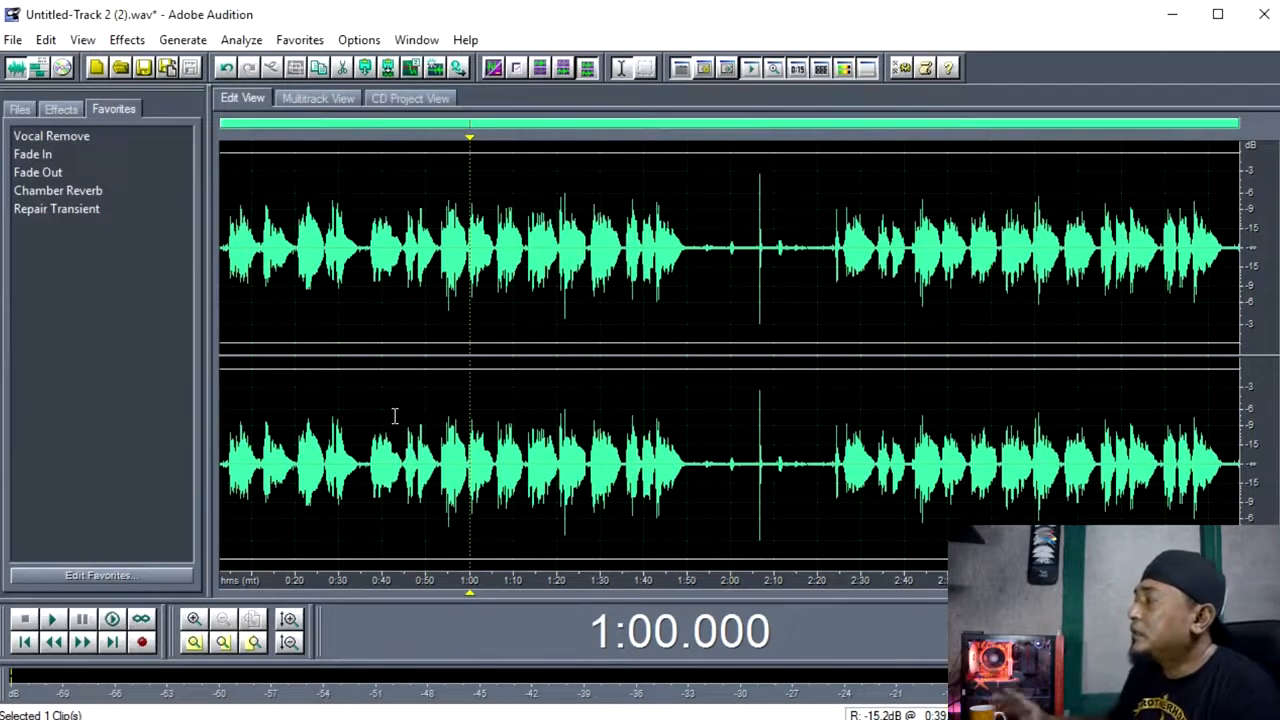
left_click(305, 398)
double_click(337, 366)
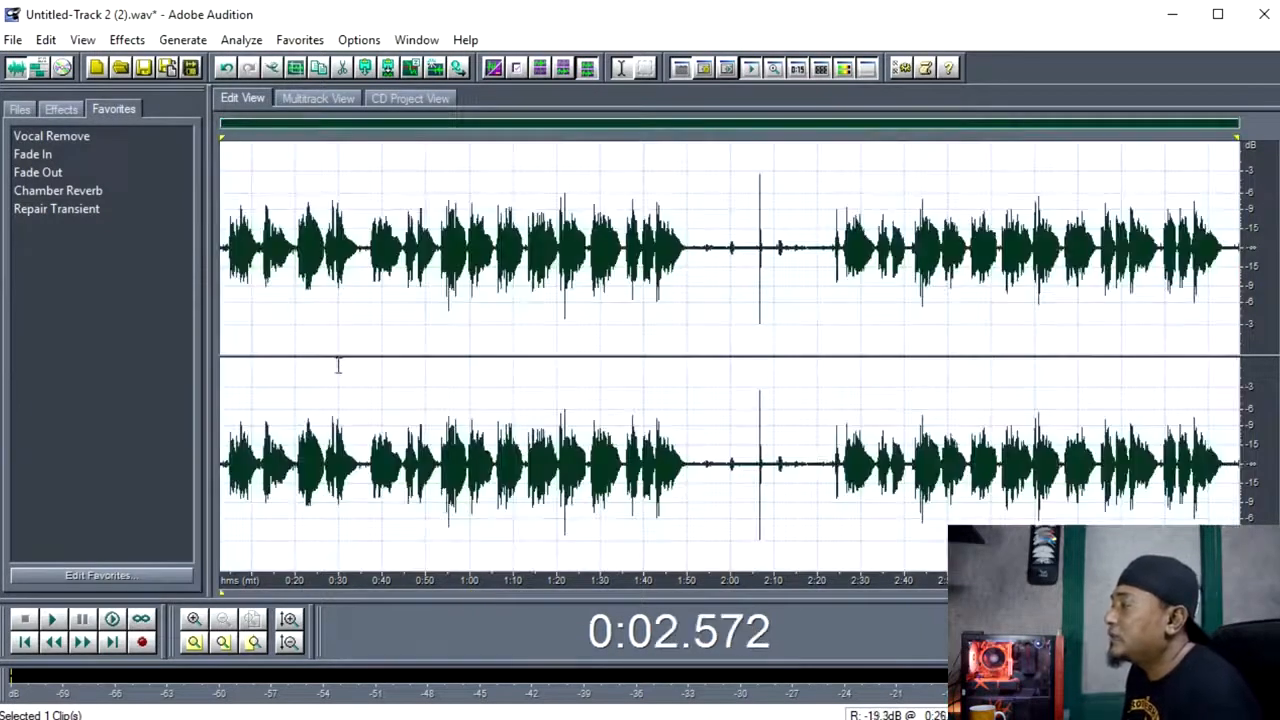
double_click(340, 361)
left_click(328, 361)
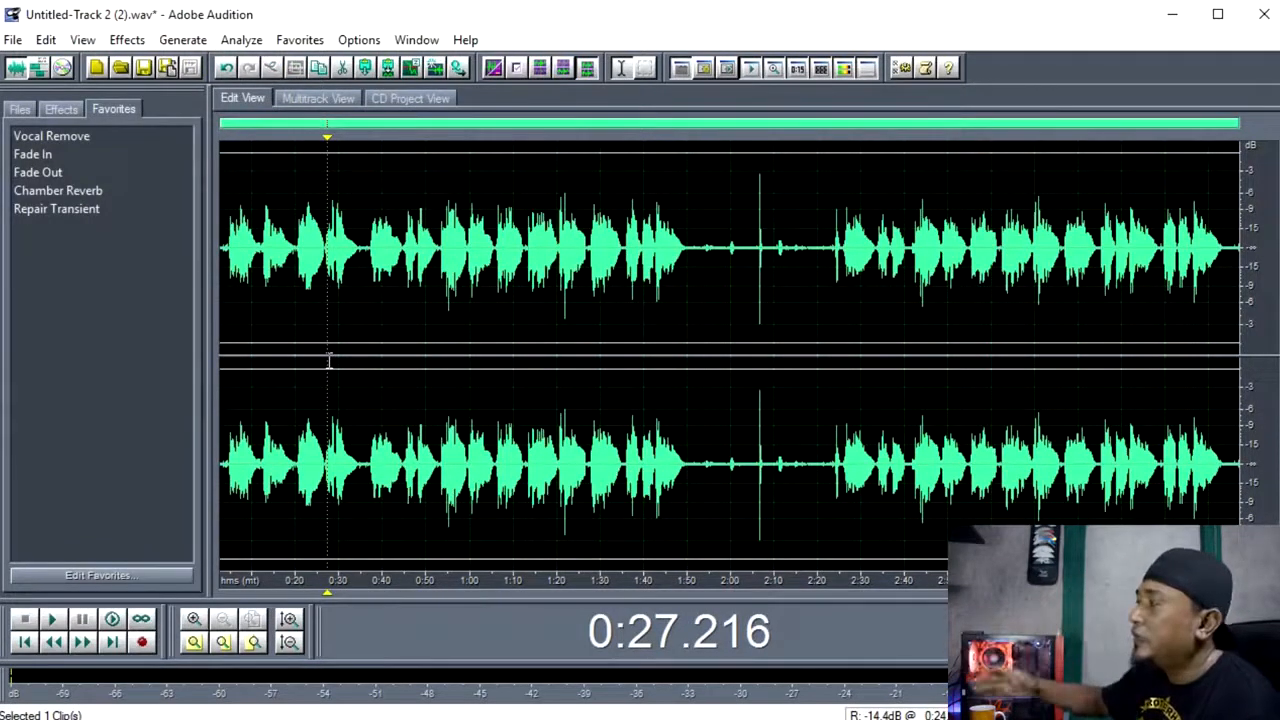
double_click(409, 378)
double_click(425, 424)
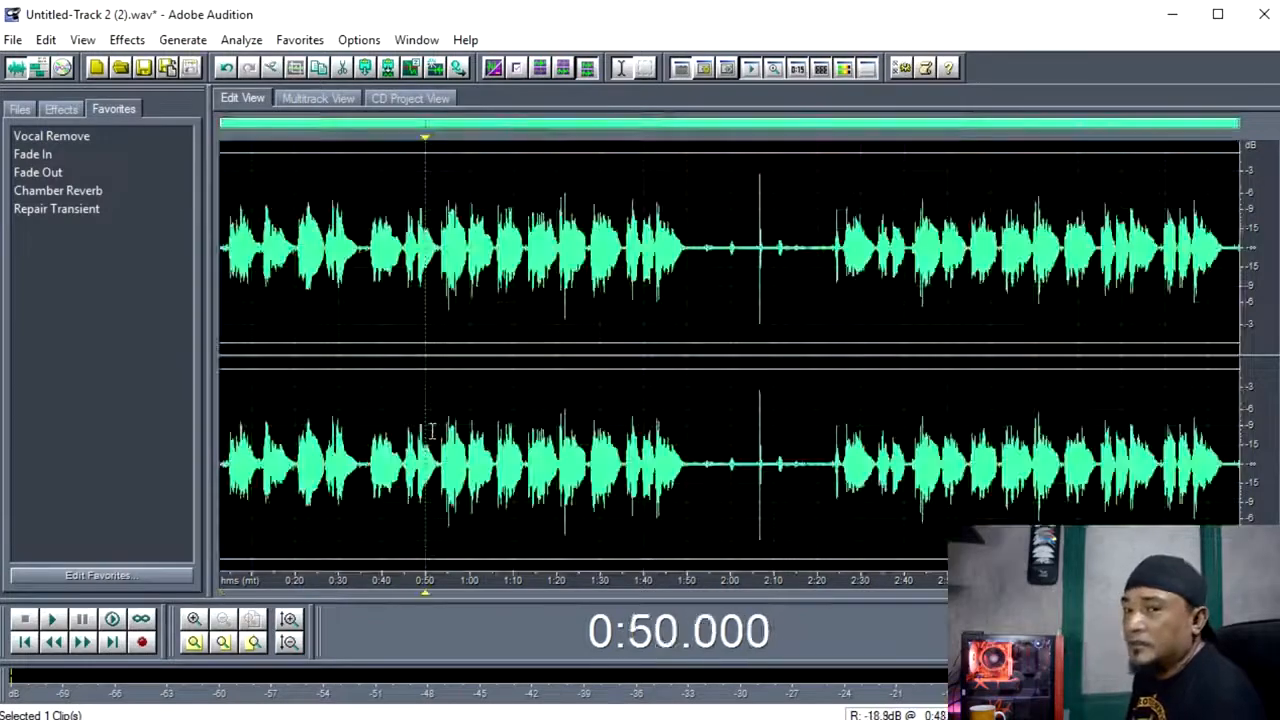
Apply Dynamics Processing with the ElecGuitGate preset to the entire vocal waveform.
double_click(425, 424)
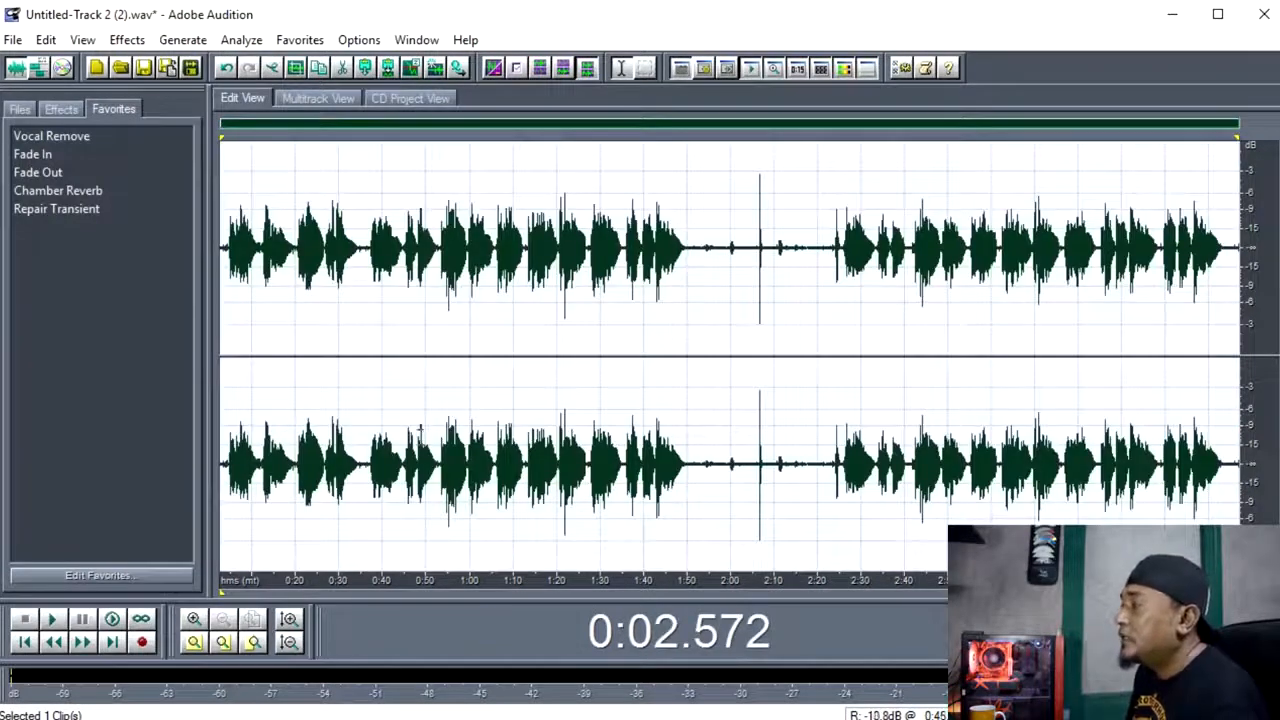
double_click(383, 428)
left_click(183, 40)
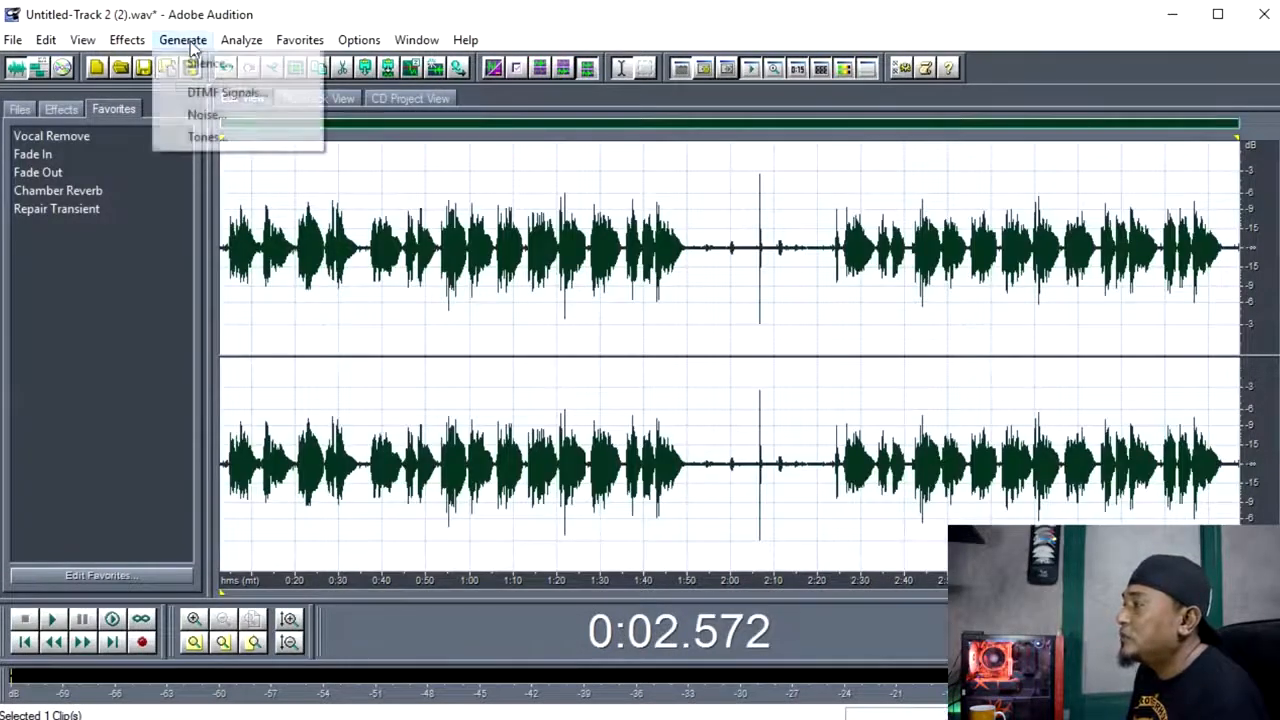
mouse_move(281, 210)
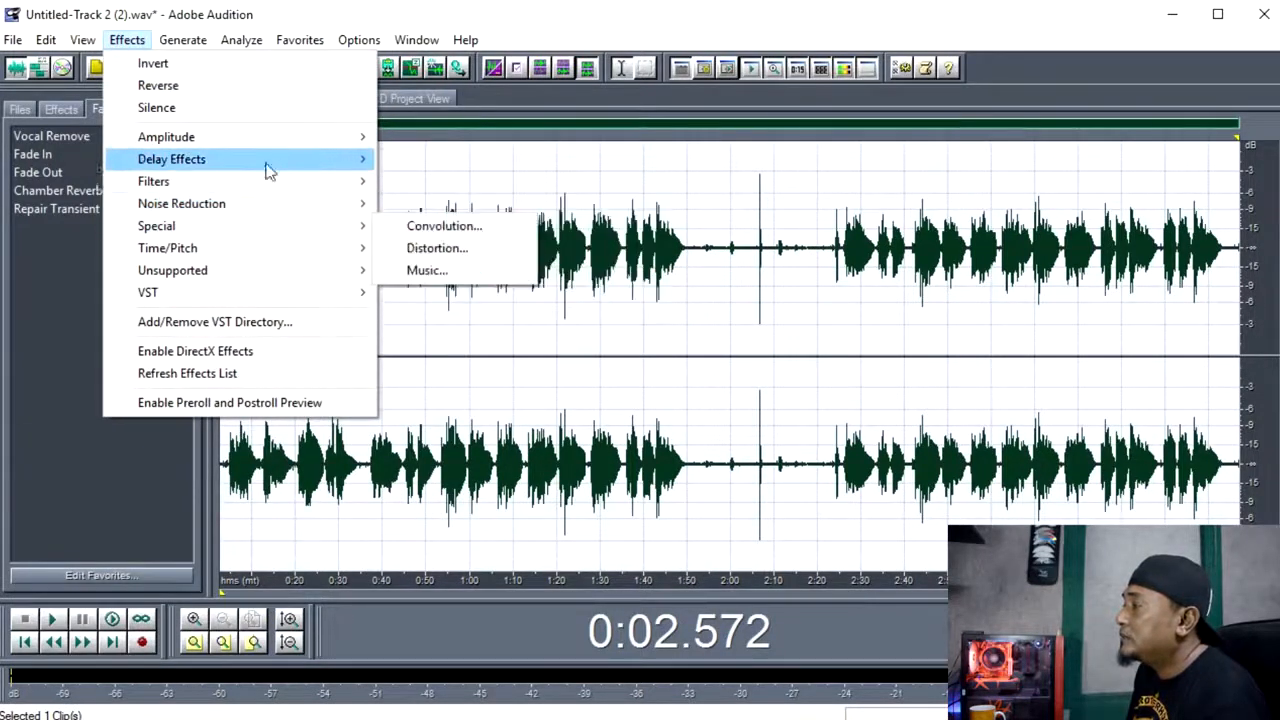
mouse_move(280, 146)
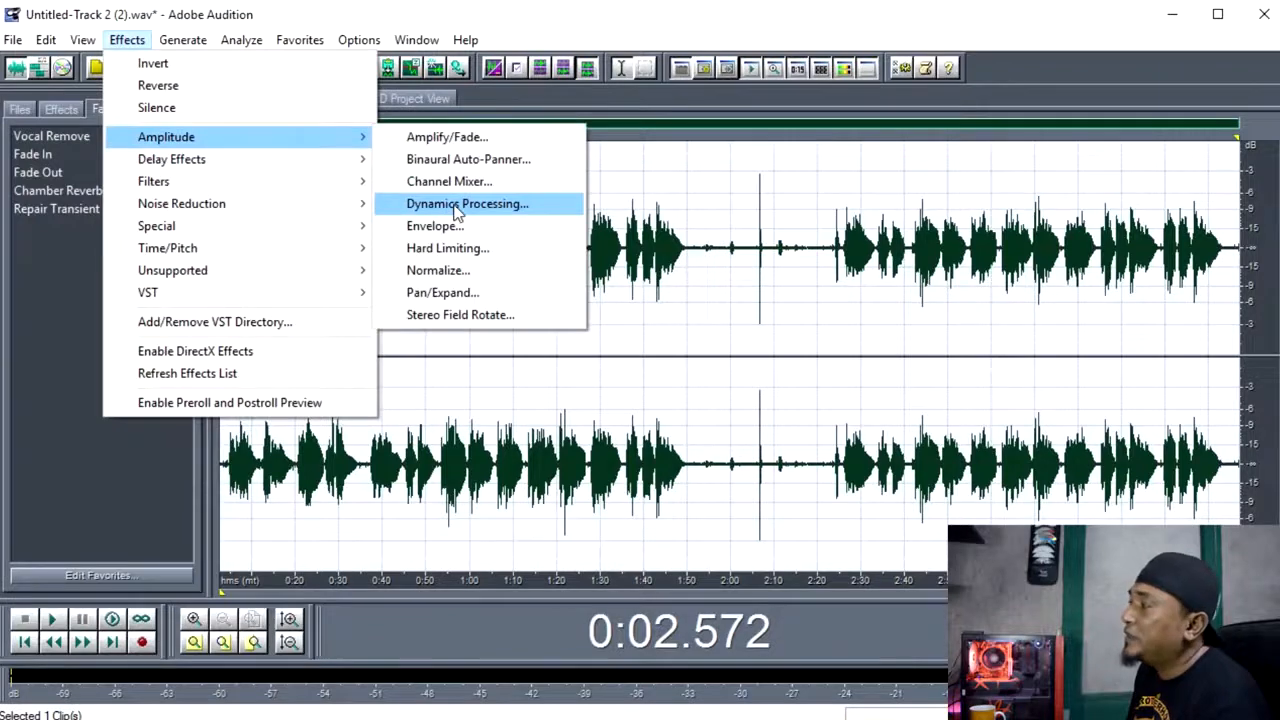
left_click(458, 206)
left_click_drag(588, 168, 504, 135)
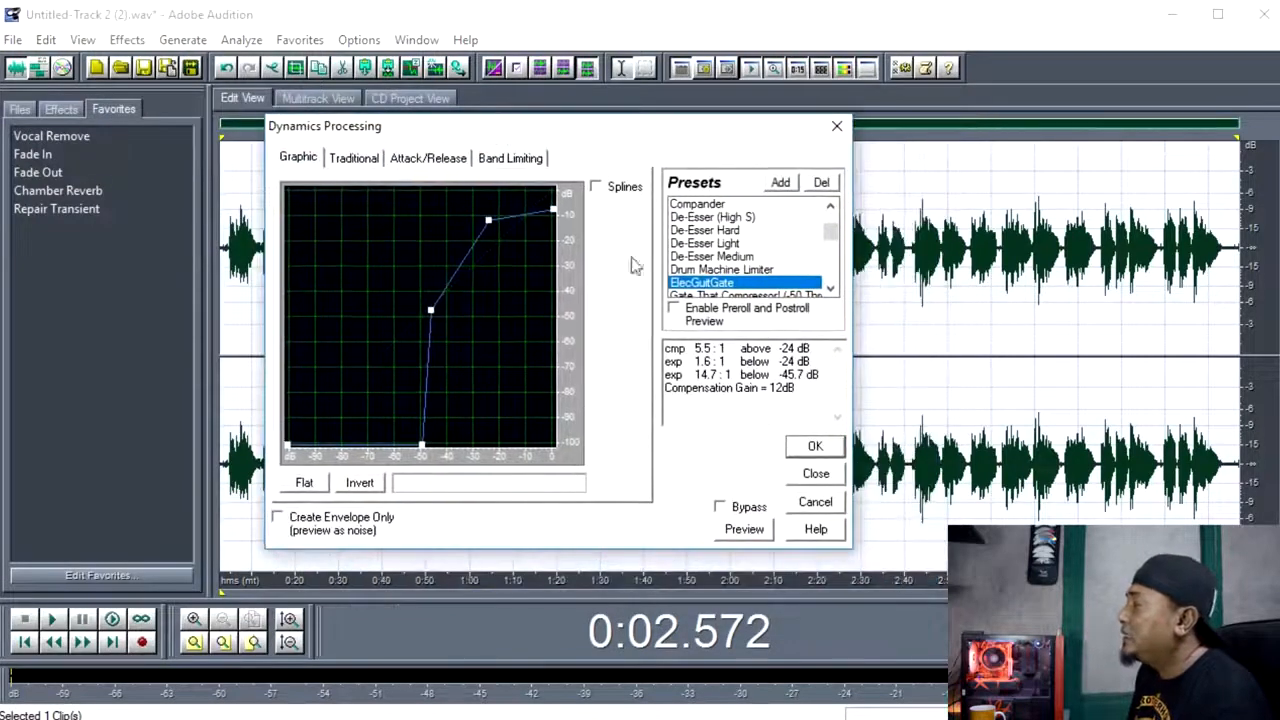
left_click(718, 269)
left_click(710, 284)
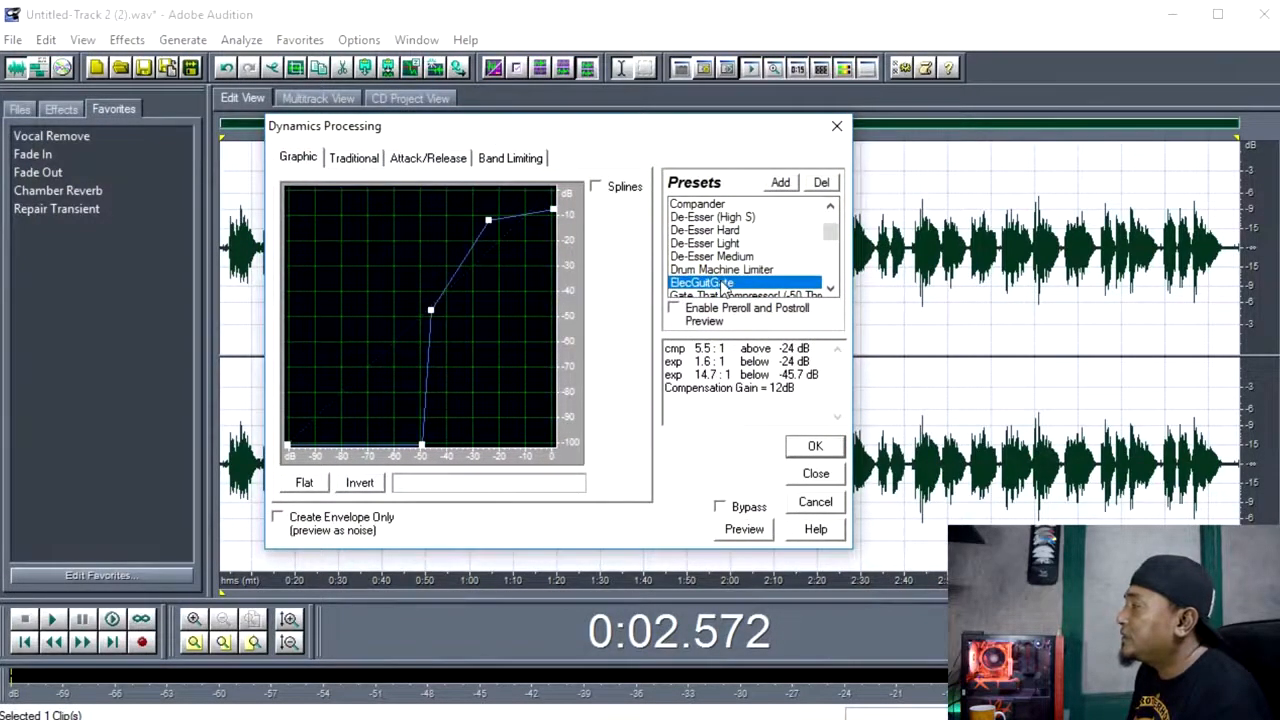
left_click(724, 288)
left_click(715, 270)
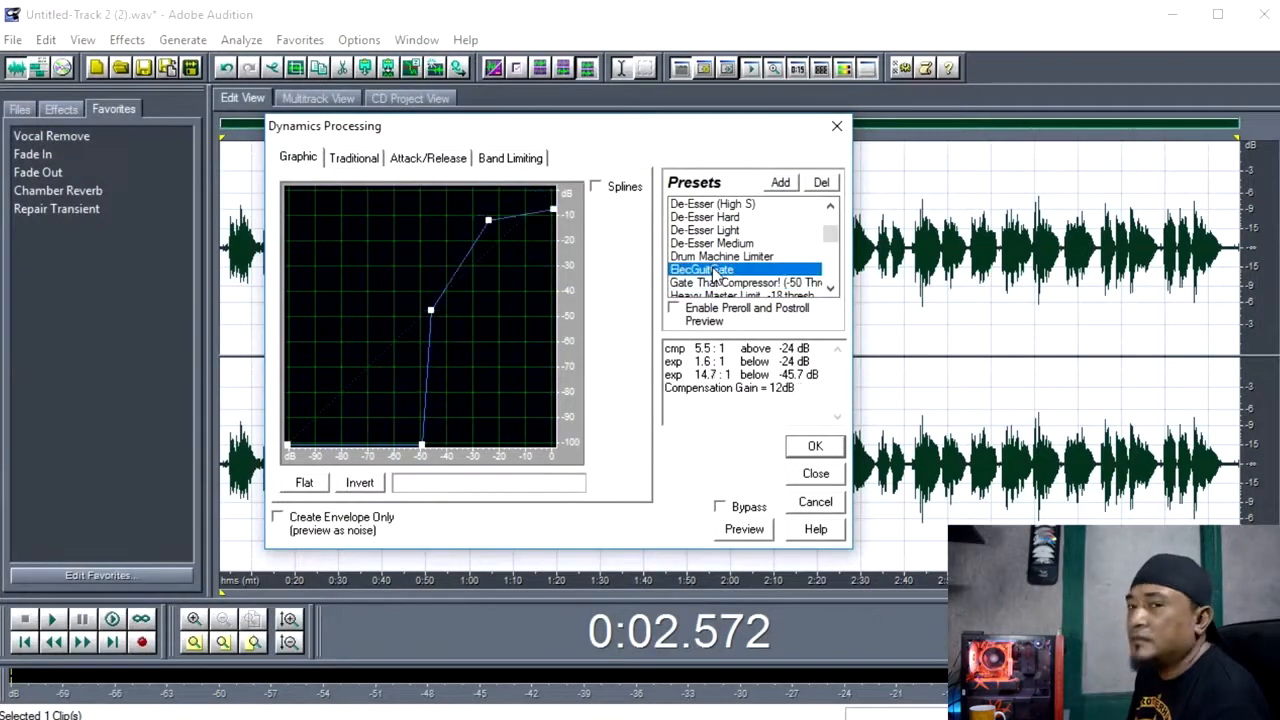
left_click(815, 449)
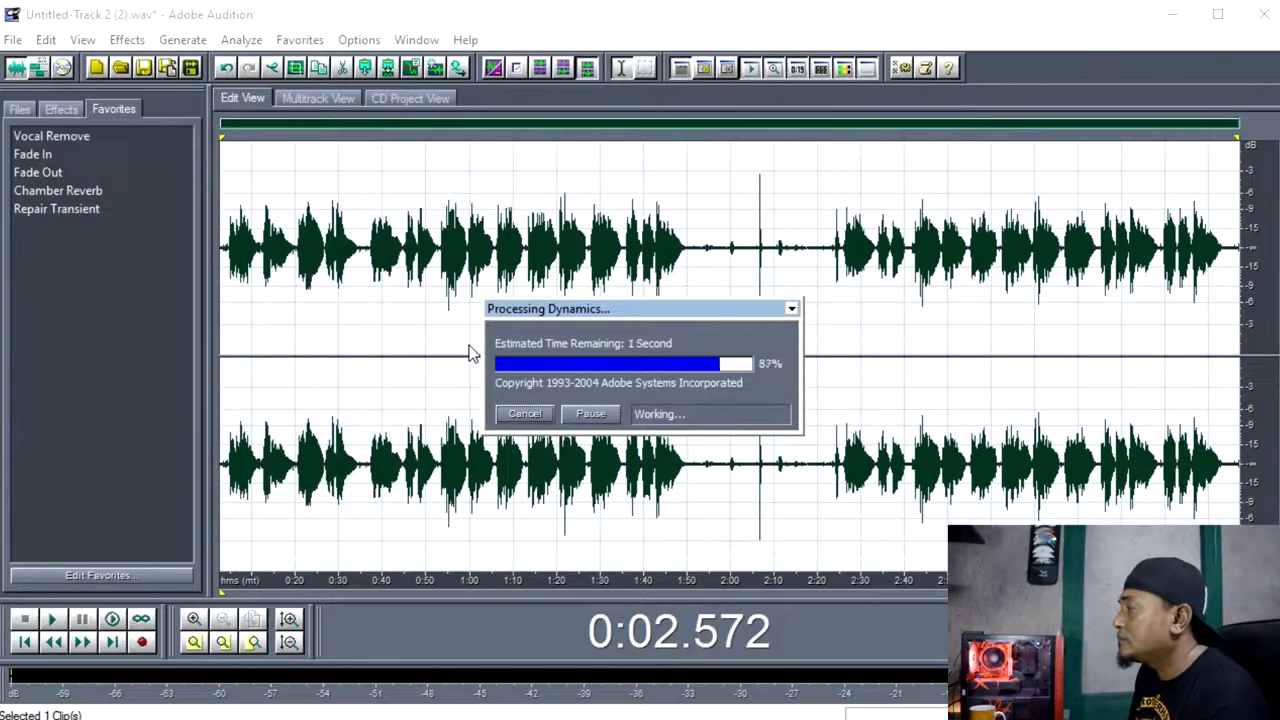
Silence the noise in the long gap between the vocal sections, from about 1:51 to 2:20.
left_click(725, 486)
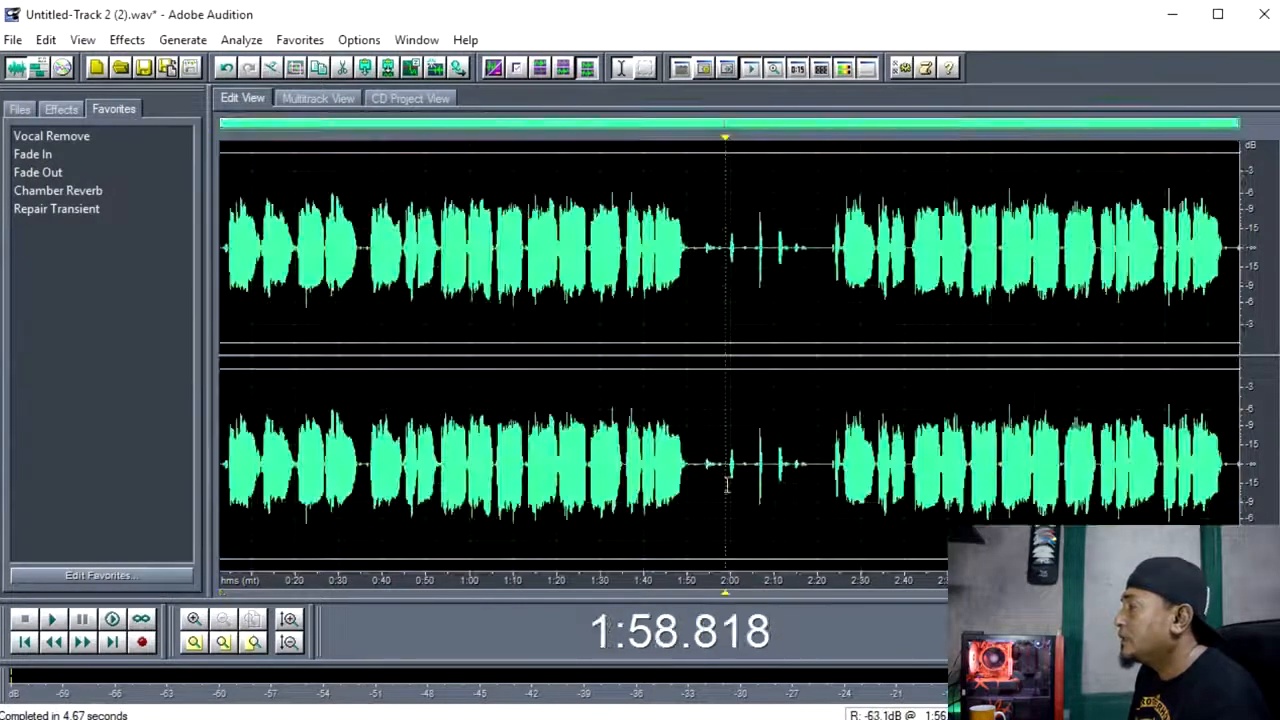
scroll(803, 453, "up", 2)
scroll(803, 453, "up", 1)
scroll(800, 455, "down", 3)
scroll(795, 456, "up", 3)
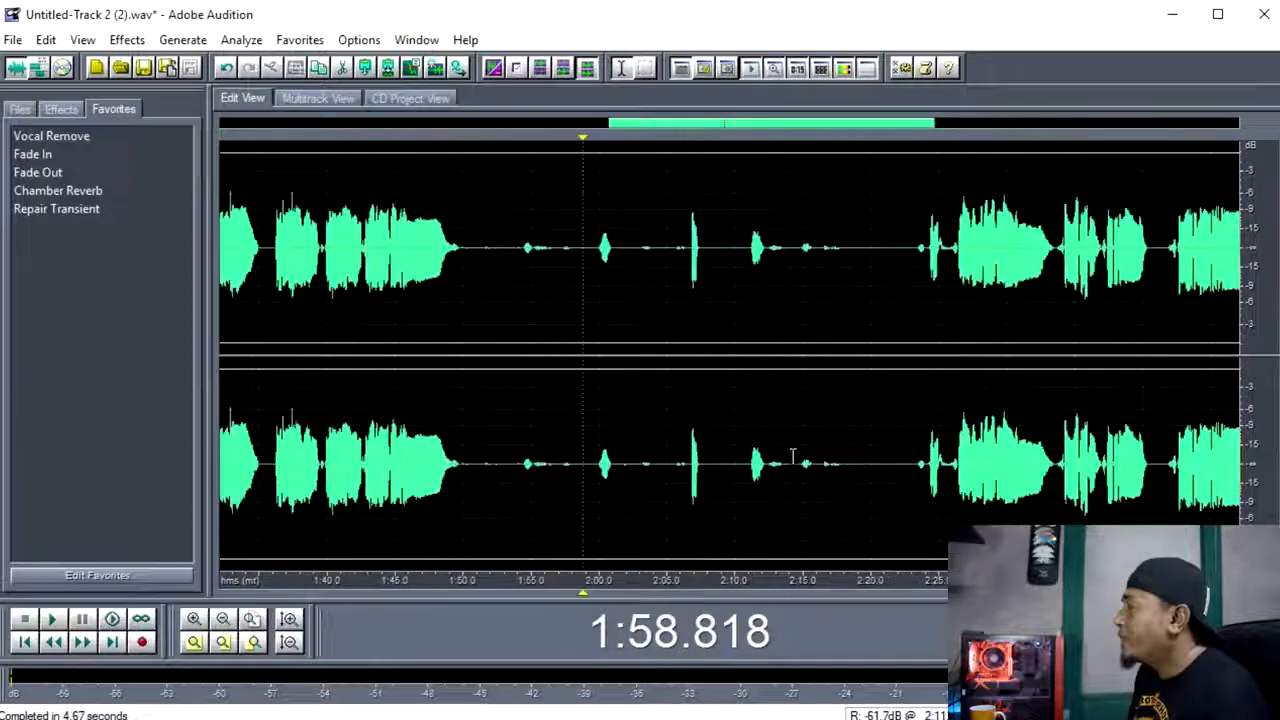
scroll(785, 458, "down", 3)
left_click_drag(695, 464, 828, 470)
right_click(777, 402)
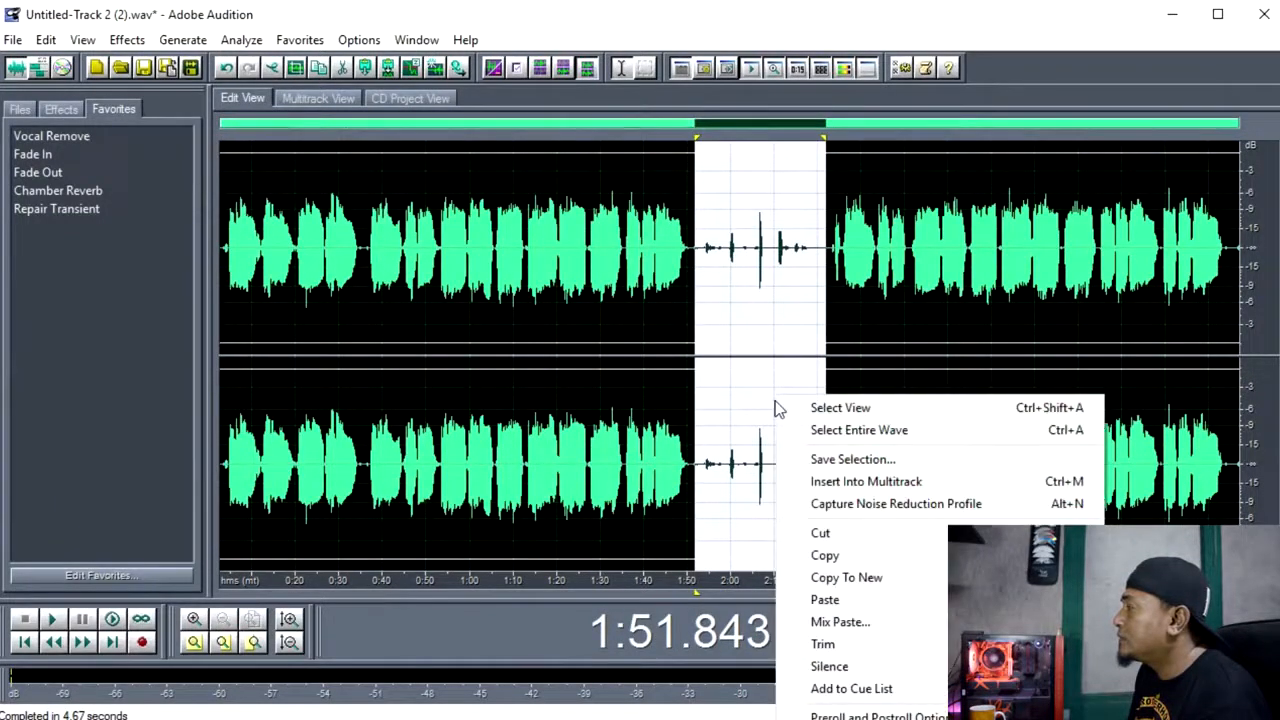
left_click(738, 416)
left_click_drag(693, 464, 820, 458)
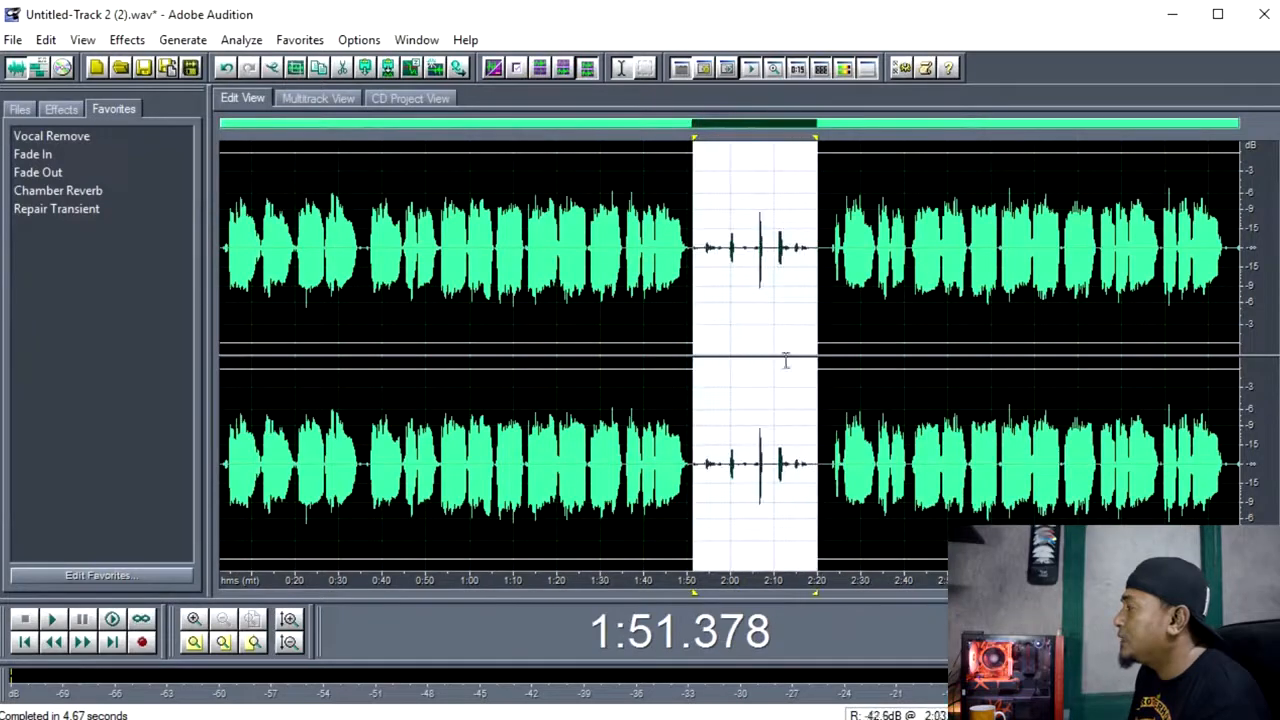
right_click(784, 422)
left_click(871, 687)
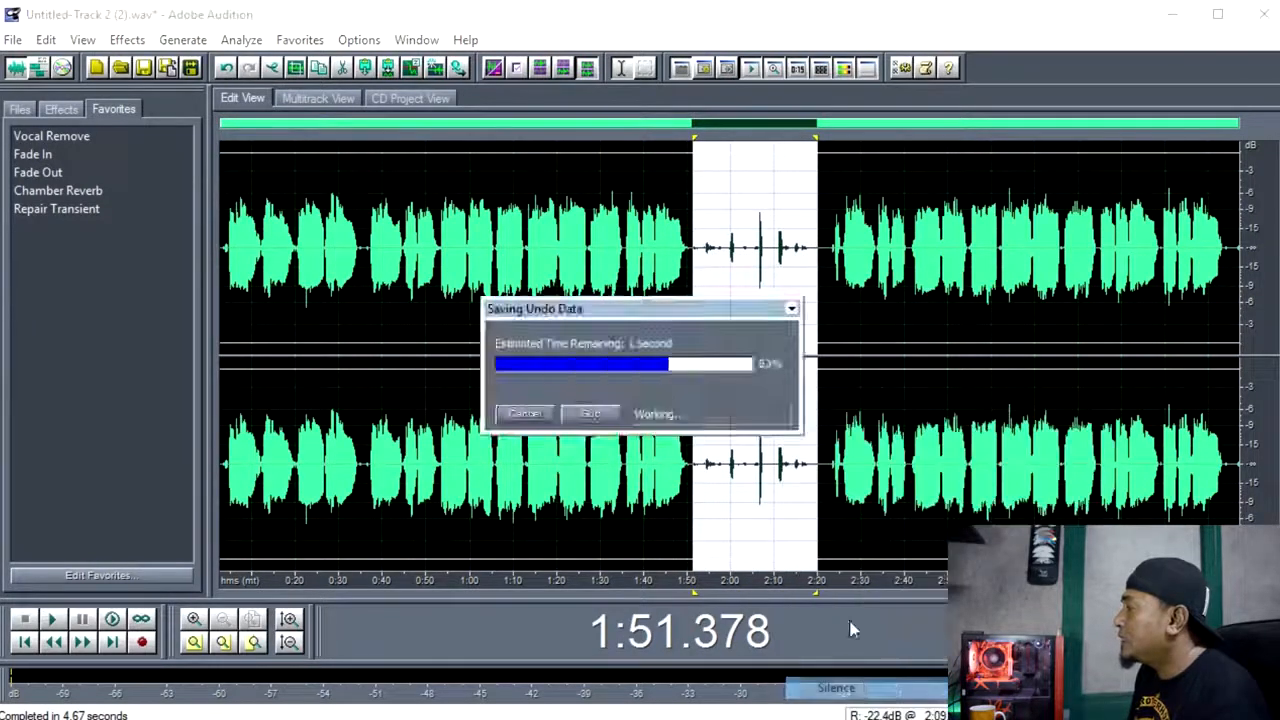
Silence the remaining noise just before the second vocal section, from about 2:23.3 to 2:26.4.
left_click(845, 462)
scroll(845, 462, "up", 5)
left_click_drag(658, 480, 886, 487)
right_click(842, 424)
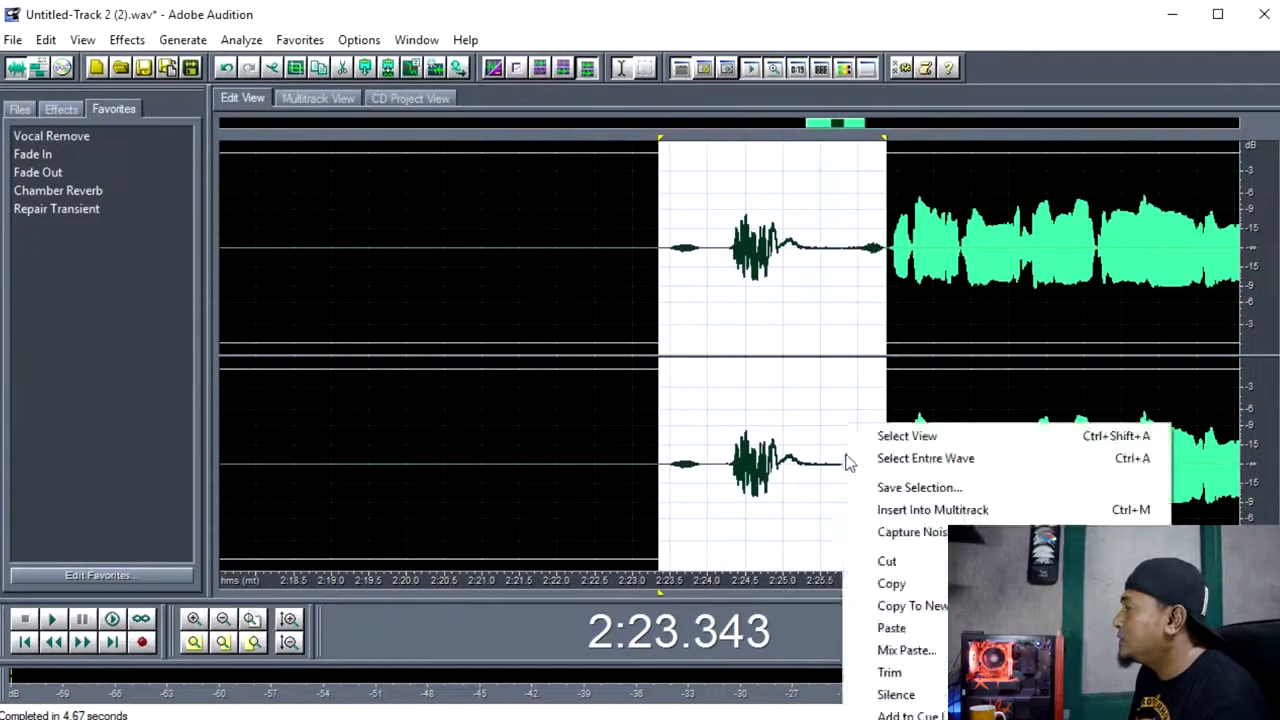
left_click(896, 692)
scroll(749, 434, "down", 8)
left_click(690, 366)
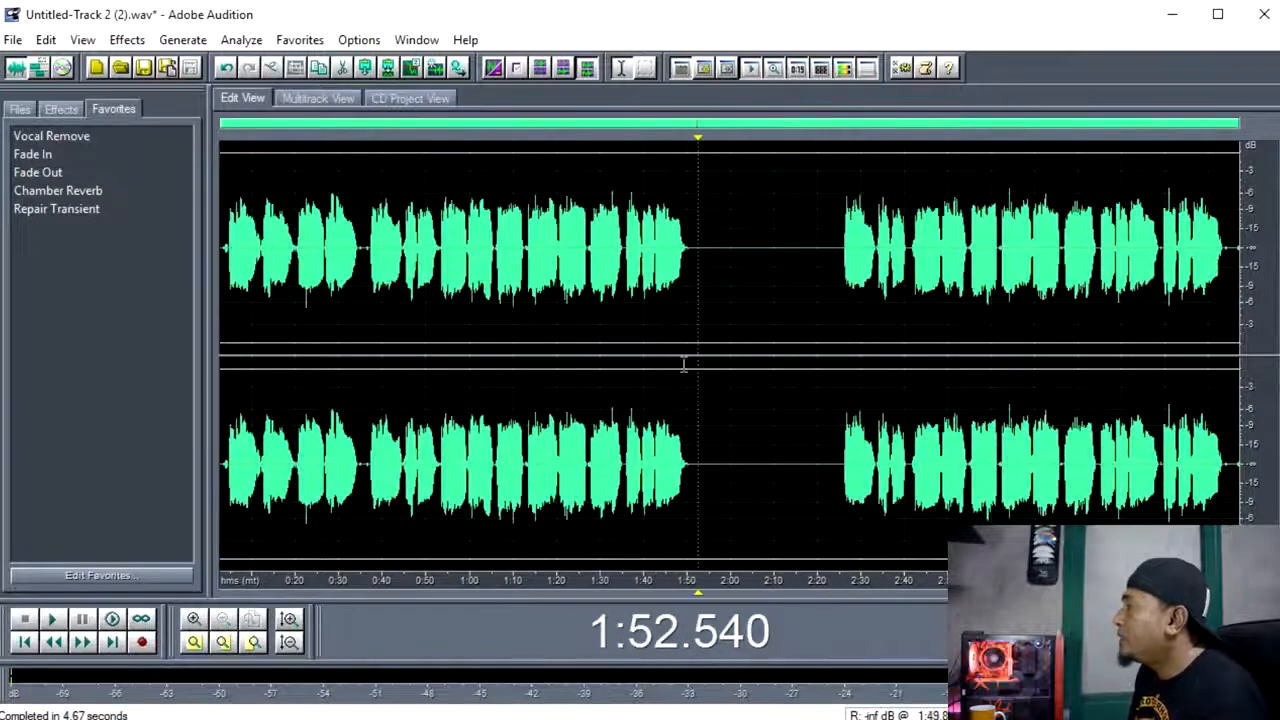
left_click(349, 300)
left_click(620, 332)
left_click(411, 320)
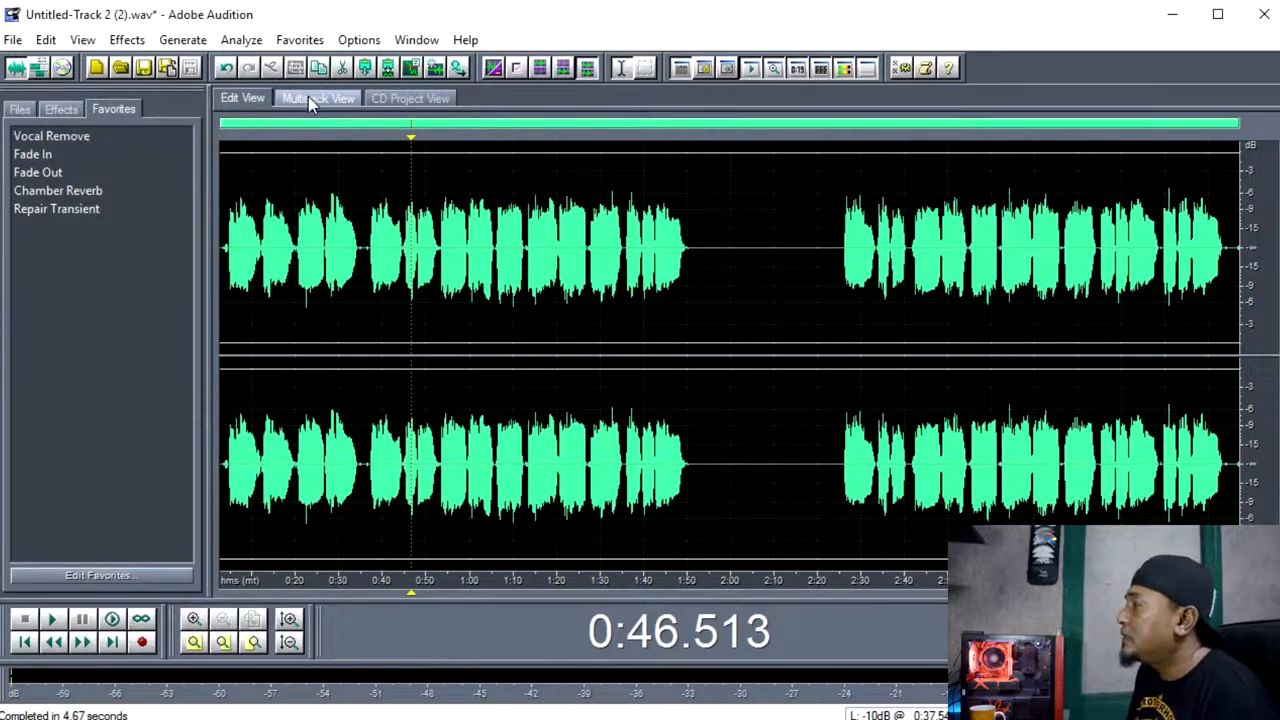
Examine the pauses between phrases in the first vocal section for leftover noise after the dynamics processing.
left_click(338, 290)
scroll(774, 366, "up", 1)
scroll(774, 366, "up", 1)
scroll(772, 366, "down", 1)
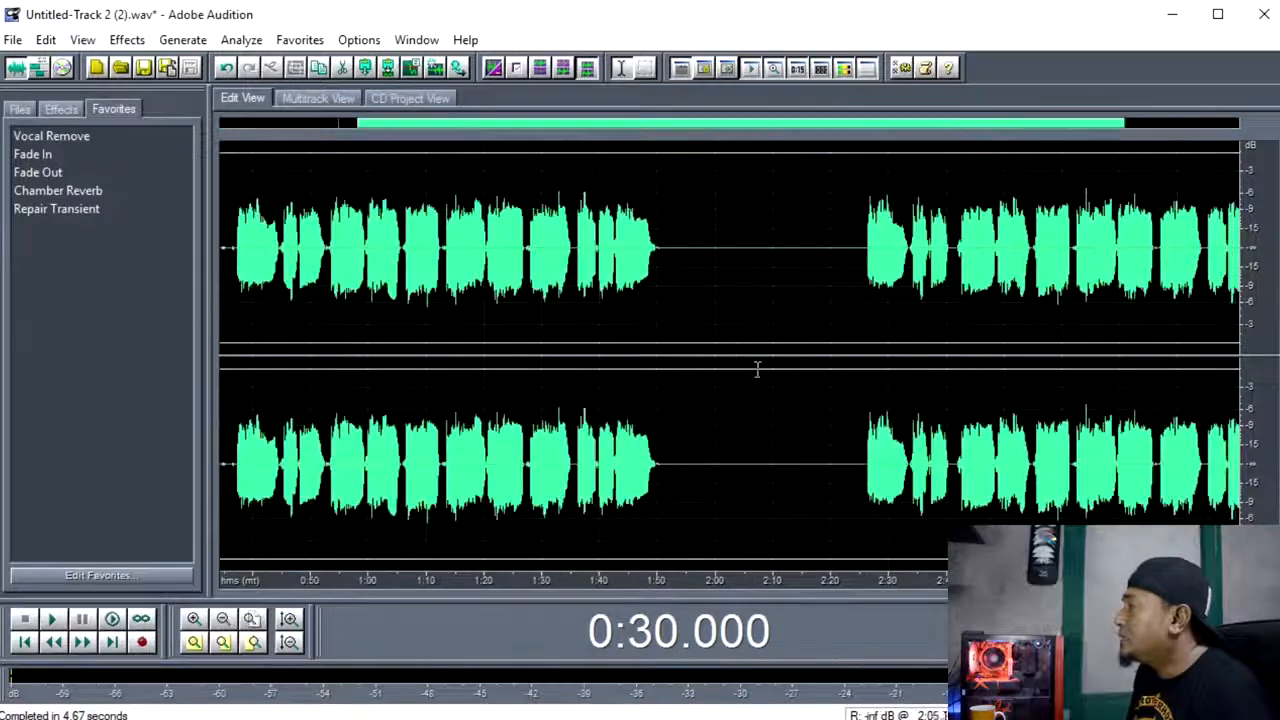
left_click(423, 345)
scroll(426, 343, "up", 3)
left_click(466, 444)
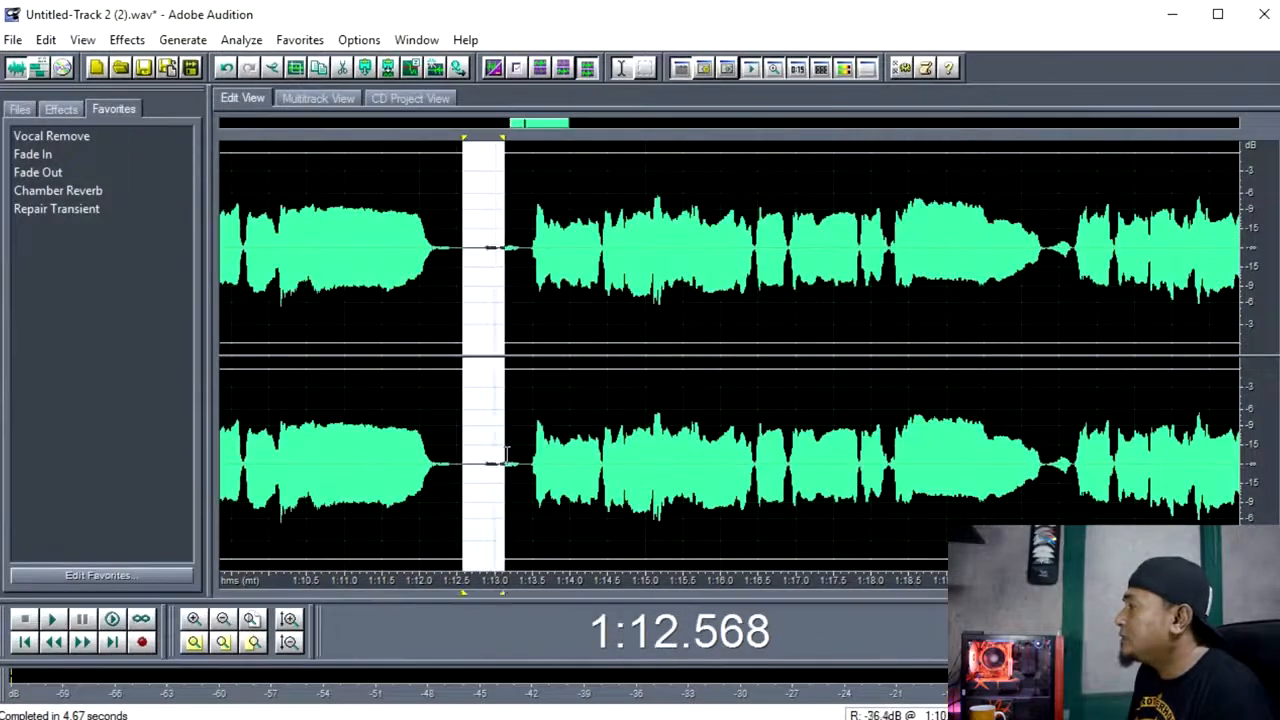
scroll(282, 420, "down", 5)
left_click(245, 398)
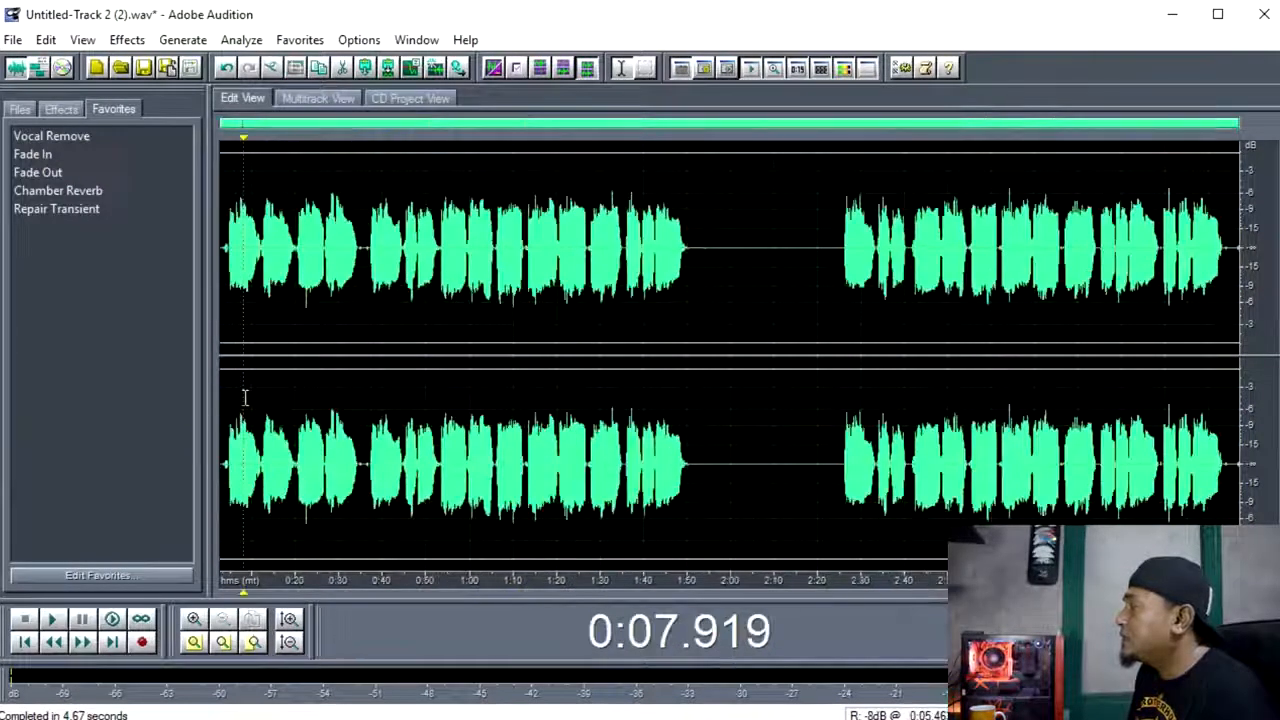
scroll(306, 414, "up", 3)
left_click(314, 409)
scroll(310, 413, "up", 1)
scroll(310, 413, "down", 4)
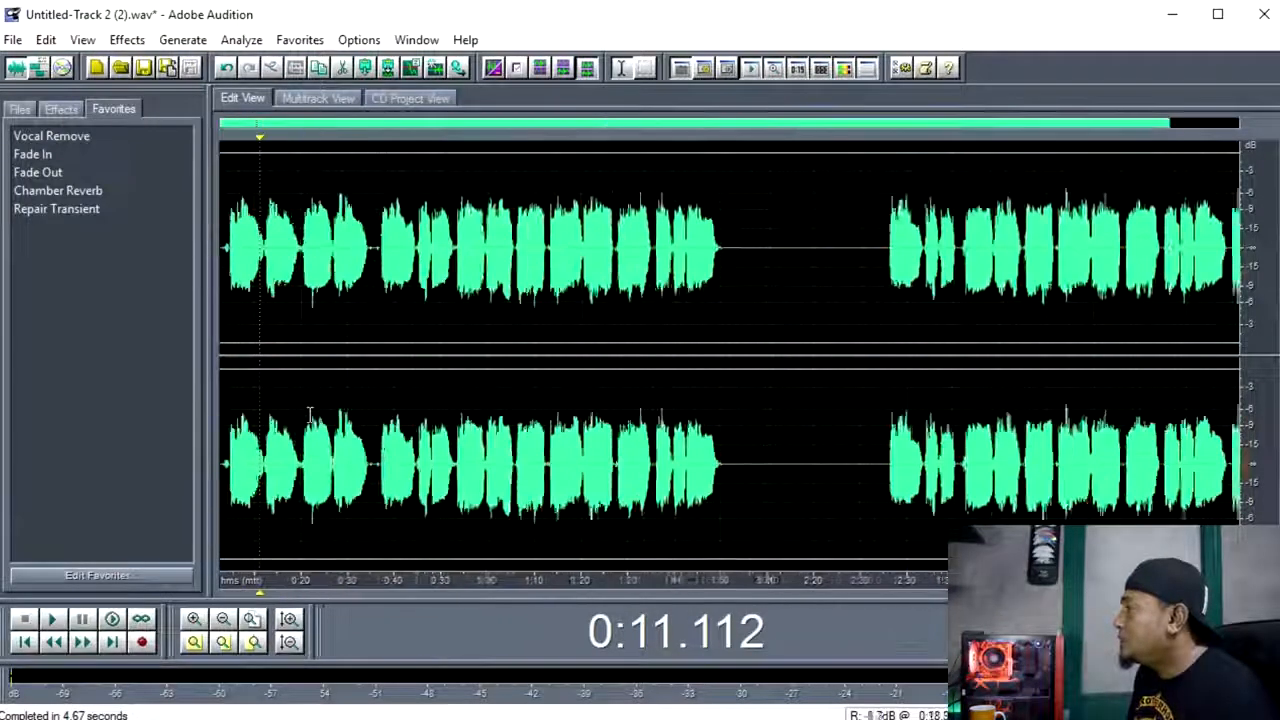
left_click(470, 370)
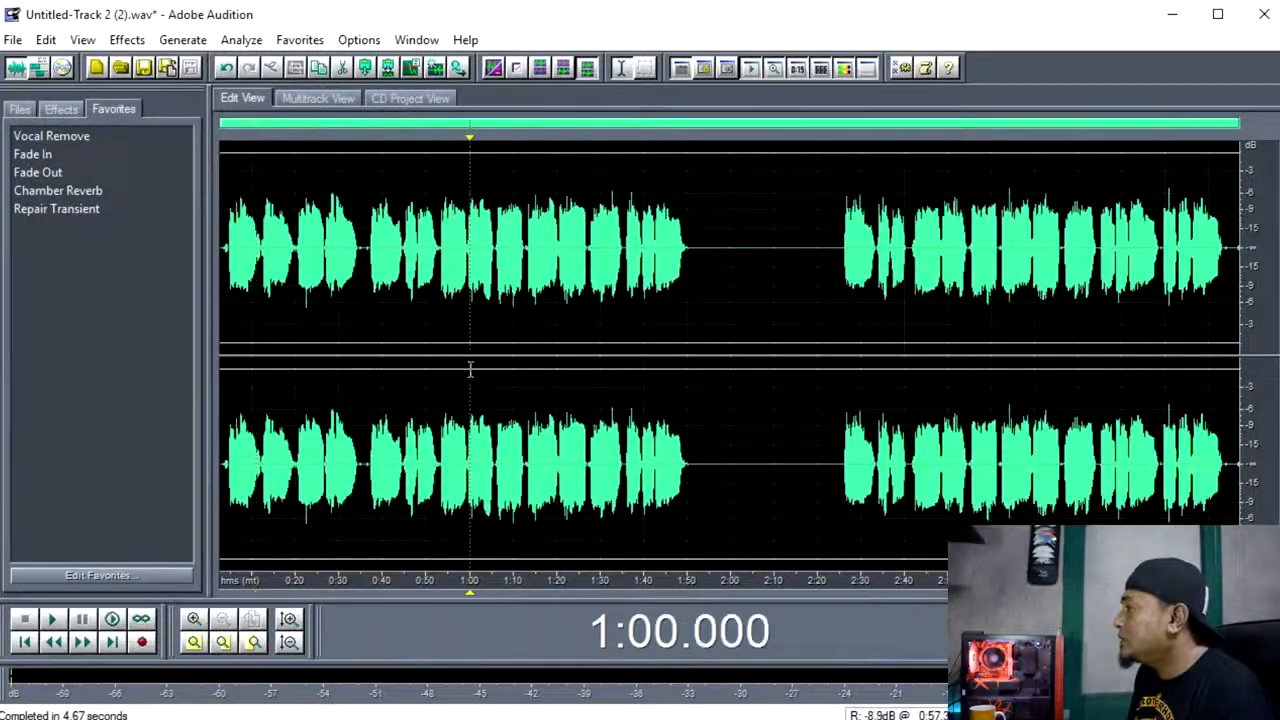
Undo both silenced gaps and the Dynamics Processing applied to the vocal waveform.
left_click(228, 70)
left_click(228, 70)
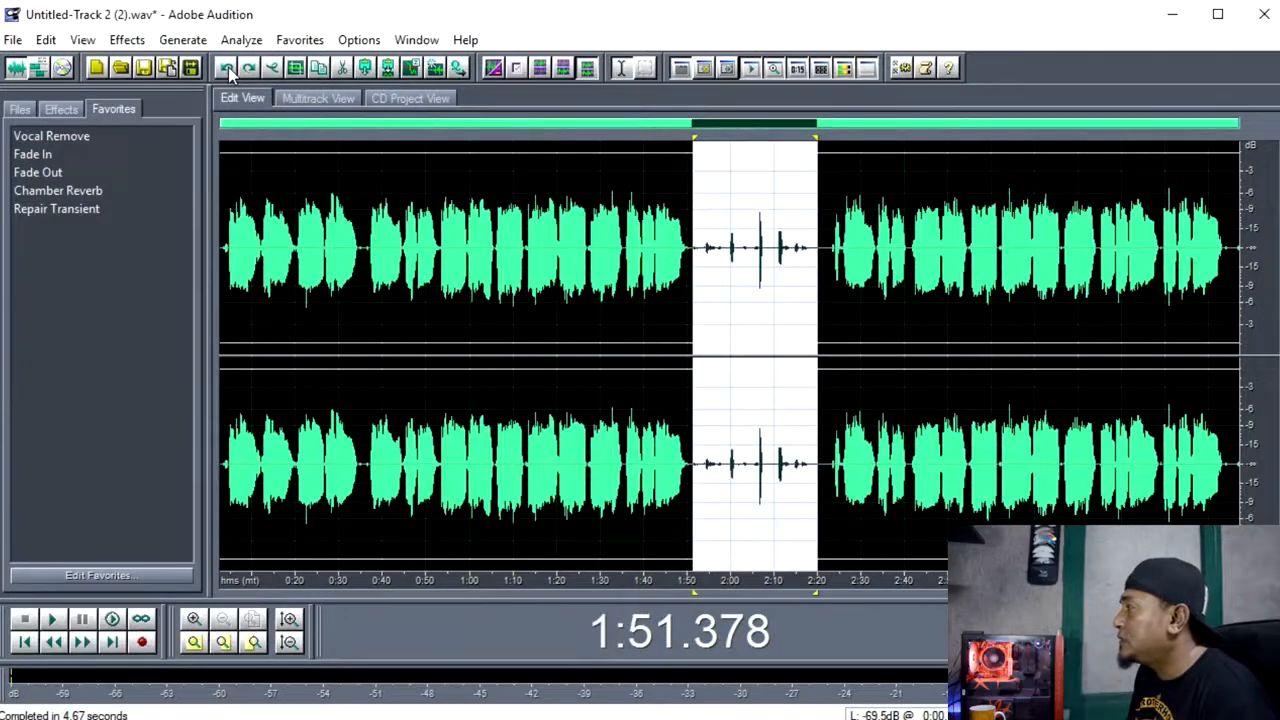
left_click(228, 70)
Examine the background noise between phrases and in the long gap following the first vocal section, around 1:50 to 2:00.
left_click(287, 411)
scroll(620, 349, "up", 2)
scroll(666, 374, "up", 1)
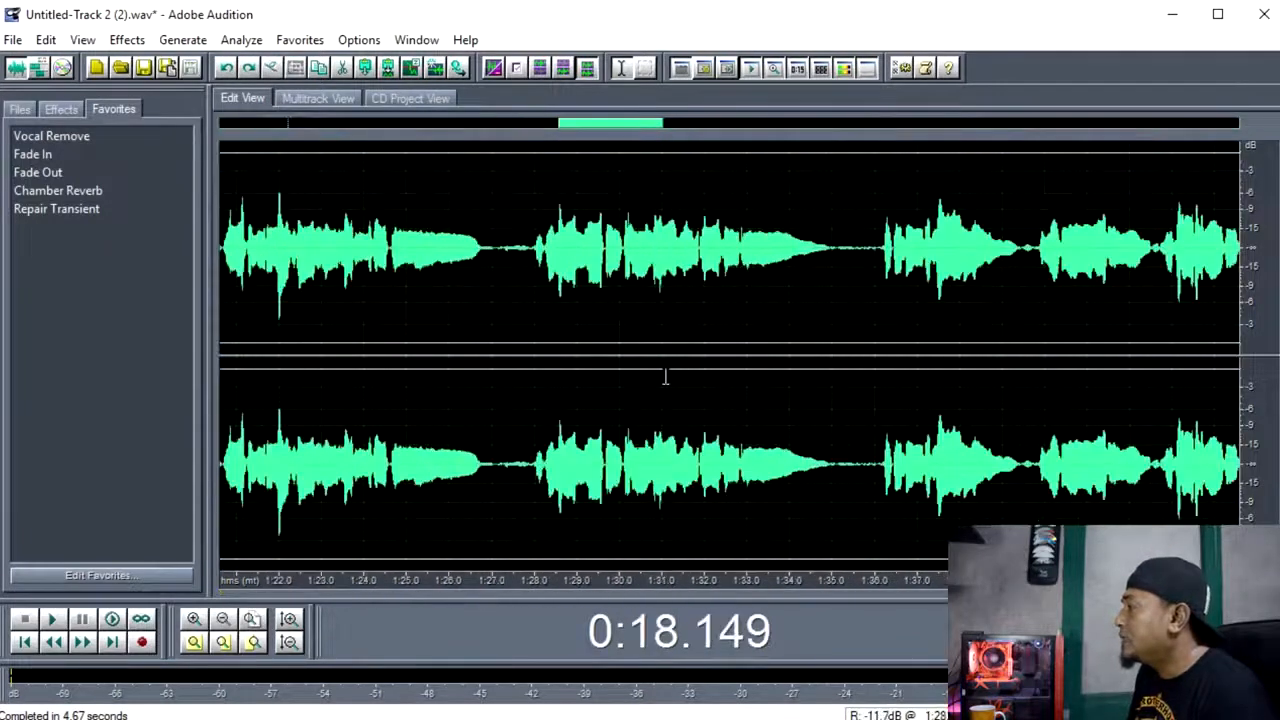
scroll(803, 427, "down", 2)
left_click(928, 445)
scroll(850, 455, "up", 2)
left_click_drag(827, 460, 877, 476)
key("Delete")
scroll(986, 512, "down", 4)
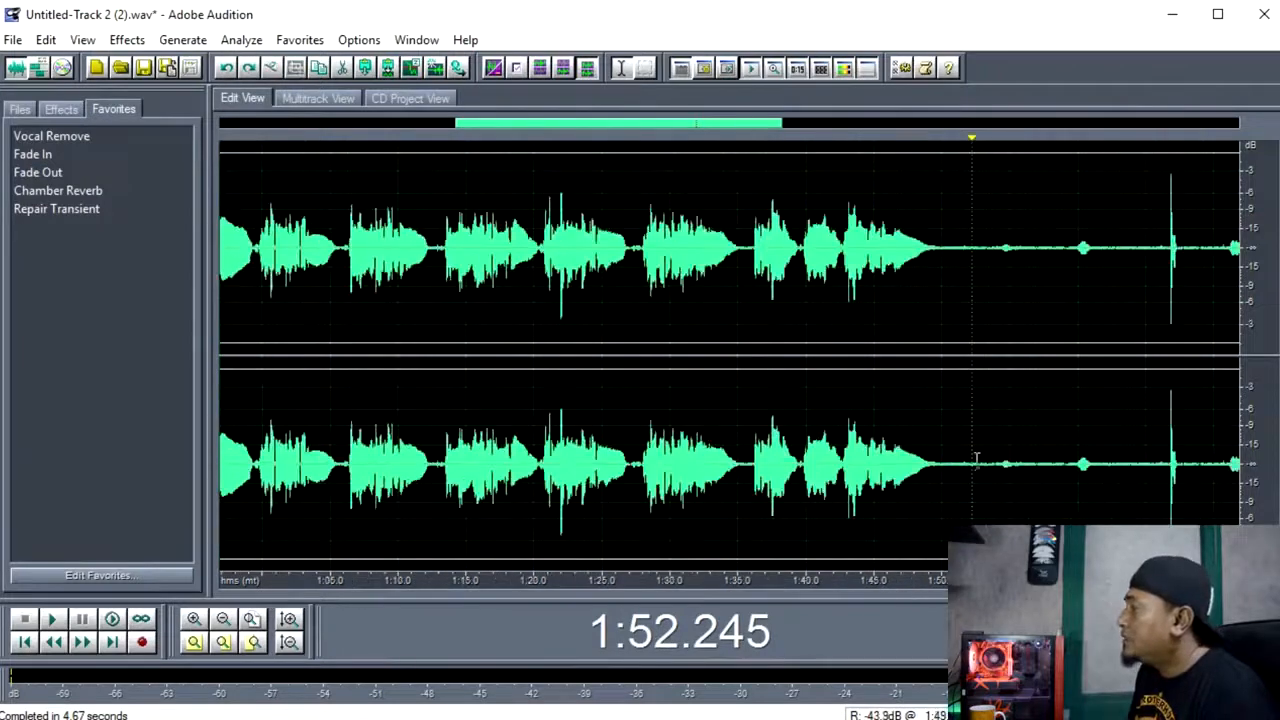
scroll(700, 477, "up", 3)
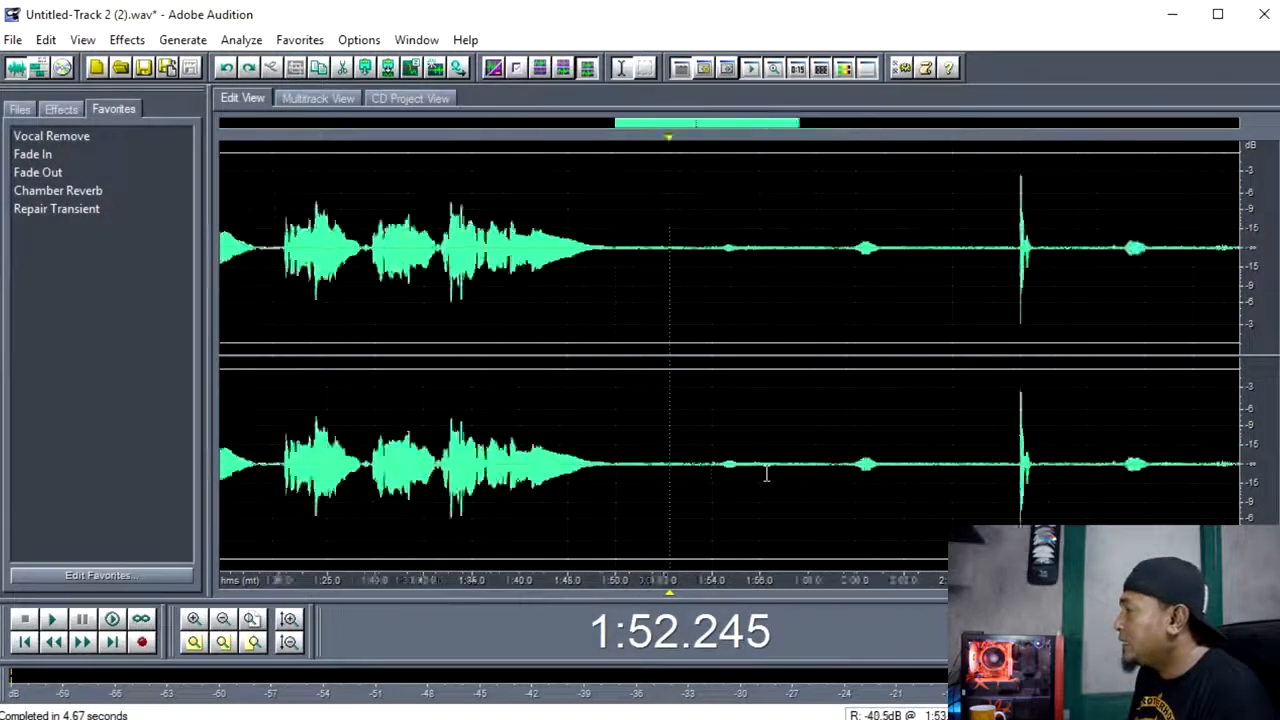
left_click_drag(759, 468, 782, 468)
left_click(706, 397)
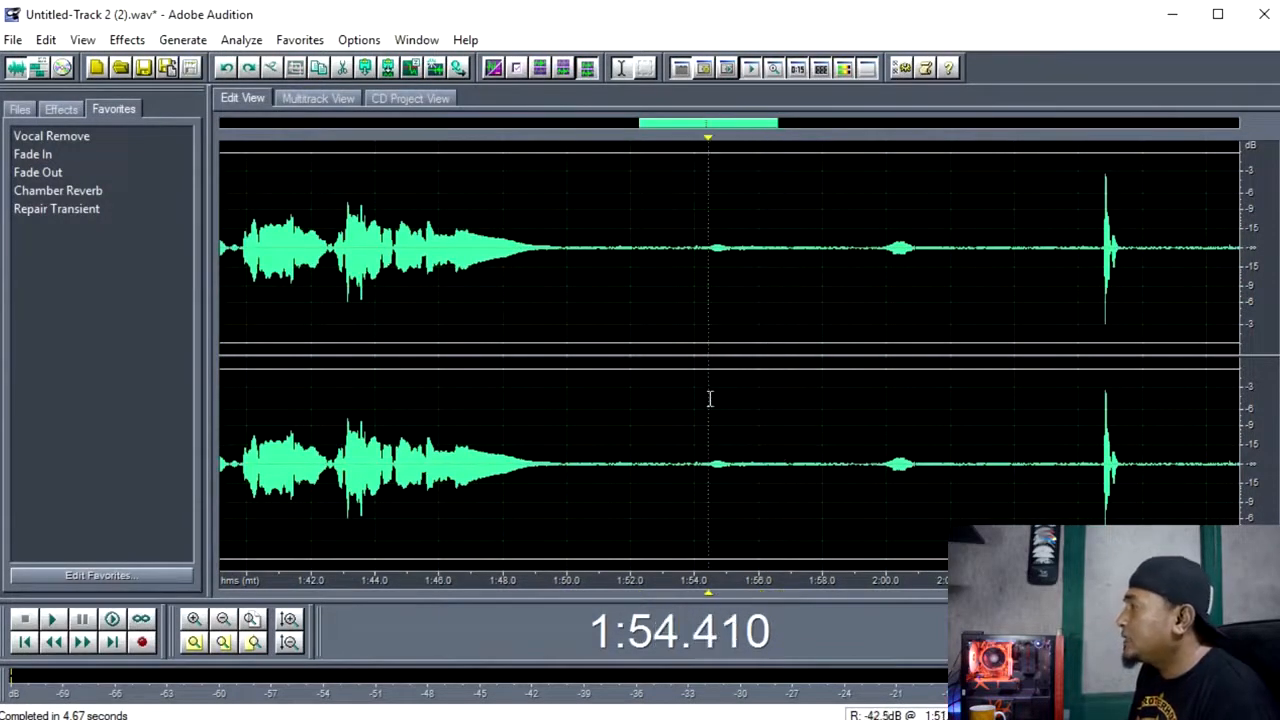
scroll(690, 380, "down", 4)
left_click(127, 39)
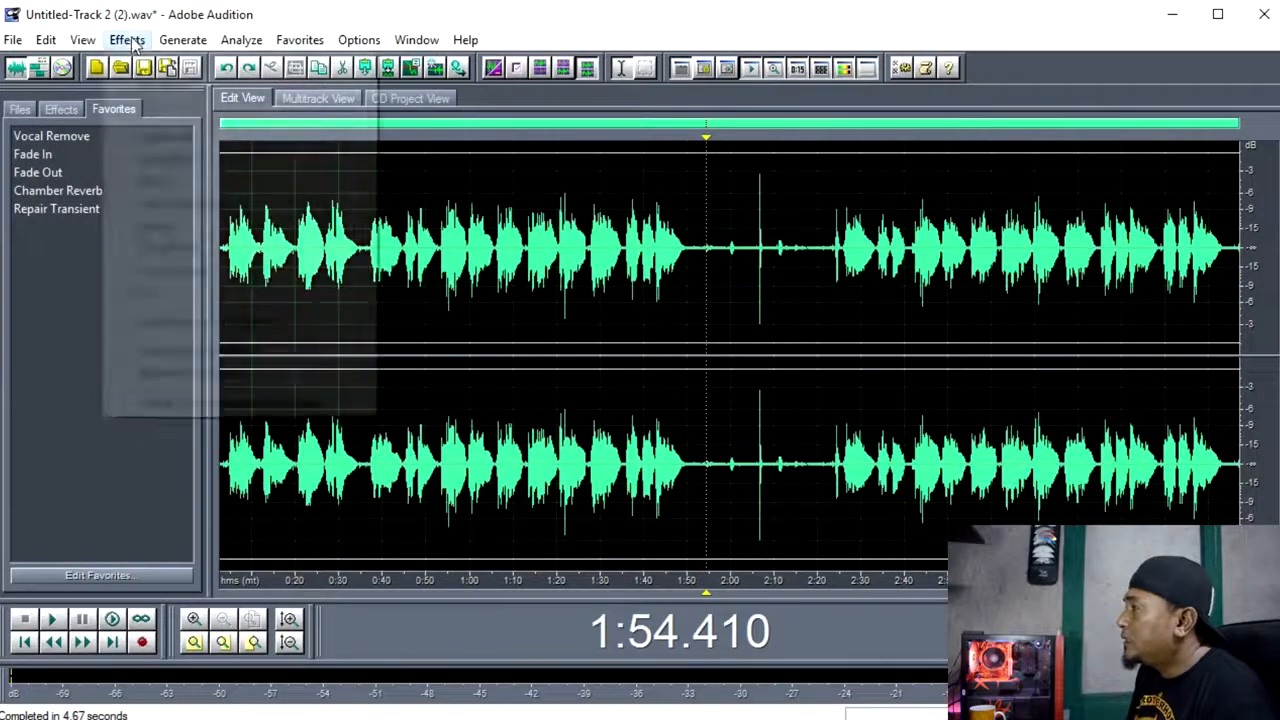
mouse_move(255, 142)
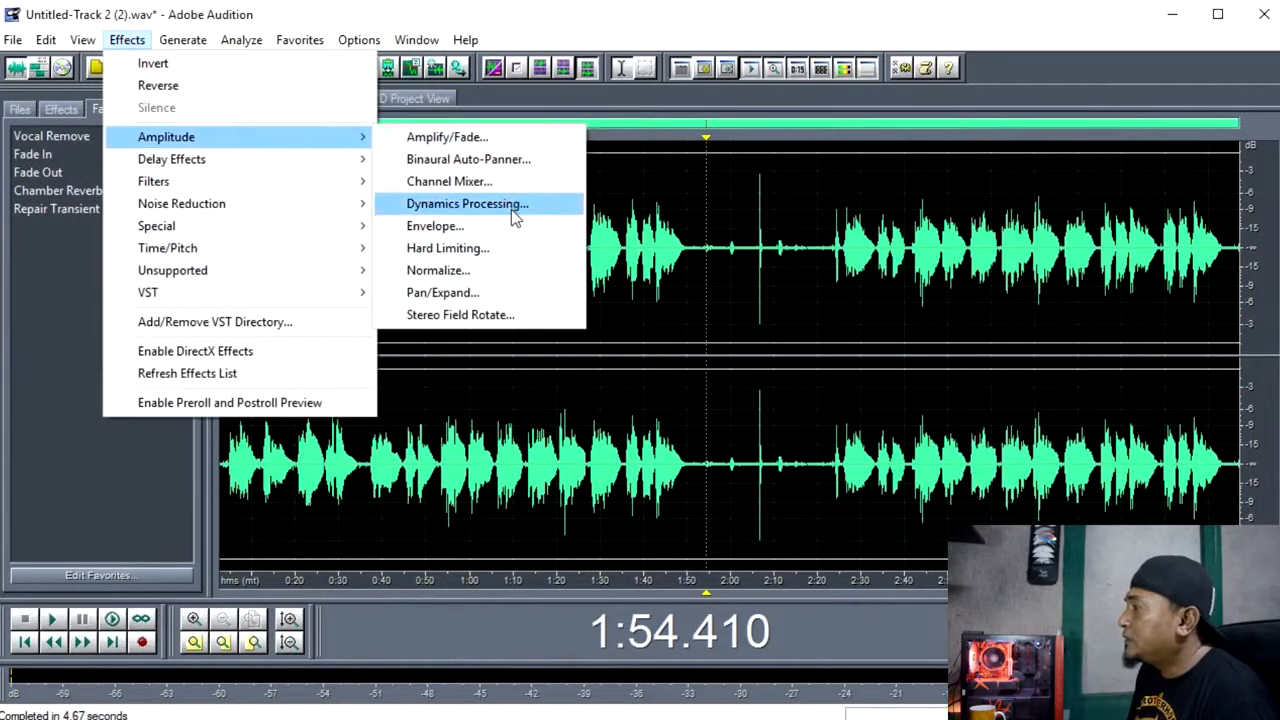
left_click(795, 377)
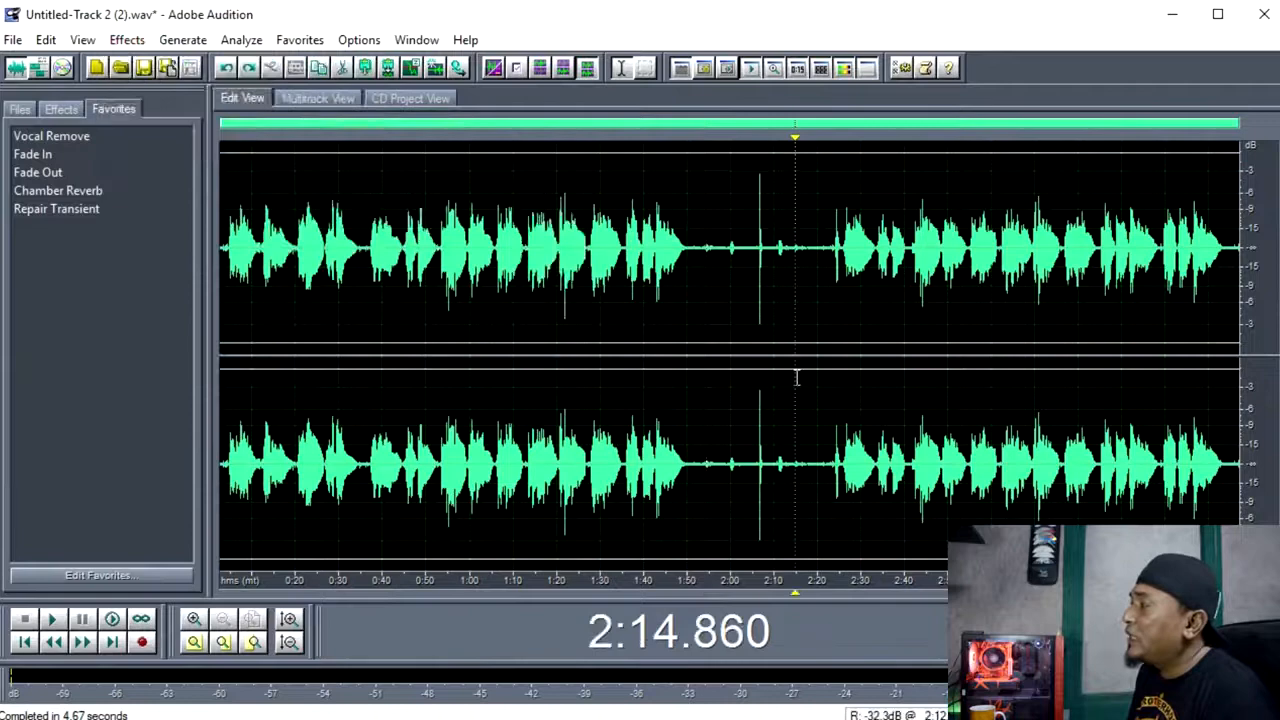
Capture a noise reduction profile from the noise-only stretch in the long gap, from about 1:56.4 to 1:58.
left_click(706, 444)
left_click(696, 473)
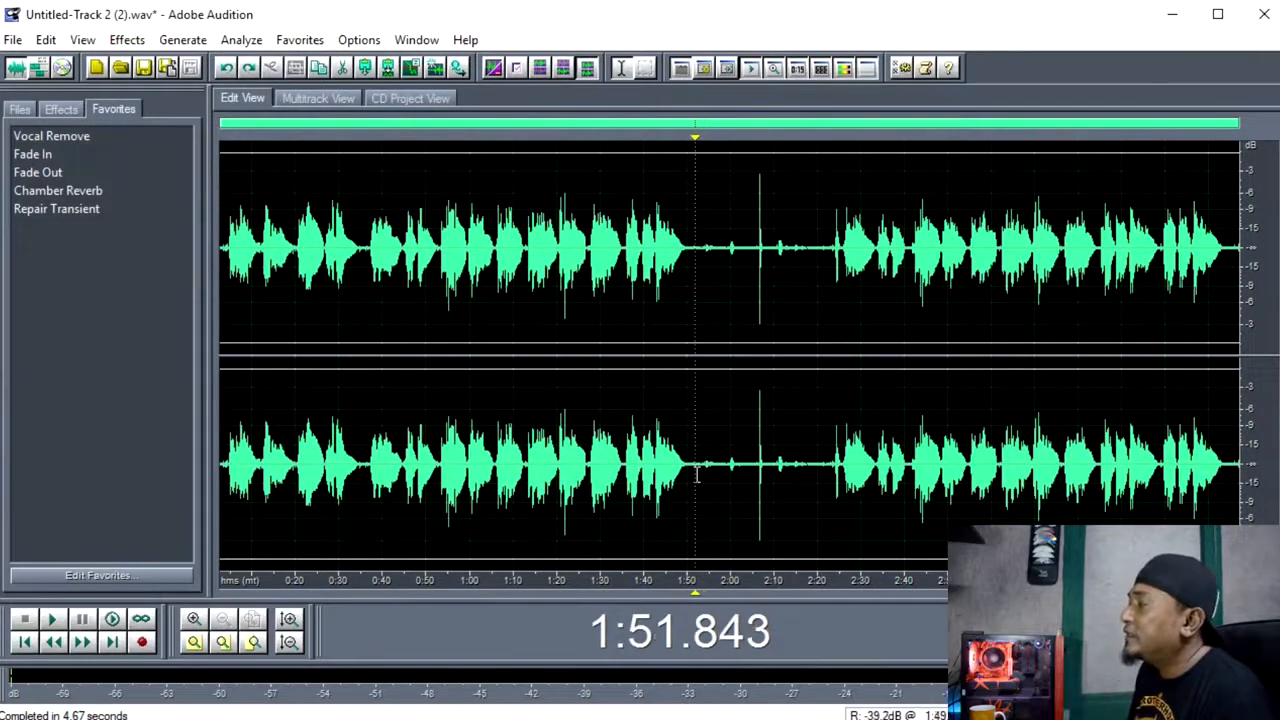
scroll(713, 445, "up", 5)
scroll(712, 490, "down", 5)
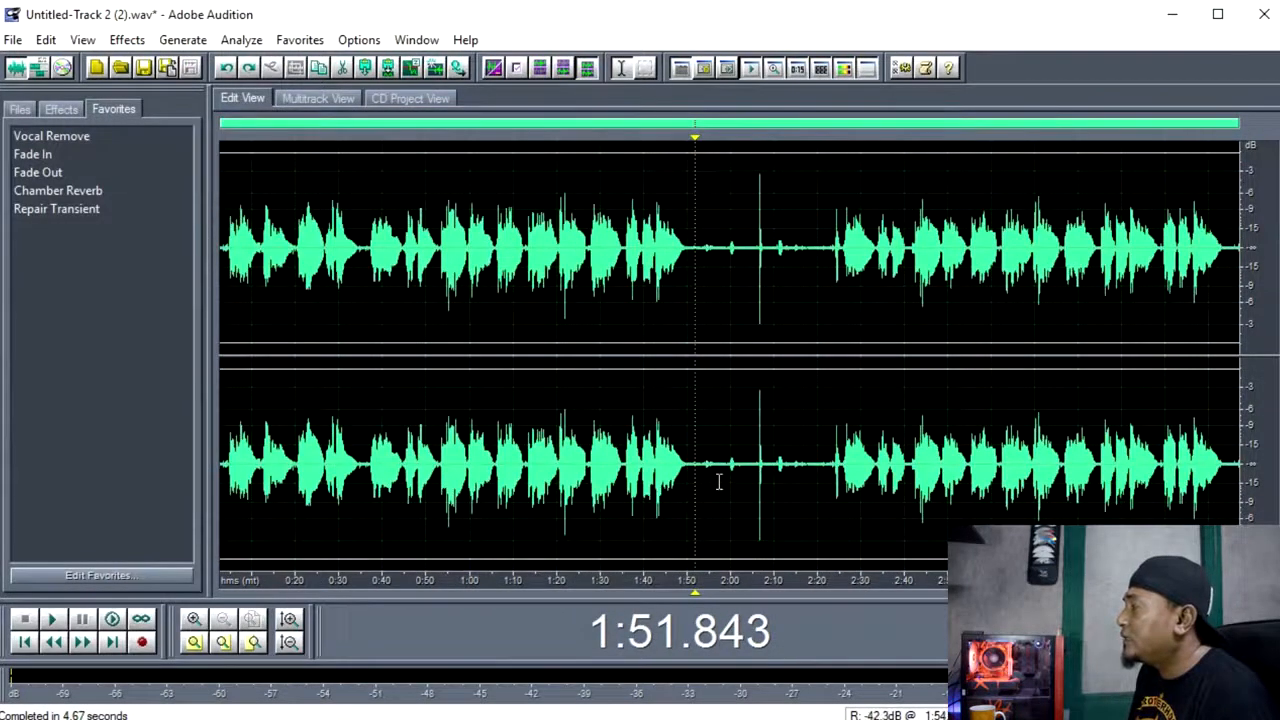
scroll(718, 463, "up", 5)
left_click_drag(710, 470, 738, 478)
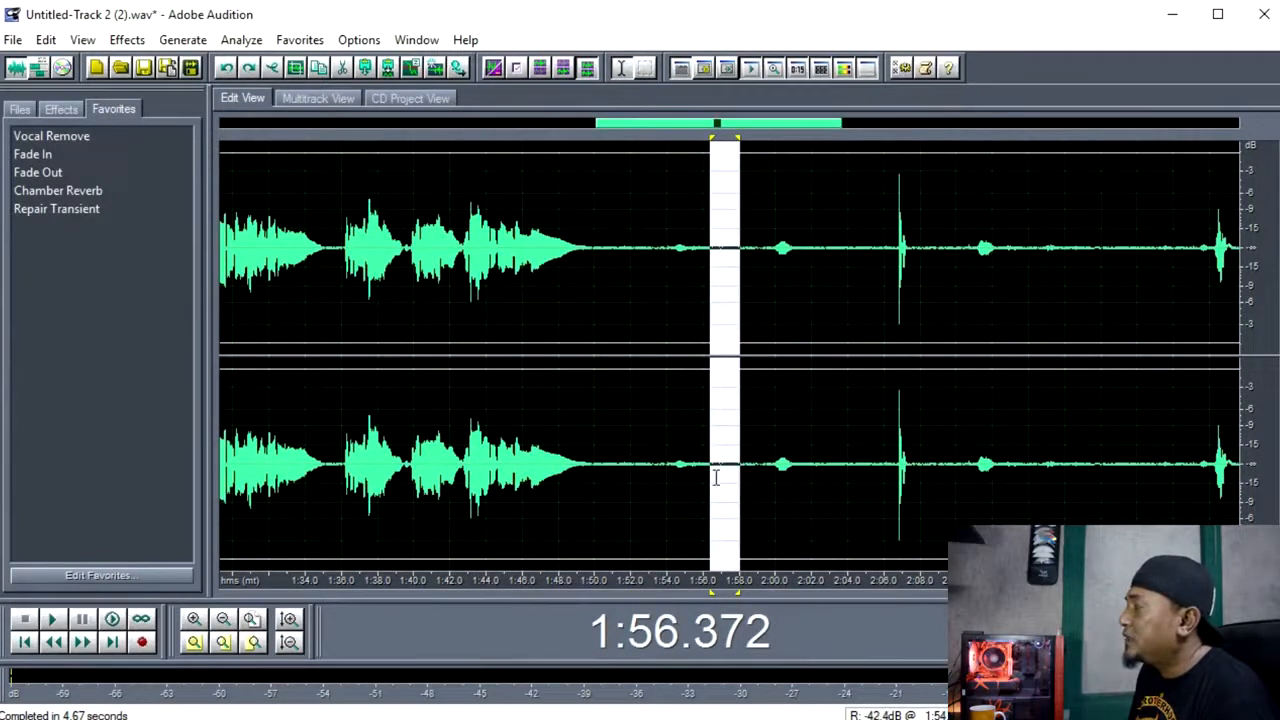
left_click(714, 478)
left_click_drag(710, 478, 740, 480)
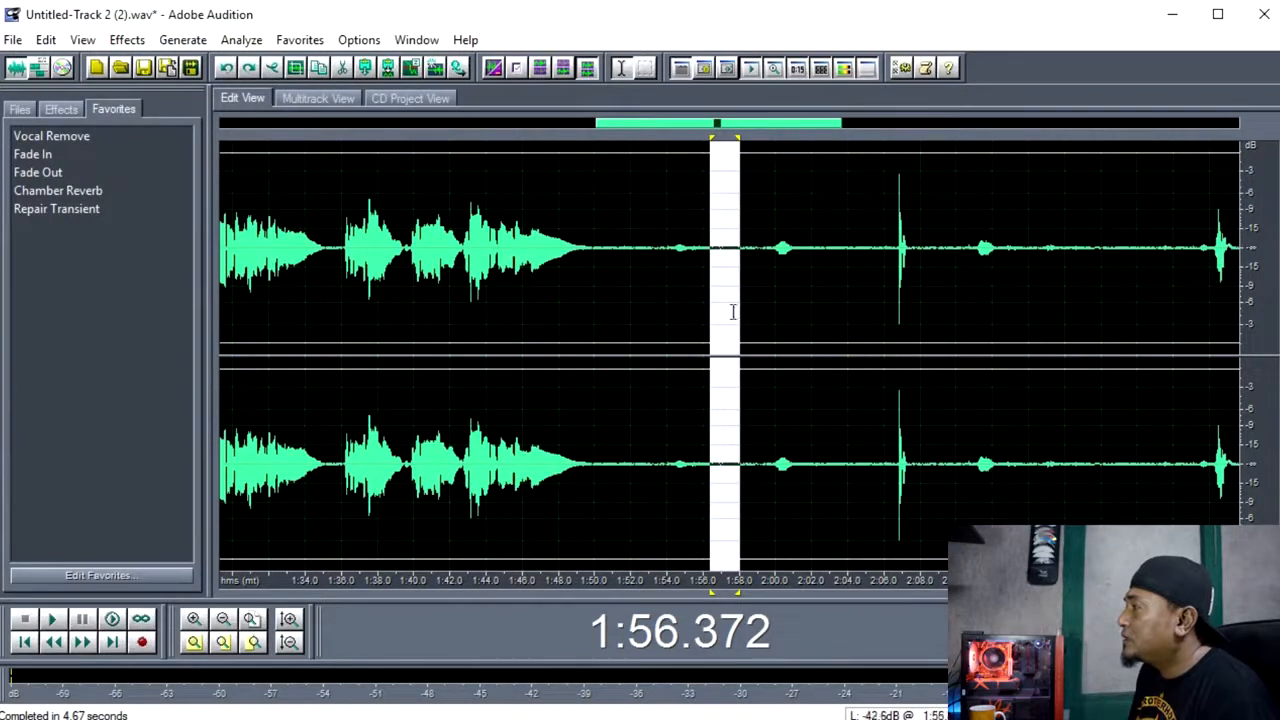
left_click(127, 40)
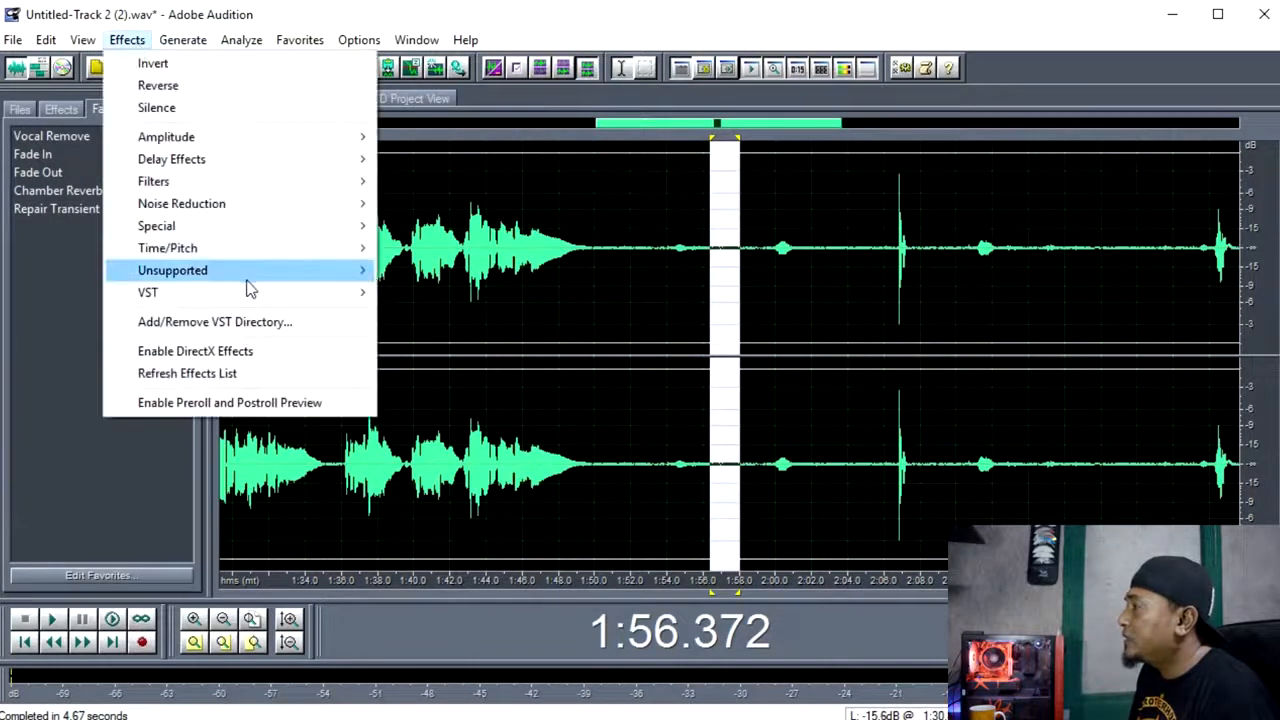
mouse_move(292, 205)
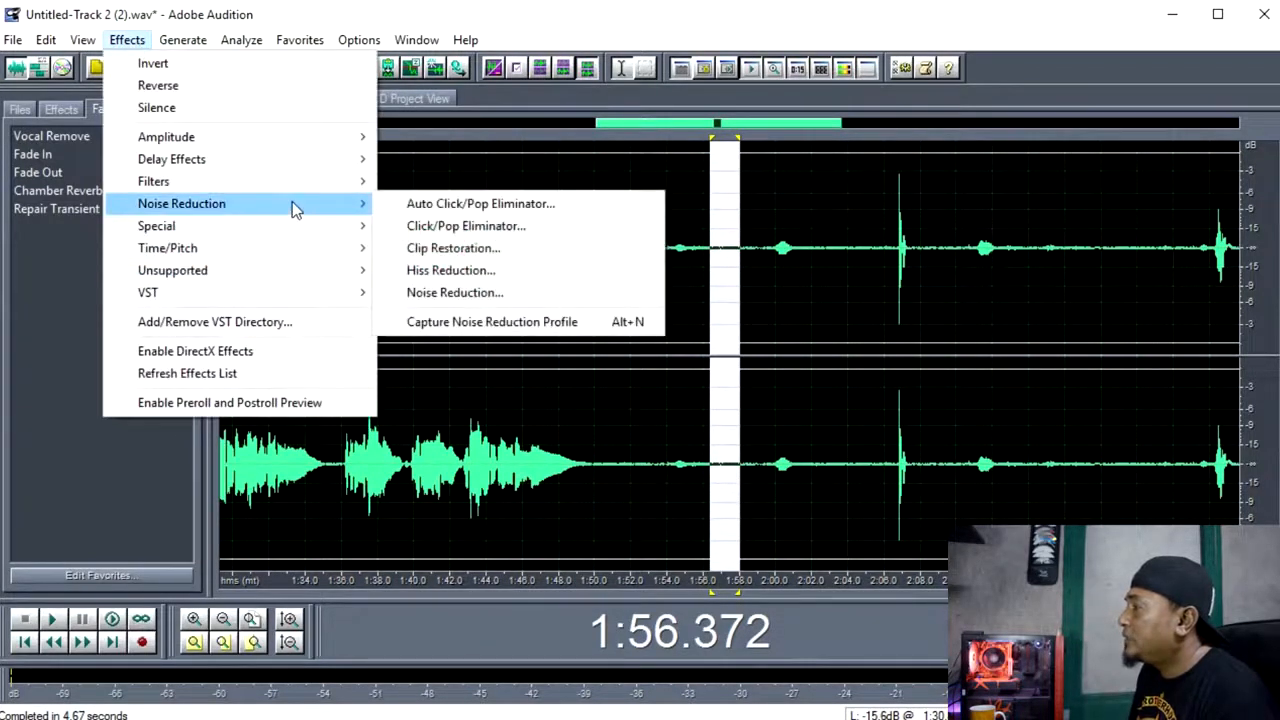
left_click(505, 322)
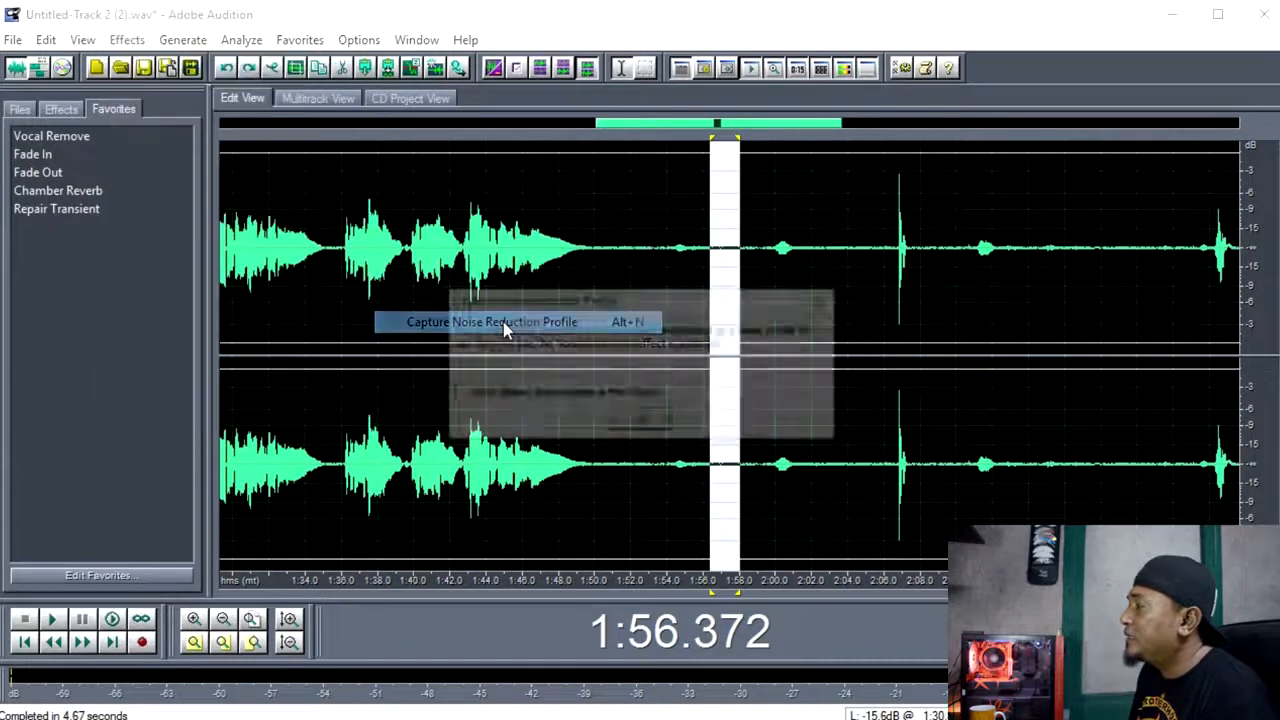
left_click(641, 424)
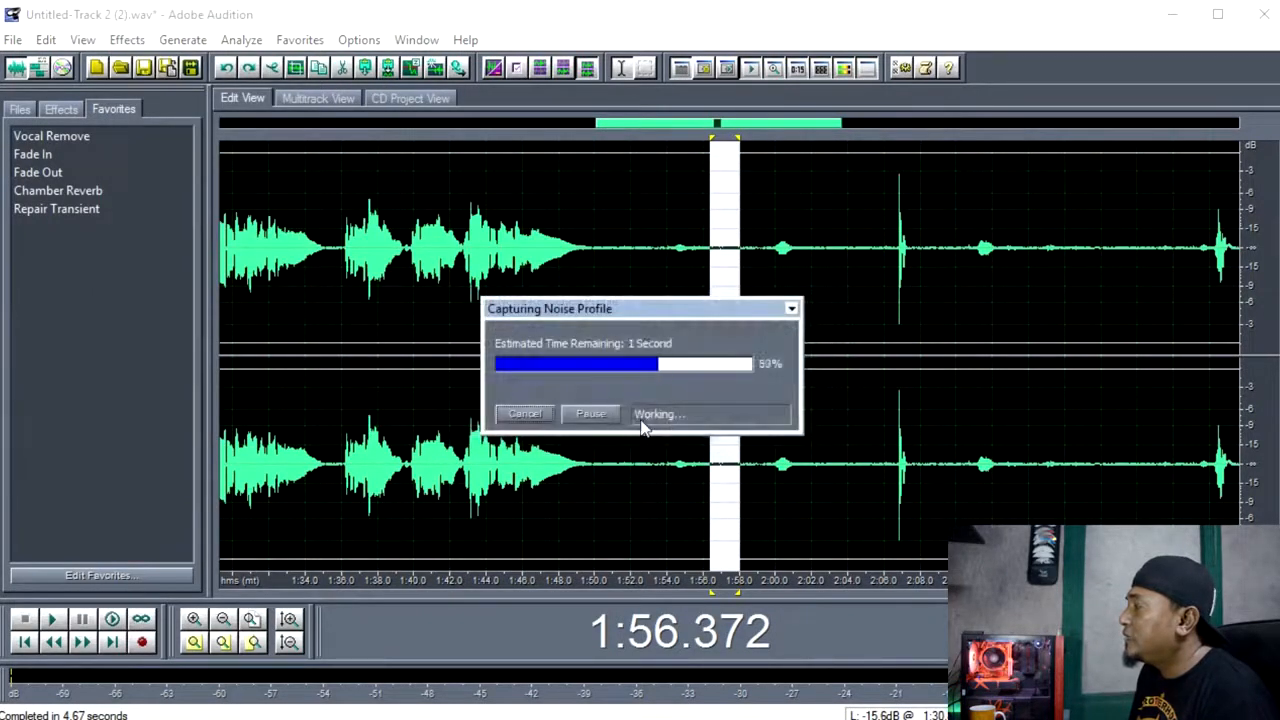
Apply Noise Reduction to the entire vocal waveform with the captured profile, at level 100 and reducing by 40 dB.
scroll(643, 420, "down", 3)
double_click(650, 358)
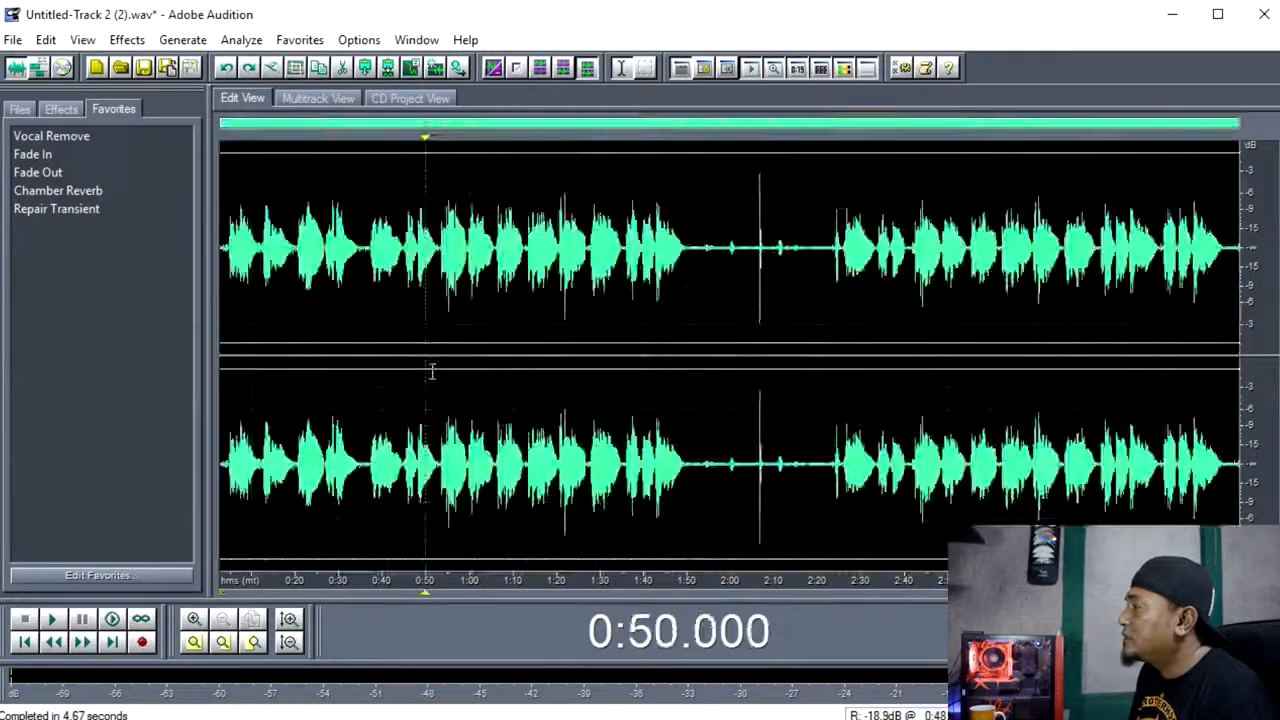
double_click(431, 366)
left_click(138, 41)
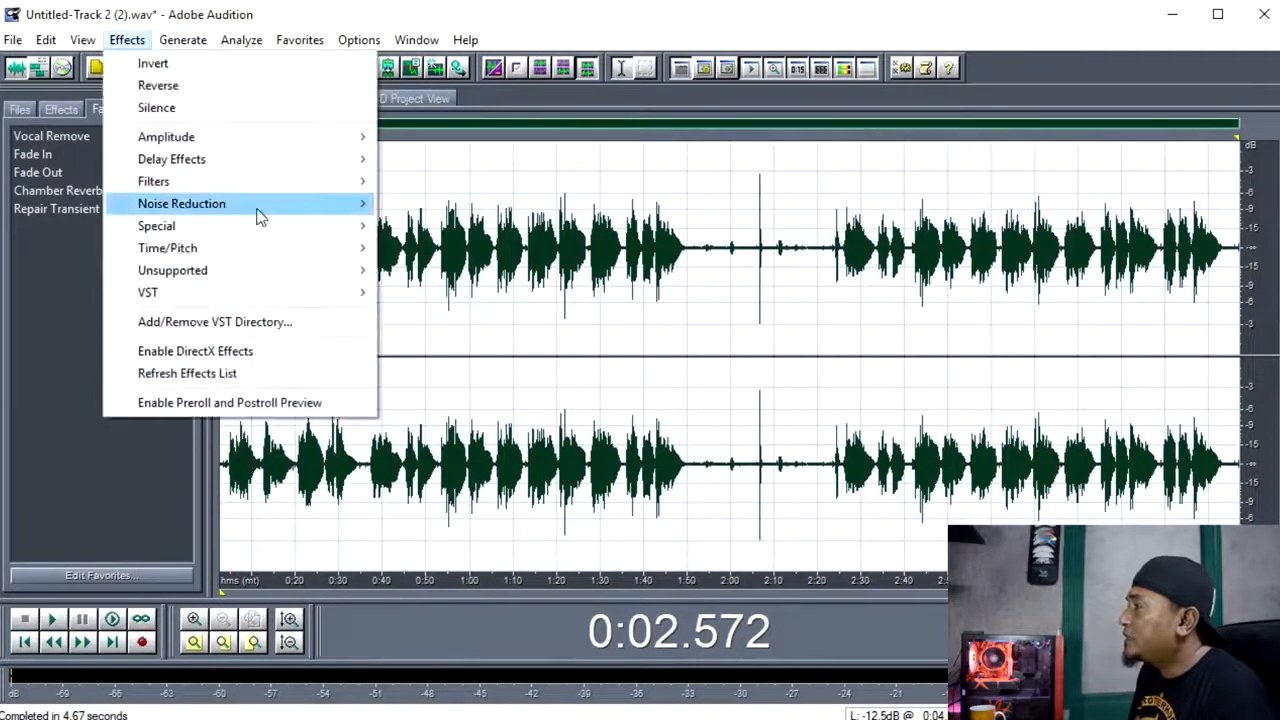
mouse_move(277, 206)
left_click(495, 294)
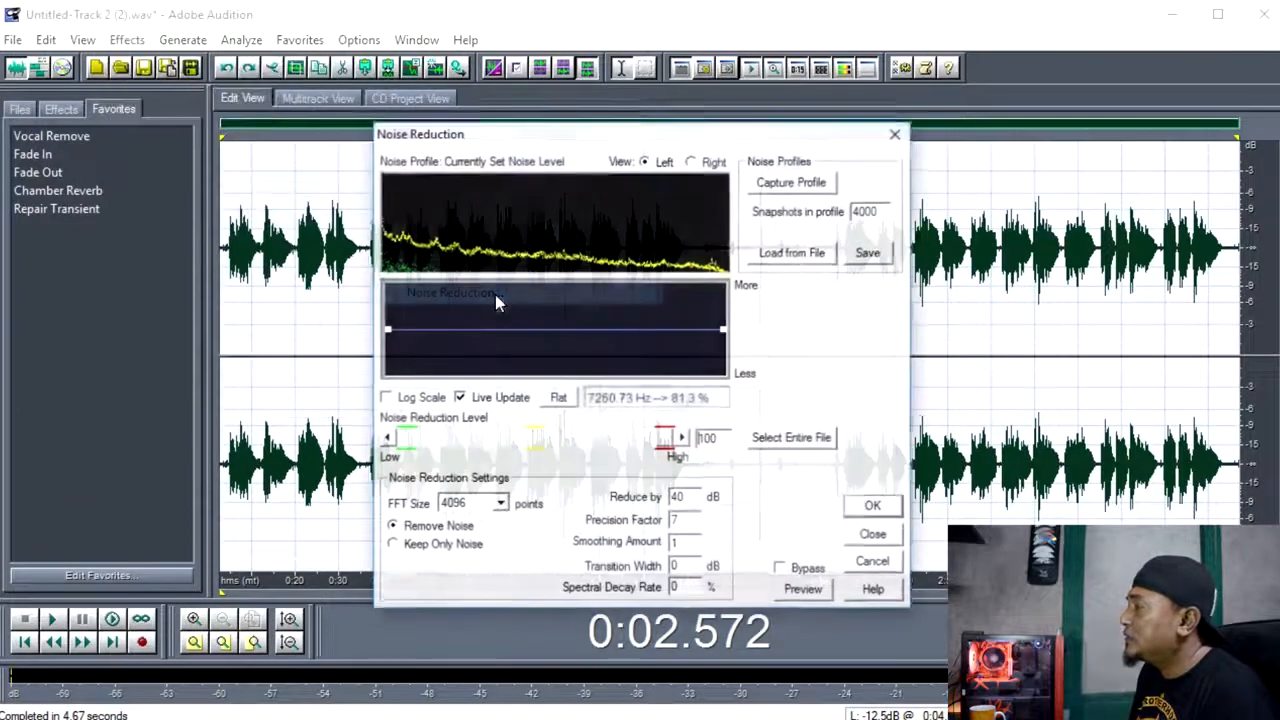
left_click_drag(610, 140, 501, 90)
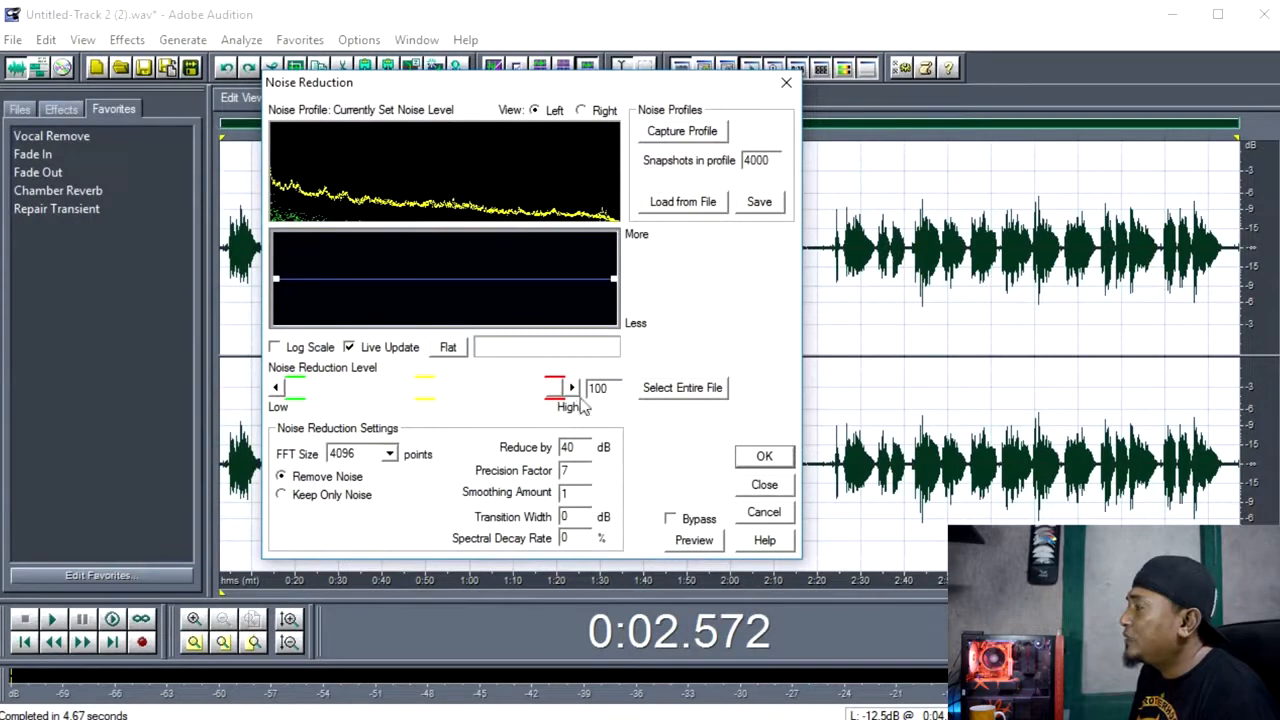
left_click_drag(553, 392, 597, 387)
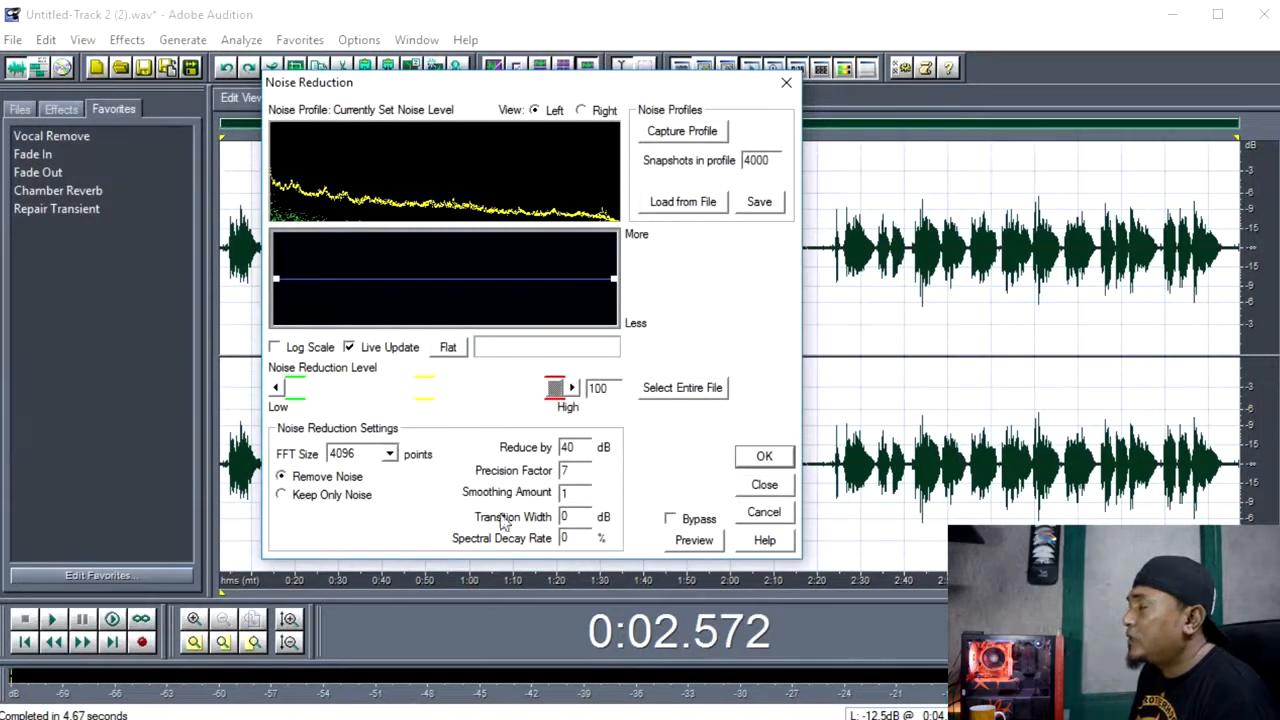
left_click(763, 459)
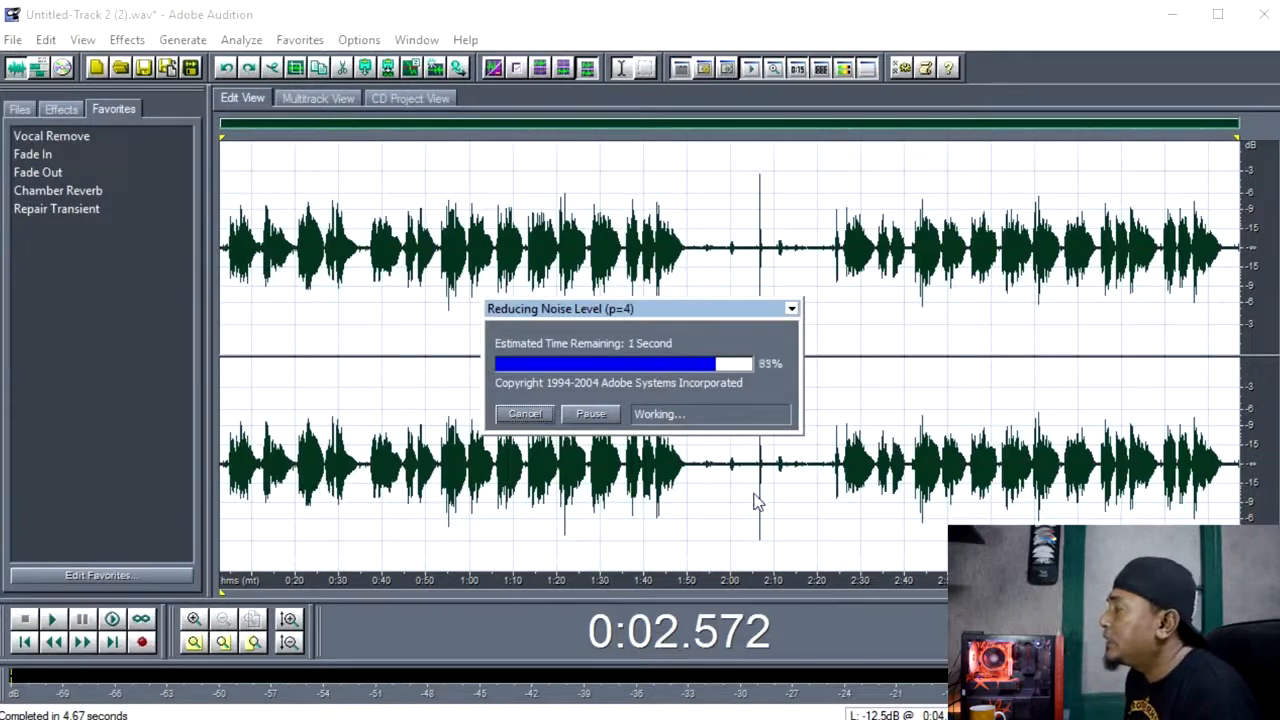
Inspect the long gap between the vocal sections and undo the noise reduction.
left_click(720, 490)
scroll(722, 489, "up", 3)
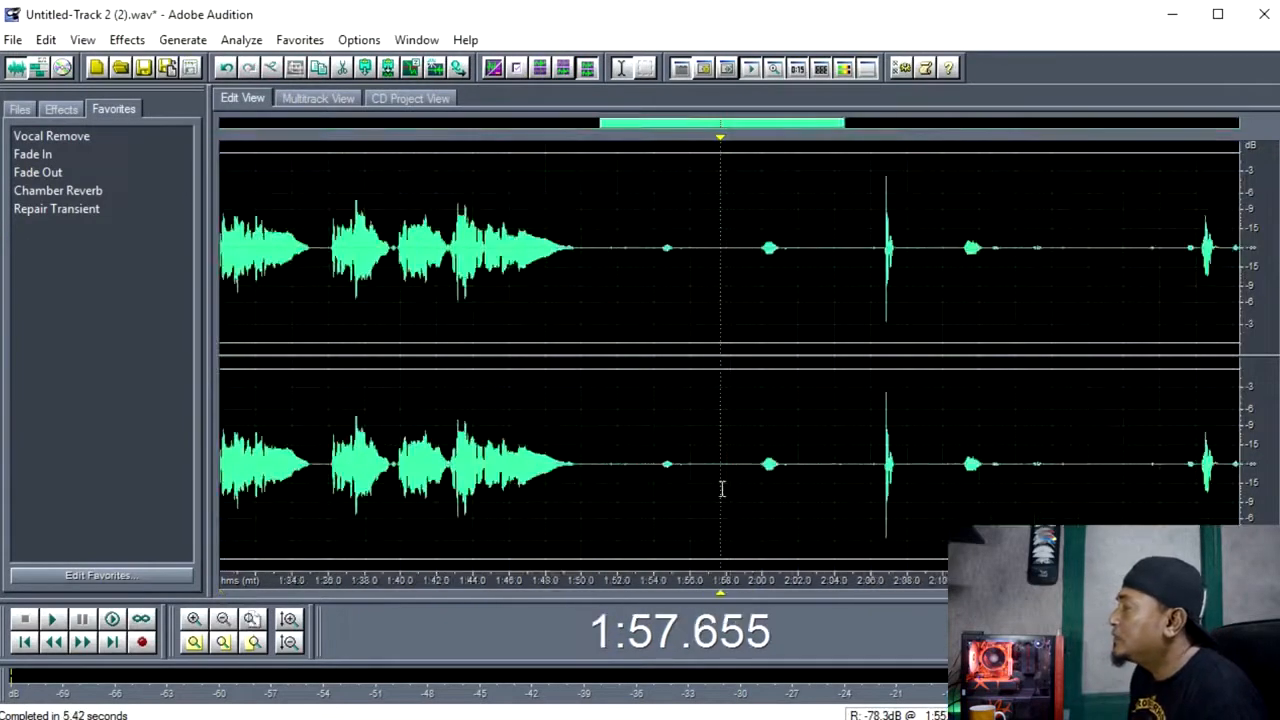
scroll(831, 497, "down", 3)
left_click(687, 472)
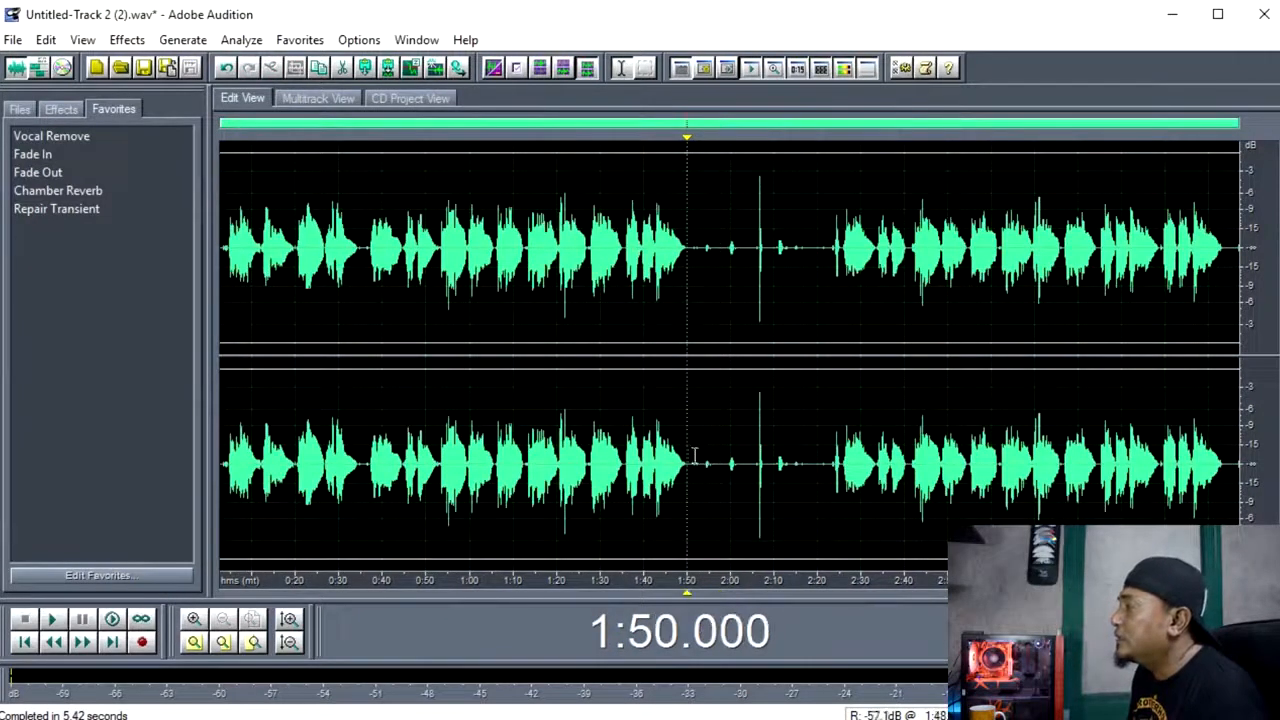
left_click(229, 67)
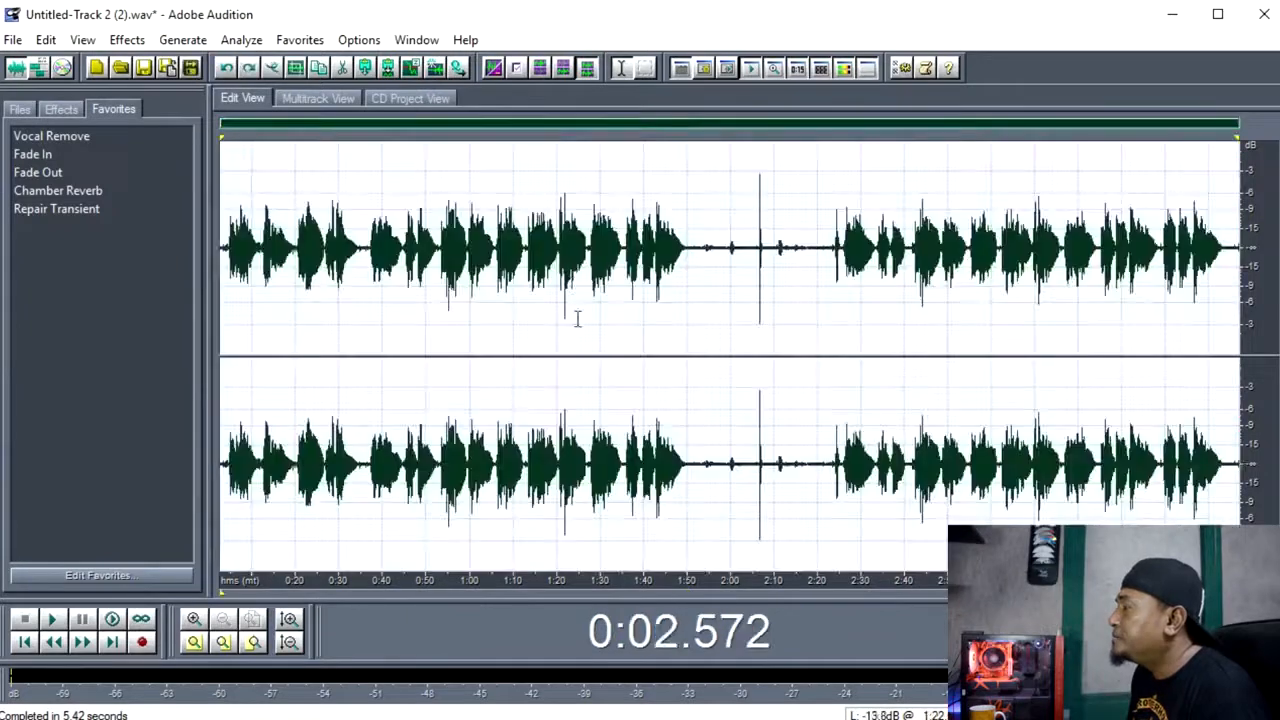
Reapply Dynamics Processing to the entire vocal waveform in both channels.
double_click(445, 306)
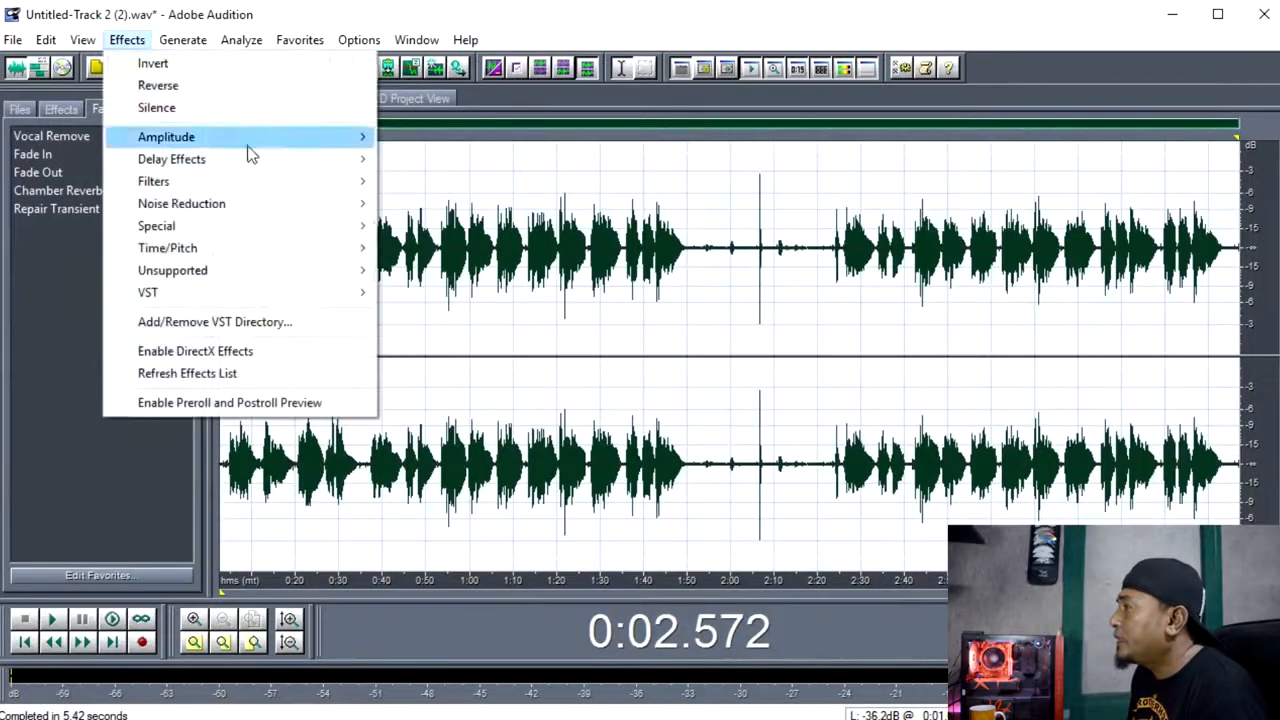
mouse_move(250, 137)
left_click(483, 202)
left_click(898, 479)
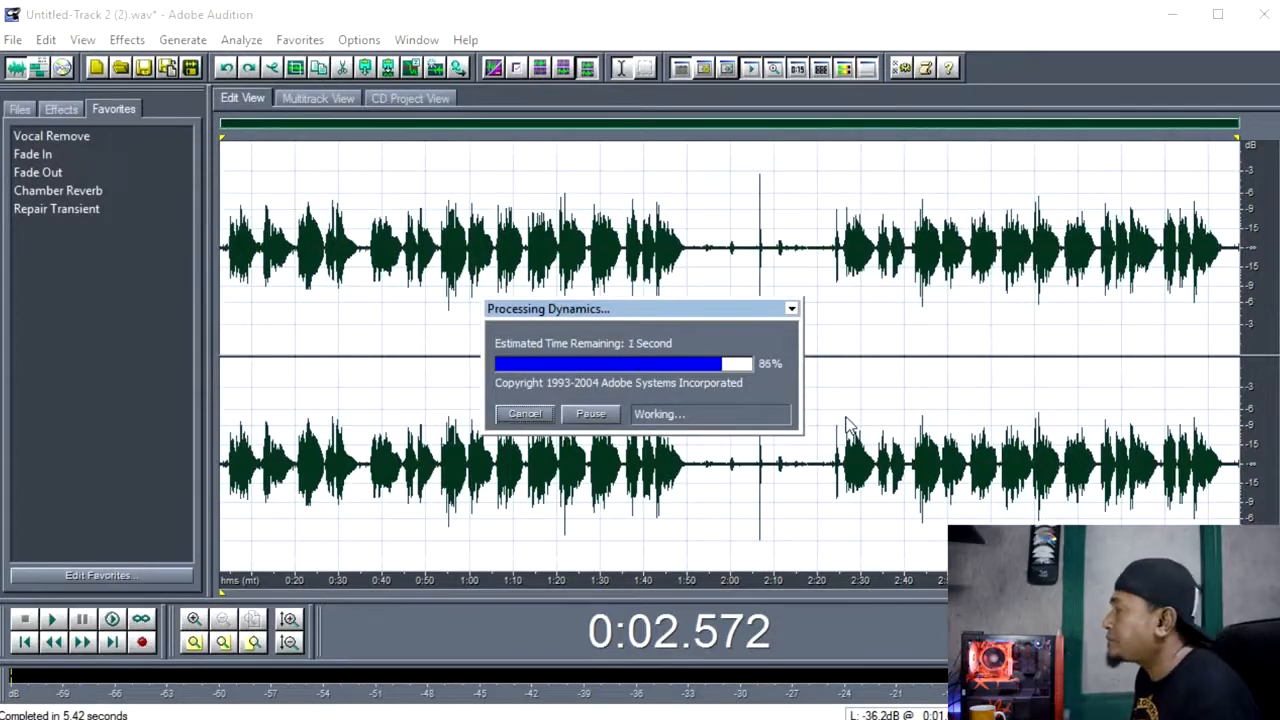
Silence the noise in the long gap between the vocal sections, from about 1:52 to 2:23 in both channels.
left_click(819, 475)
scroll(818, 473, "up", 4)
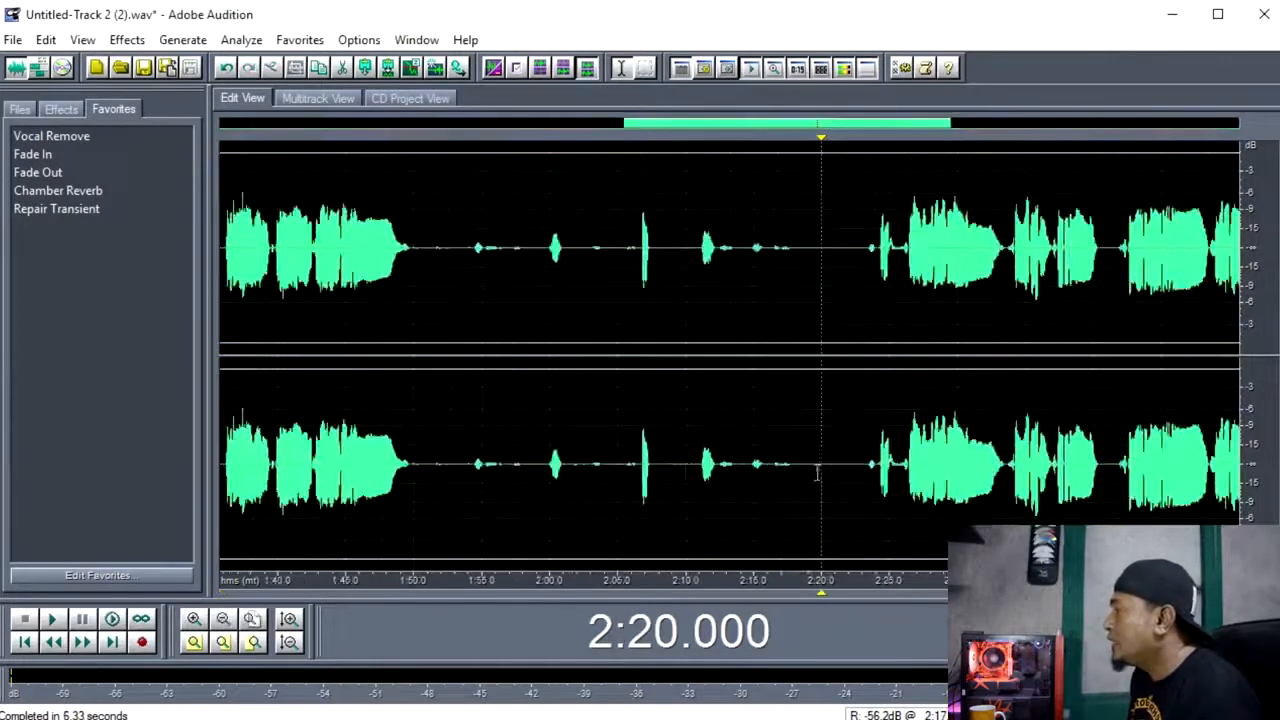
left_click_drag(443, 465, 861, 465)
right_click(770, 432)
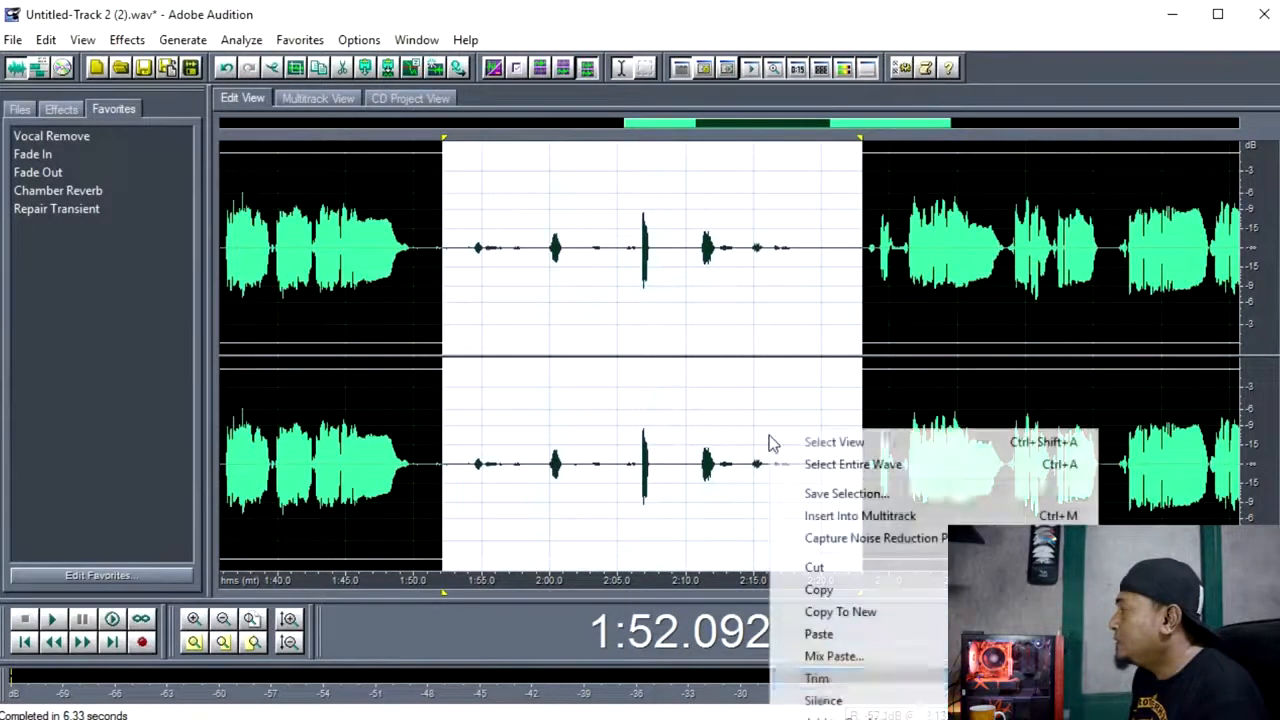
left_click(823, 700)
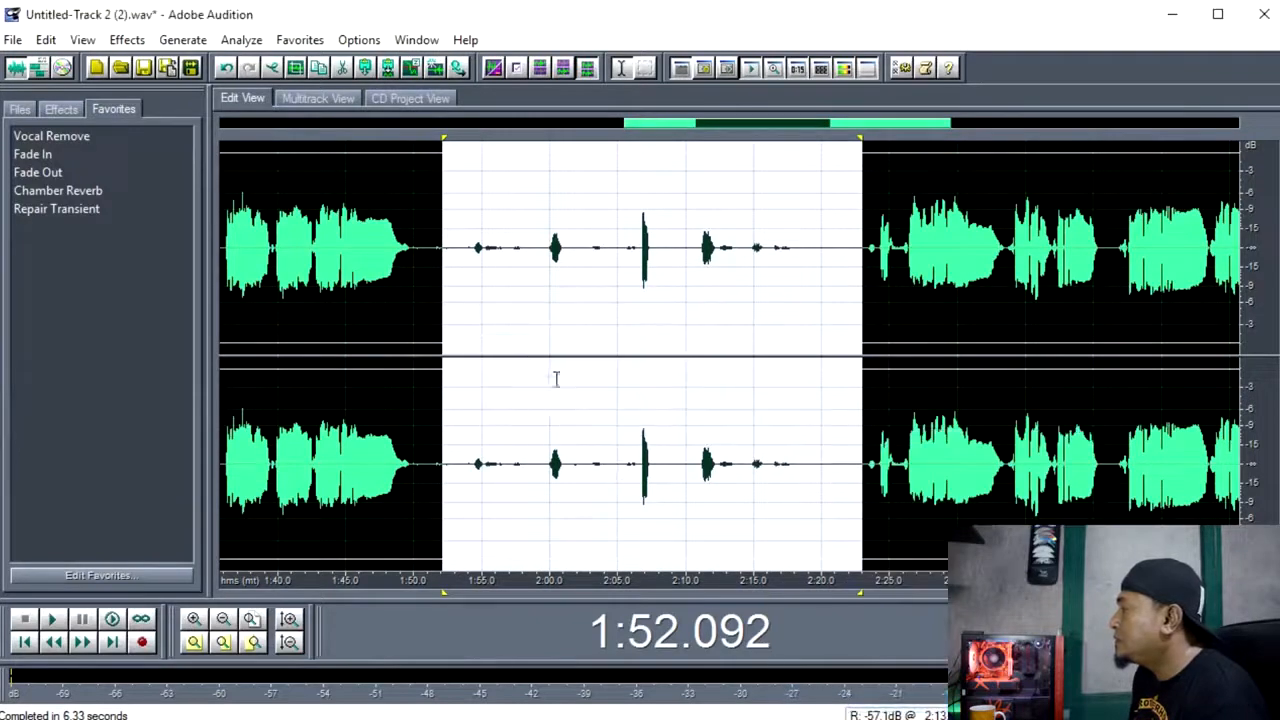
Examine the quiet gap before the vocal phrase at about 0:21, selecting roughly 0:19.5 to 0:20.6 in both channels.
scroll(551, 380, "down", 4)
left_click(286, 463)
scroll(287, 463, "up", 4)
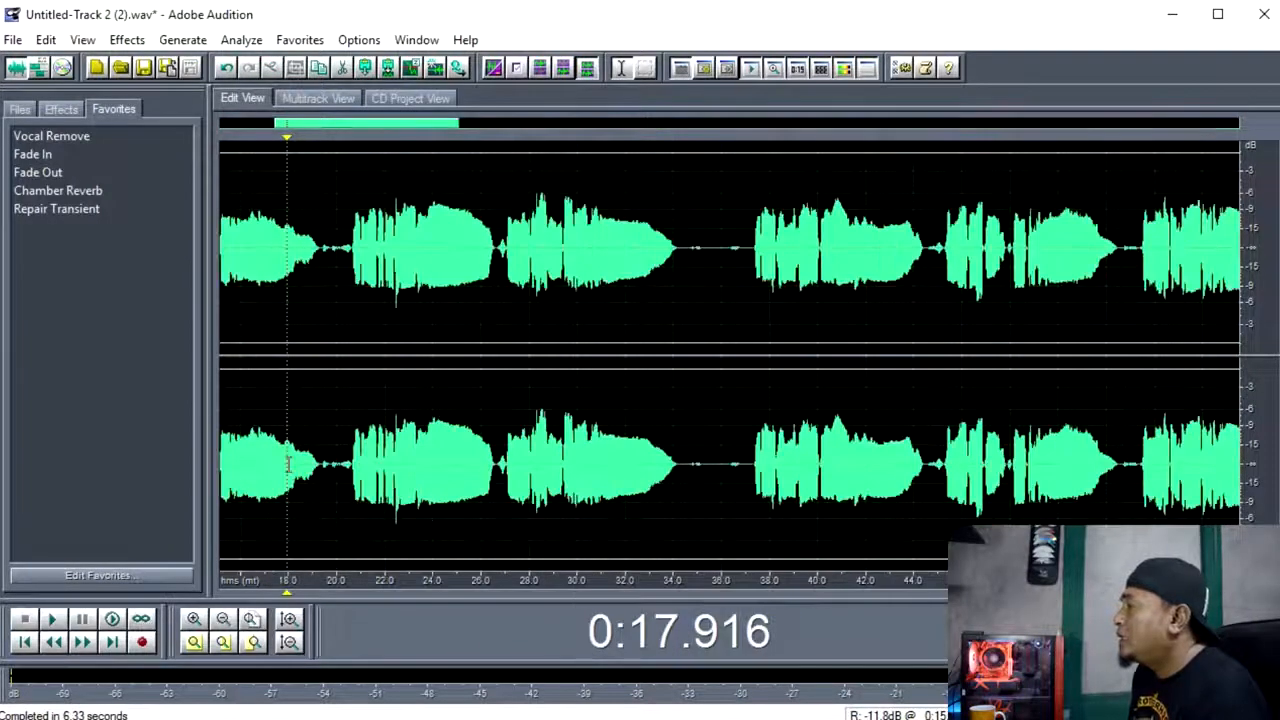
left_click(343, 454)
left_click(360, 450)
scroll(360, 455, "up", 4)
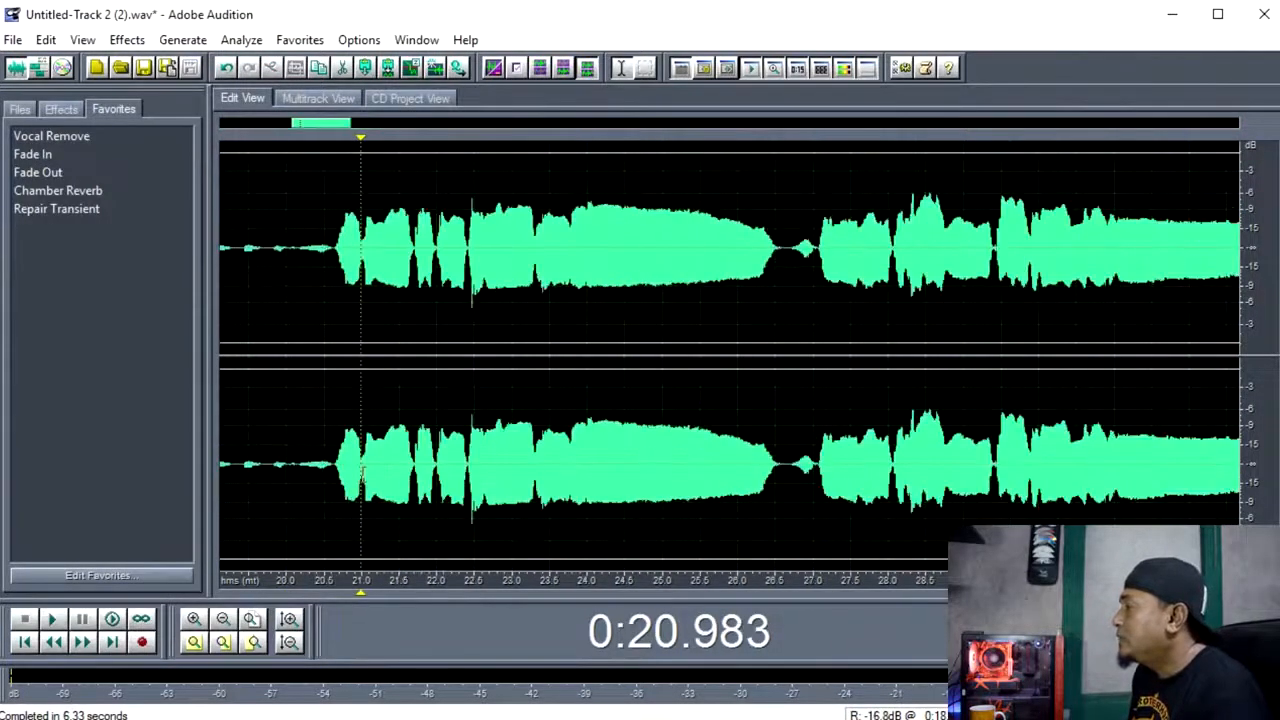
scroll(315, 480, "down", 4)
left_click(300, 468)
scroll(290, 468, "up", 4)
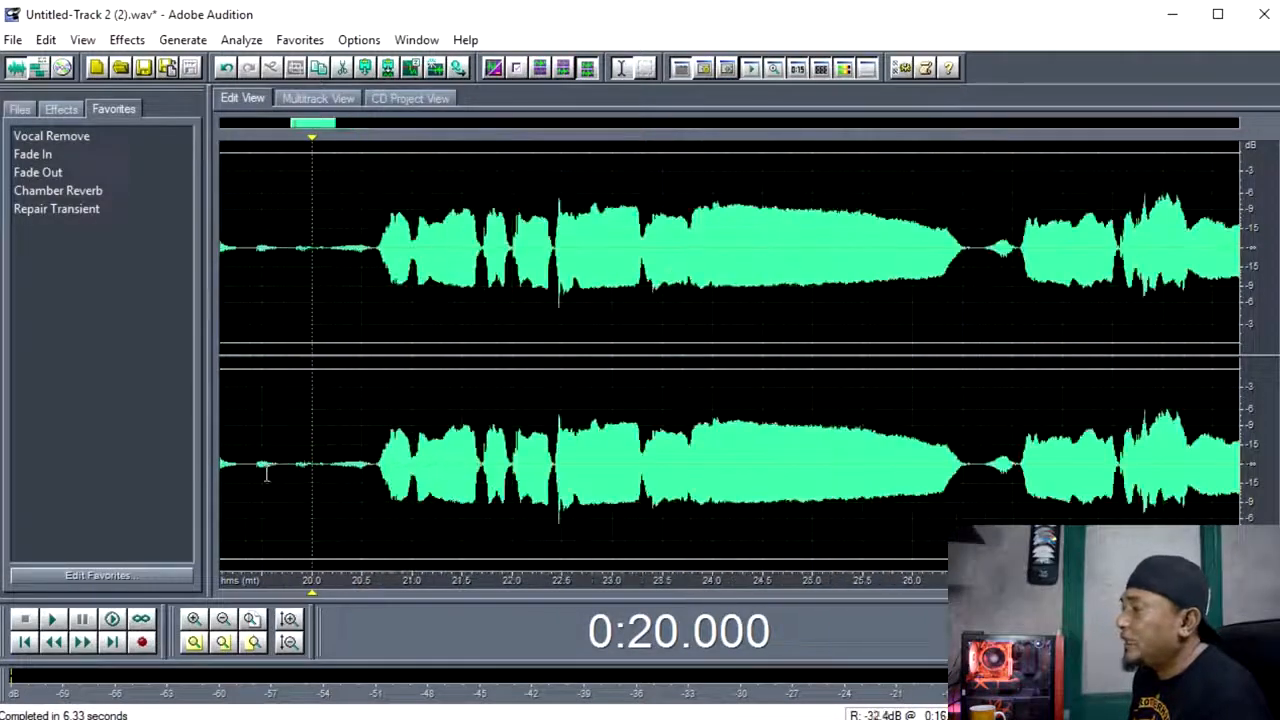
left_click_drag(263, 466, 375, 468)
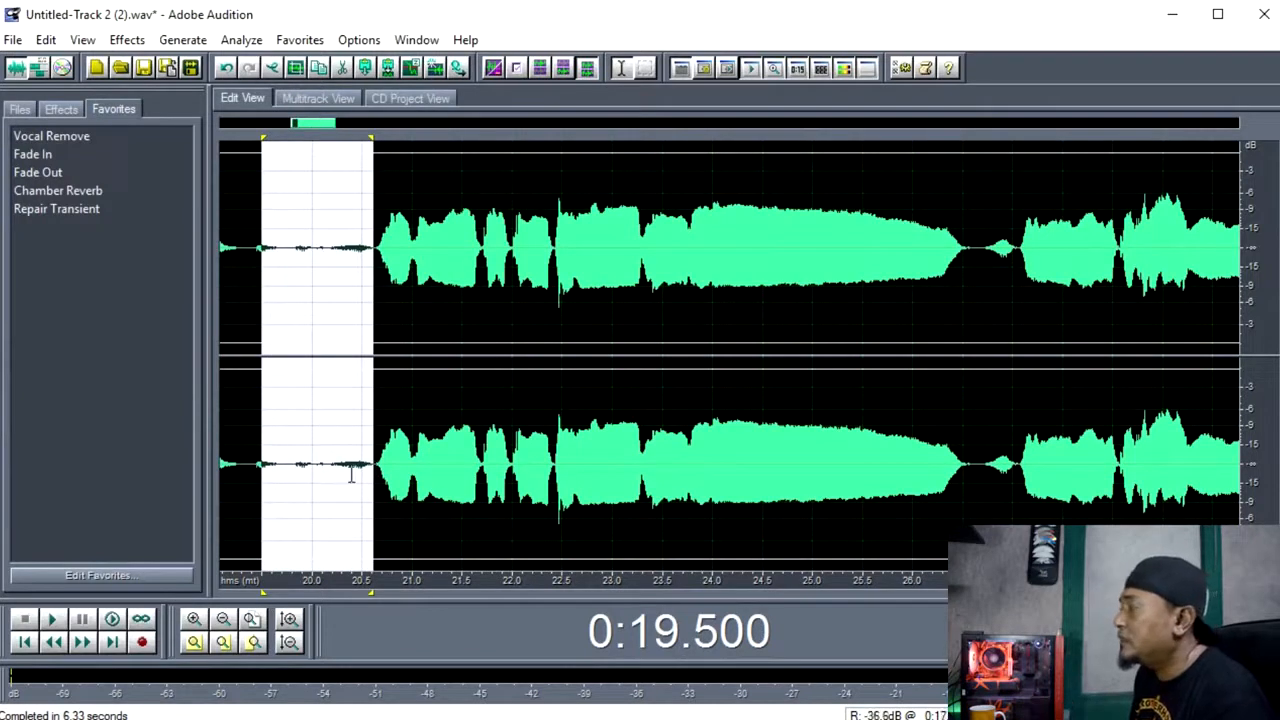
Audition and silence the short noise between the vocal phrases, from about 0:26.6 to 0:27.1 in both channels.
left_click_drag(975, 440, 1018, 486)
key("space")
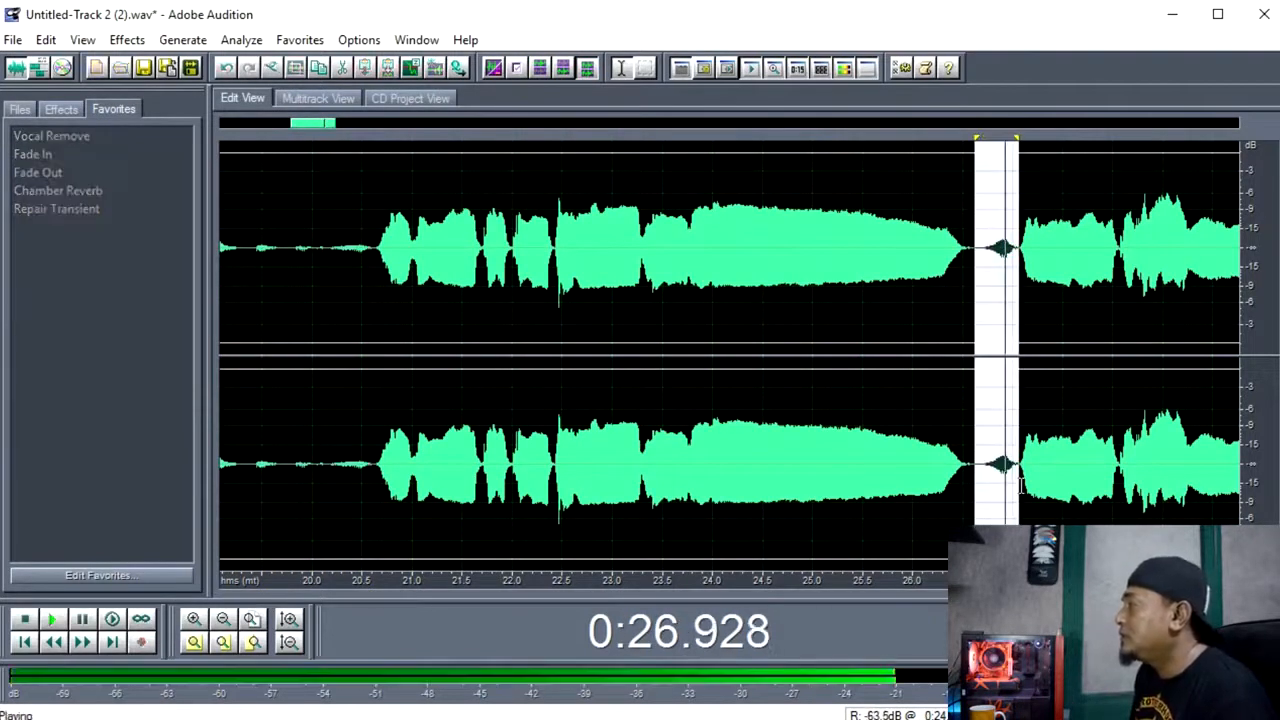
key("space")
key("space")
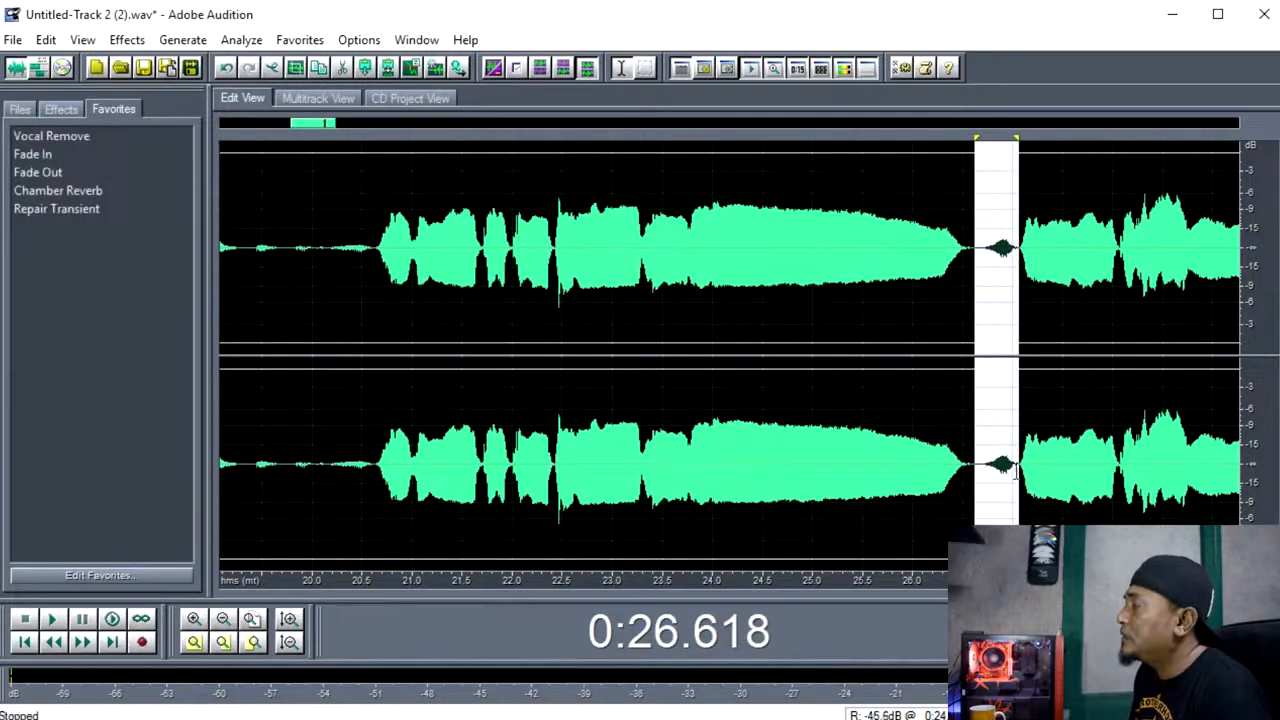
right_click(998, 462)
left_click(1058, 655)
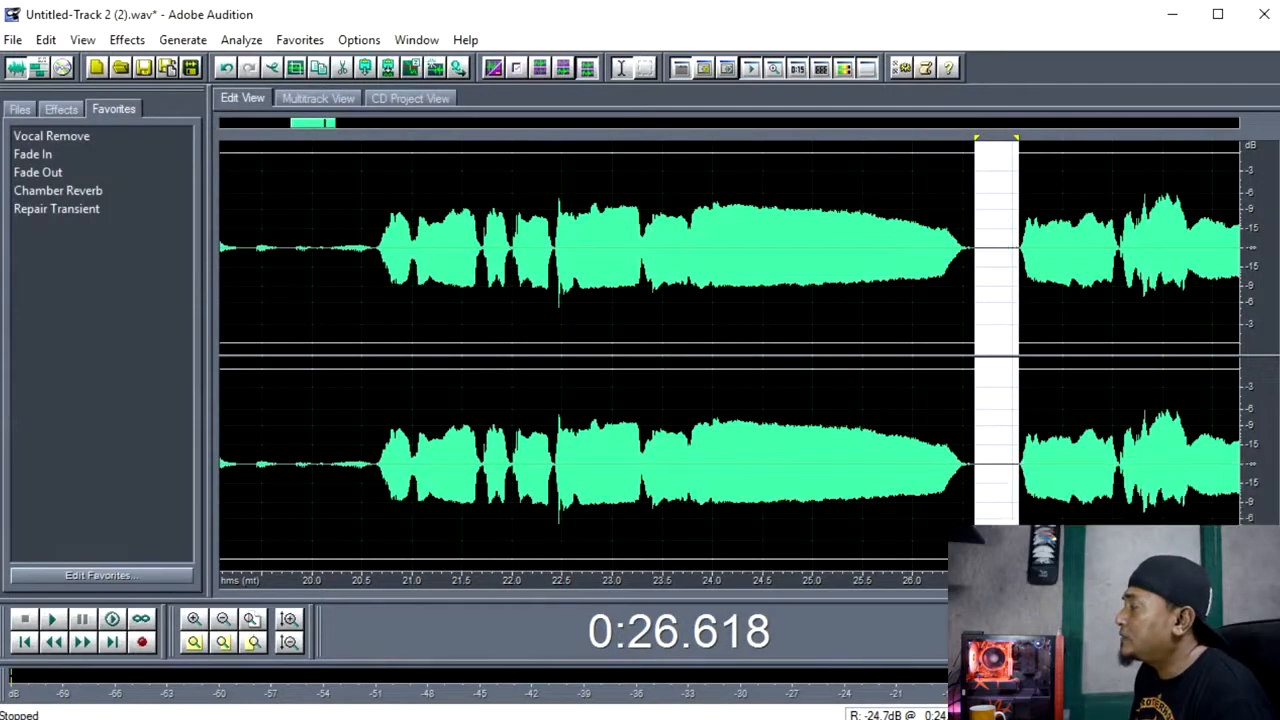
Silence the stray sounds before the second vocal section, from about 2:23.0 to 2:26.4 in both channels.
scroll(1014, 466, "down", 7)
scroll(553, 470, "down", 1)
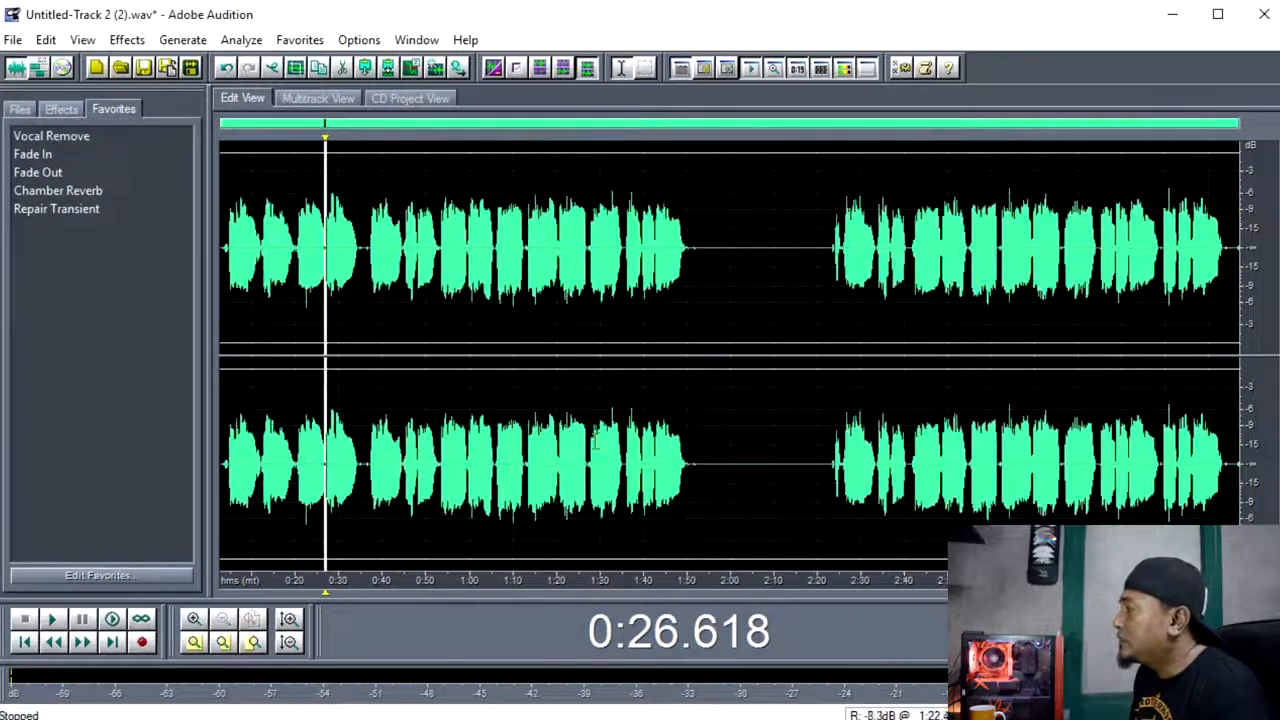
left_click_drag(1052, 455, 1062, 456)
scroll(1080, 458, "up", 4)
scroll(386, 477, "down", 2)
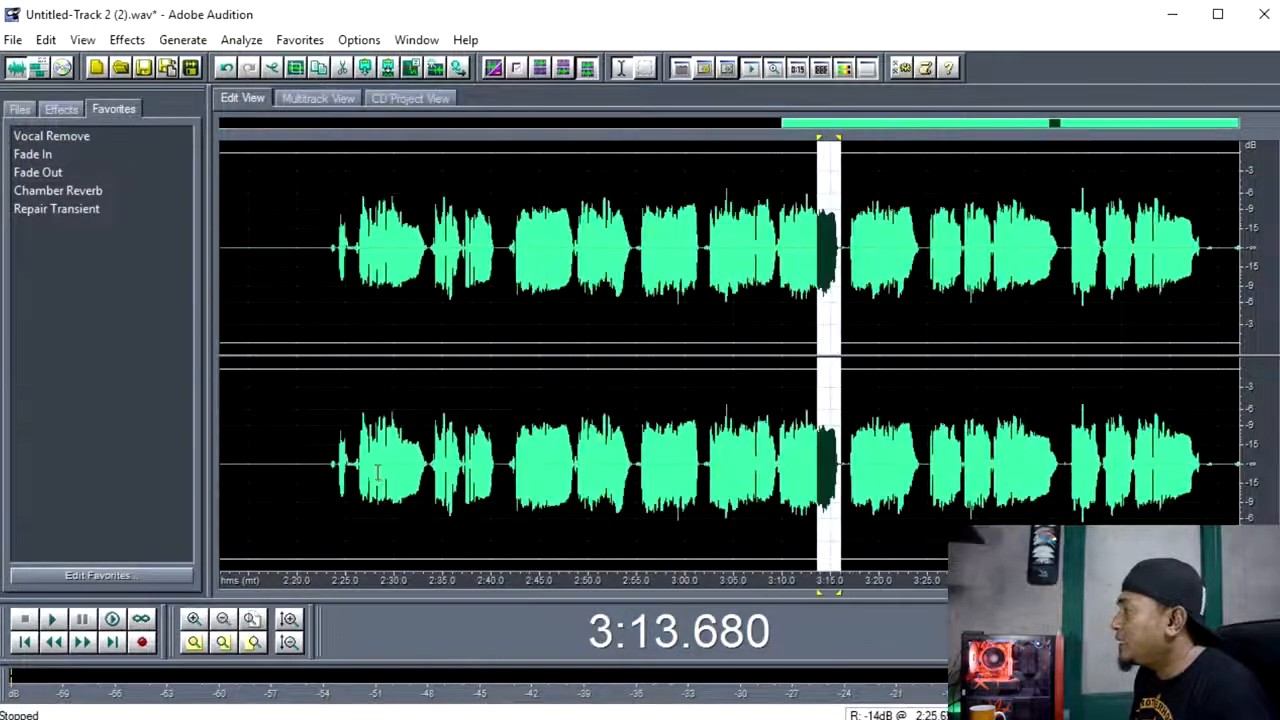
left_click(346, 474)
scroll(346, 470, "up", 2)
left_click_drag(277, 465, 411, 476)
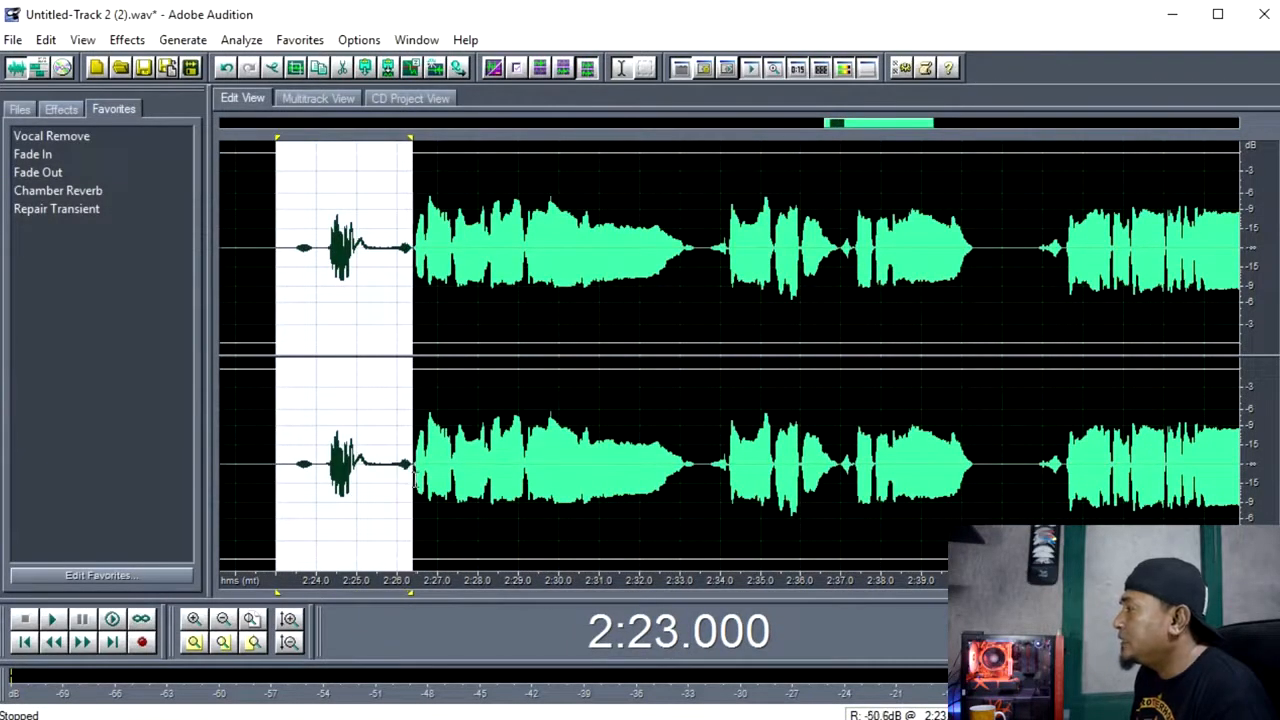
right_click(377, 462)
left_click(430, 716)
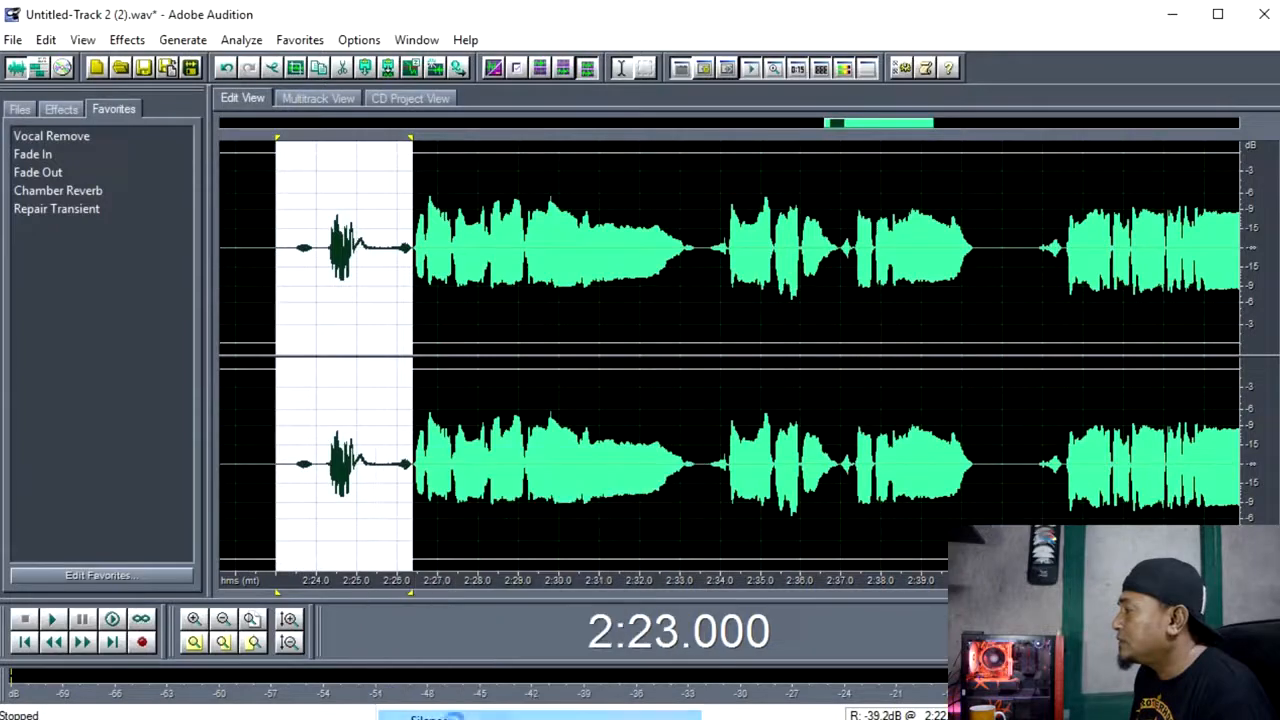
Review the cleaned vocal waveform from start to end for remaining noise between phrases.
scroll(946, 357, "down", 5)
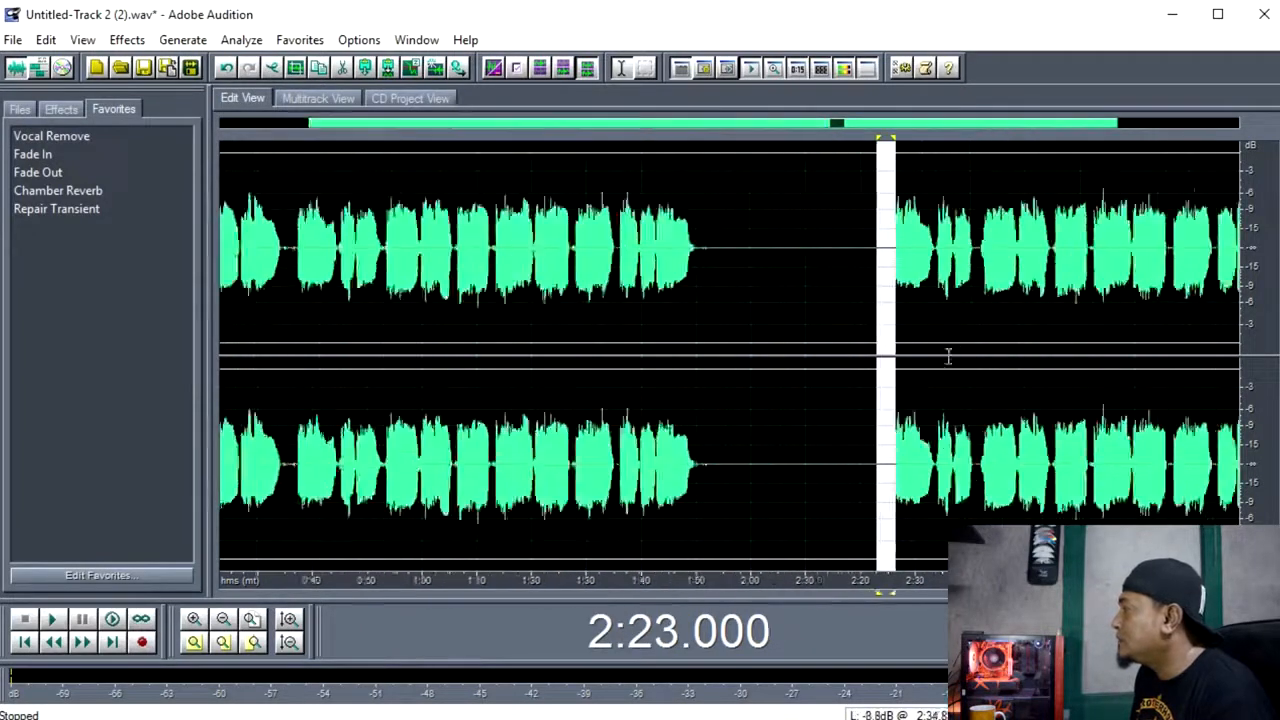
left_click(1180, 321)
scroll(903, 360, "up", 3)
scroll(896, 363, "down", 3)
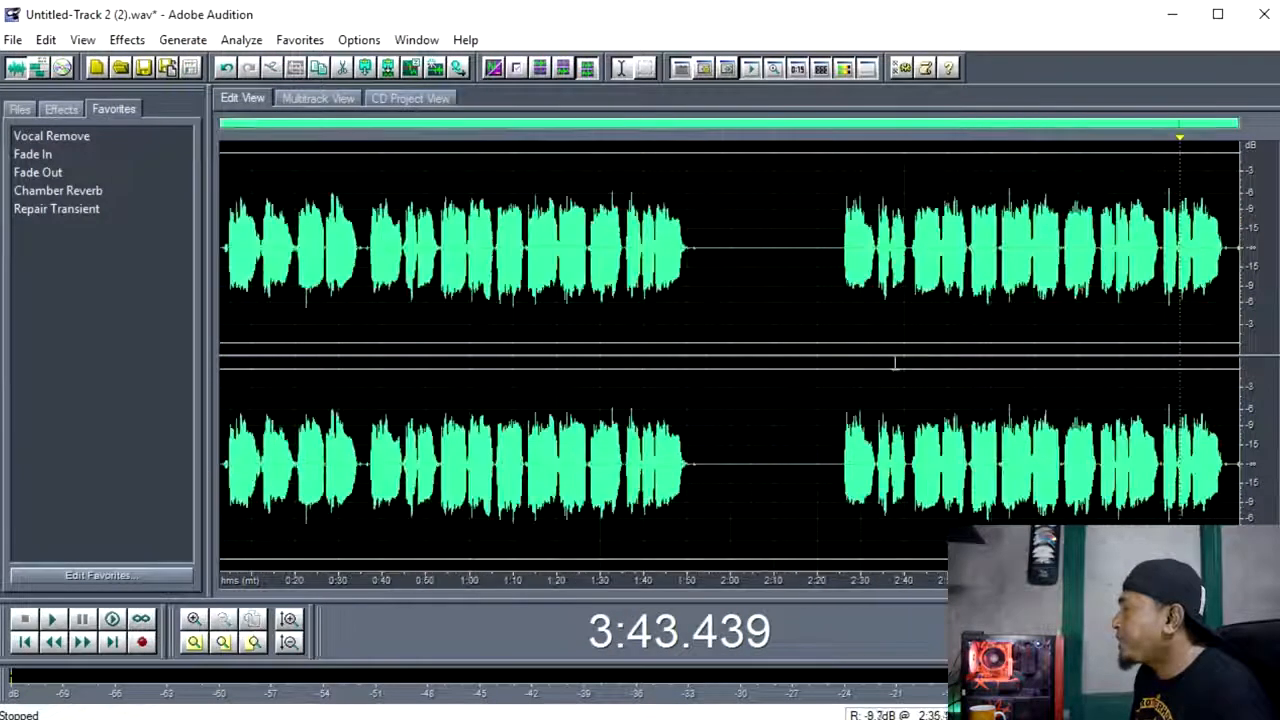
left_click(338, 372)
scroll(307, 361, "up", 3)
scroll(310, 361, "down", 3)
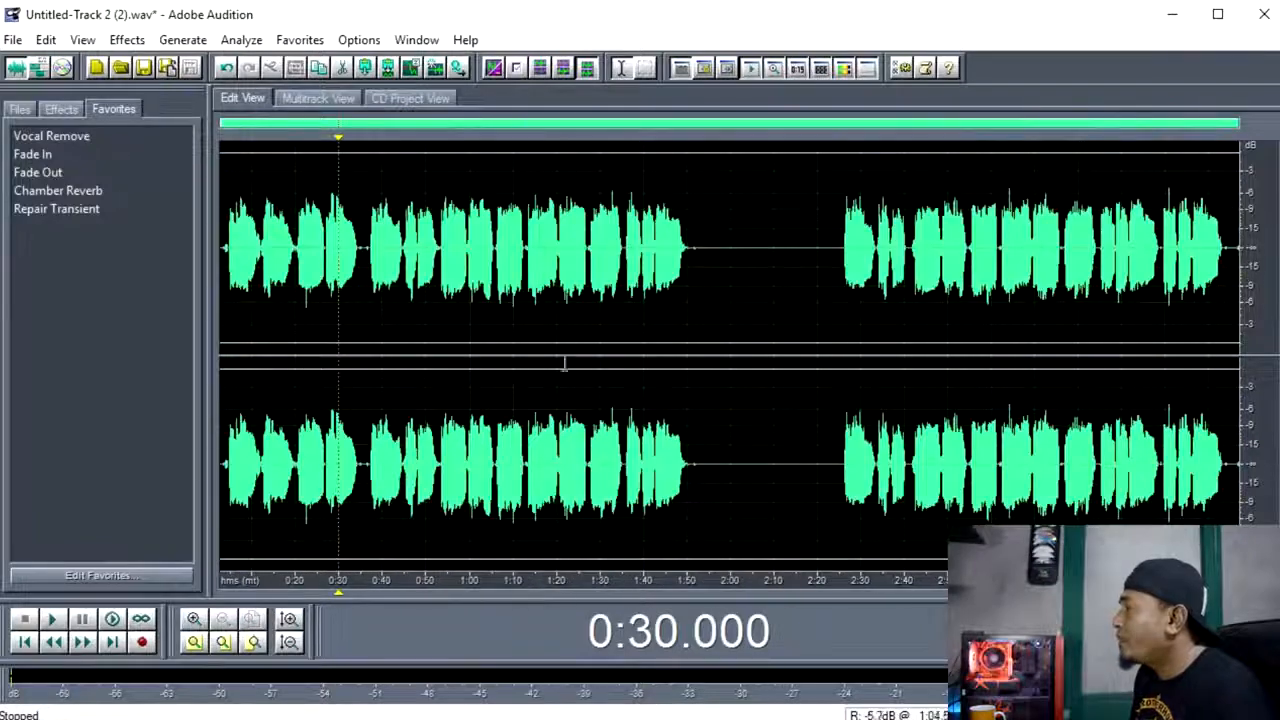
left_click(670, 364)
left_click(323, 318)
Switch to the multitrack session and place the playhead at the start of the Track 3 vocal clip, about 0:24.7.
left_click(318, 98)
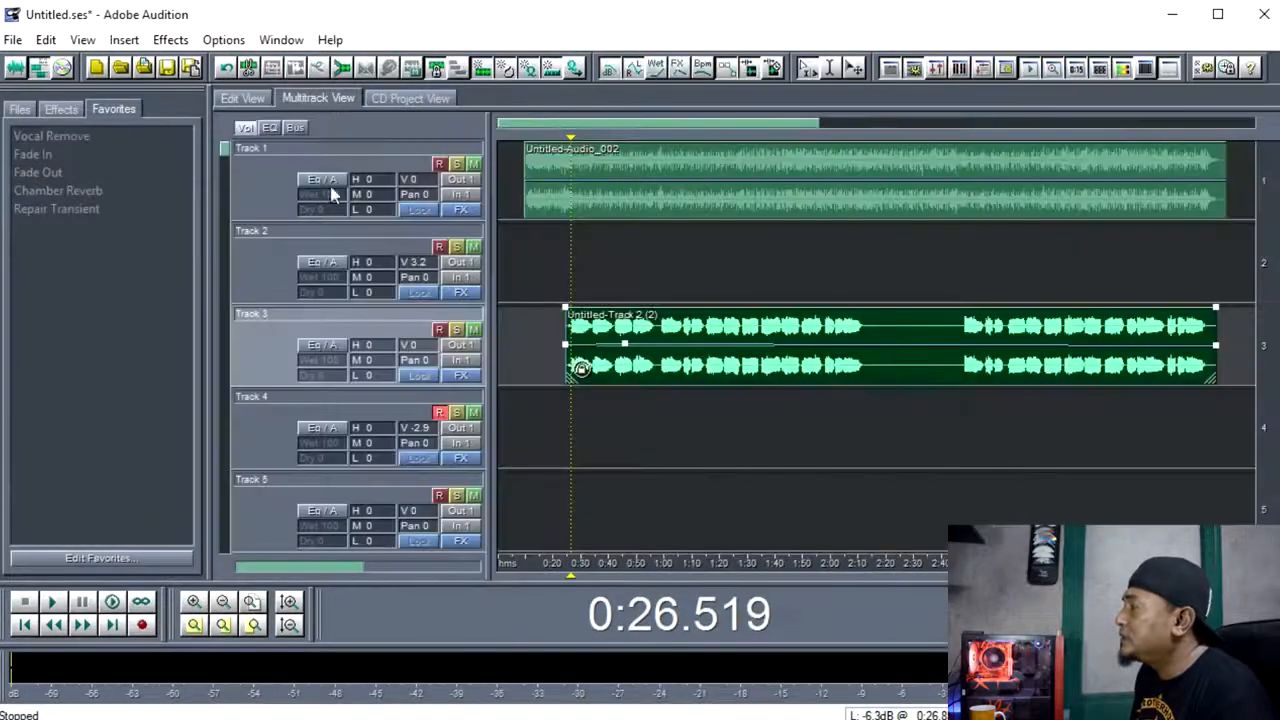
left_click(628, 436)
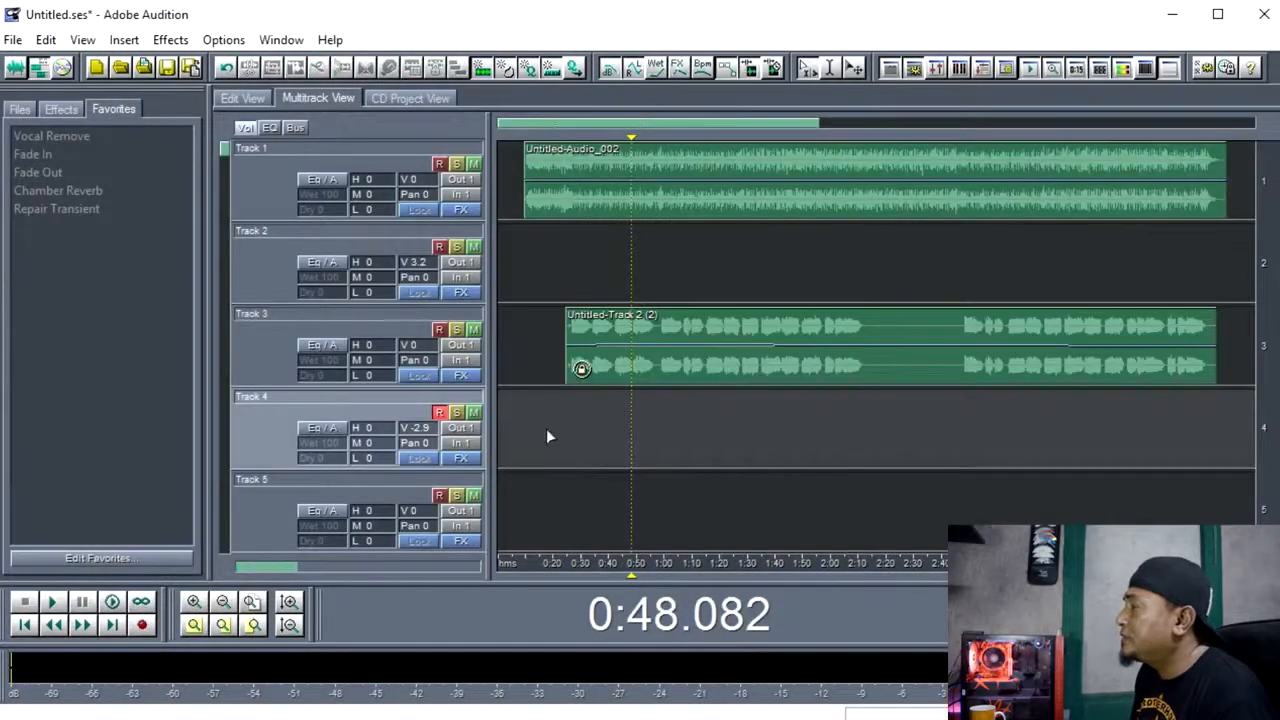
left_click(546, 438)
left_click(558, 447)
left_click(580, 417)
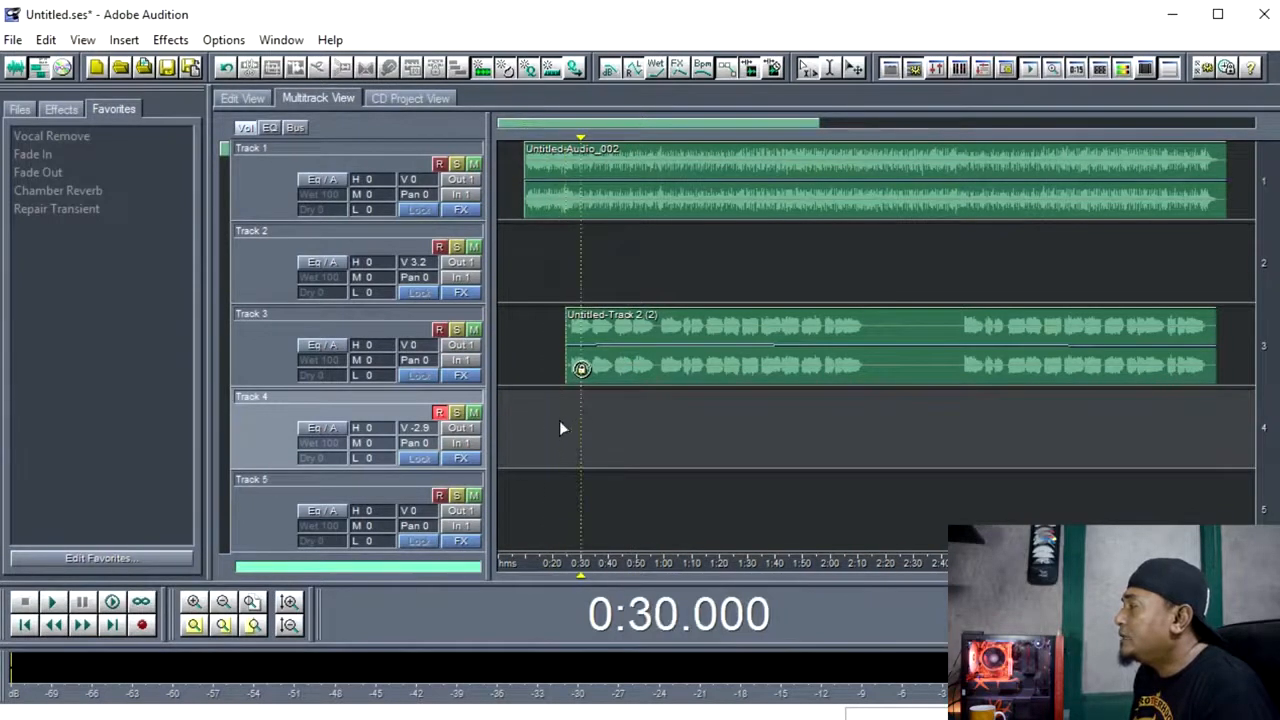
left_click(559, 420)
left_click(574, 421)
left_click(565, 419)
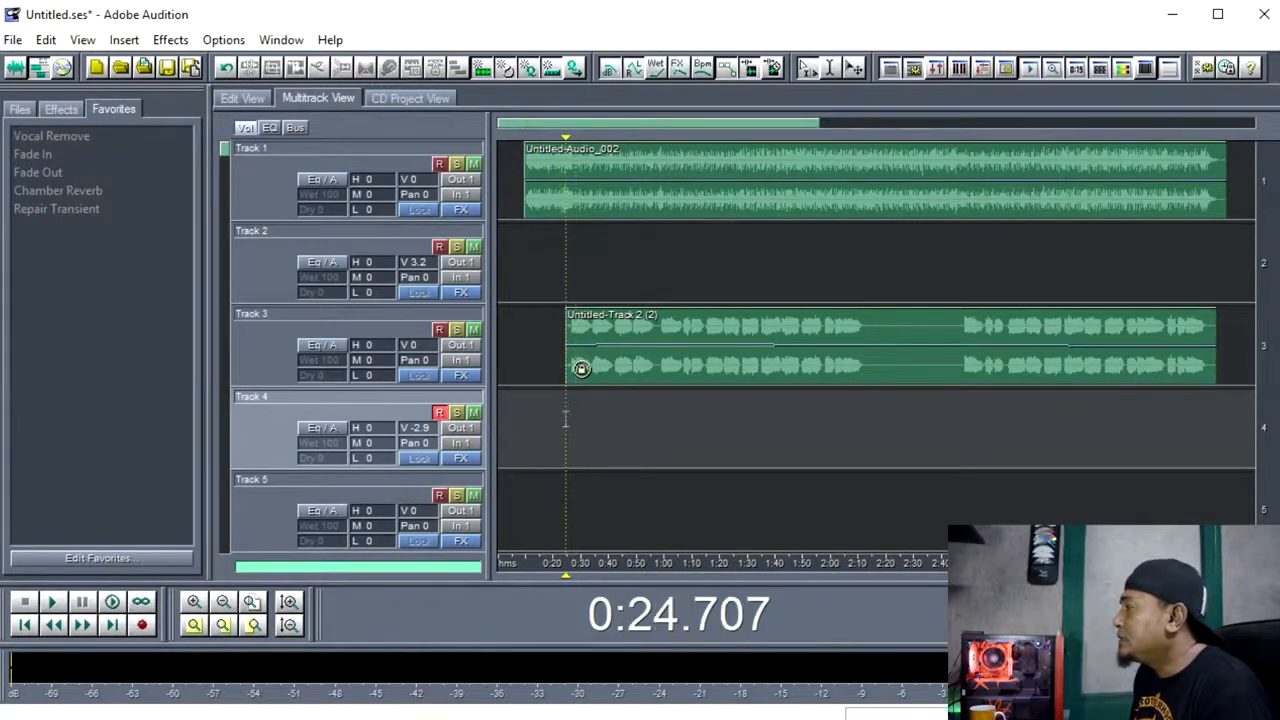
Add the Auto-Tune Evo VST effect to Track 3's effects rack.
left_click(460, 375)
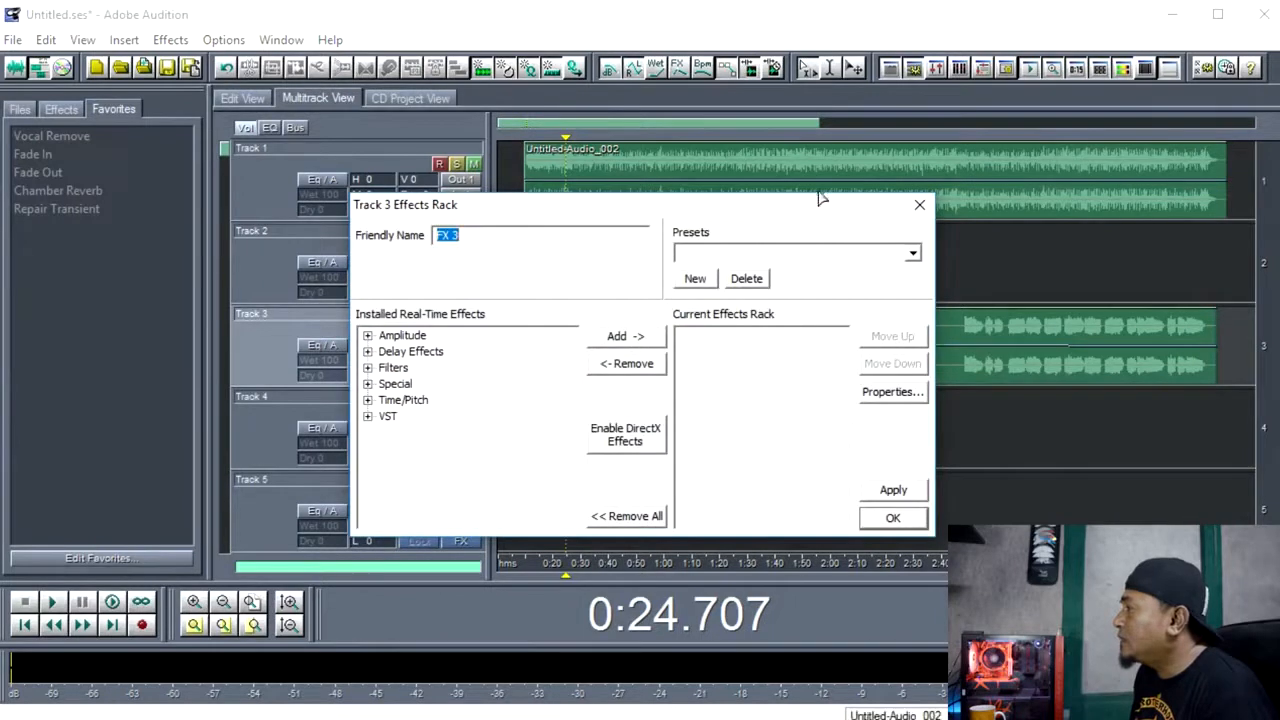
left_click(919, 204)
left_click(466, 377)
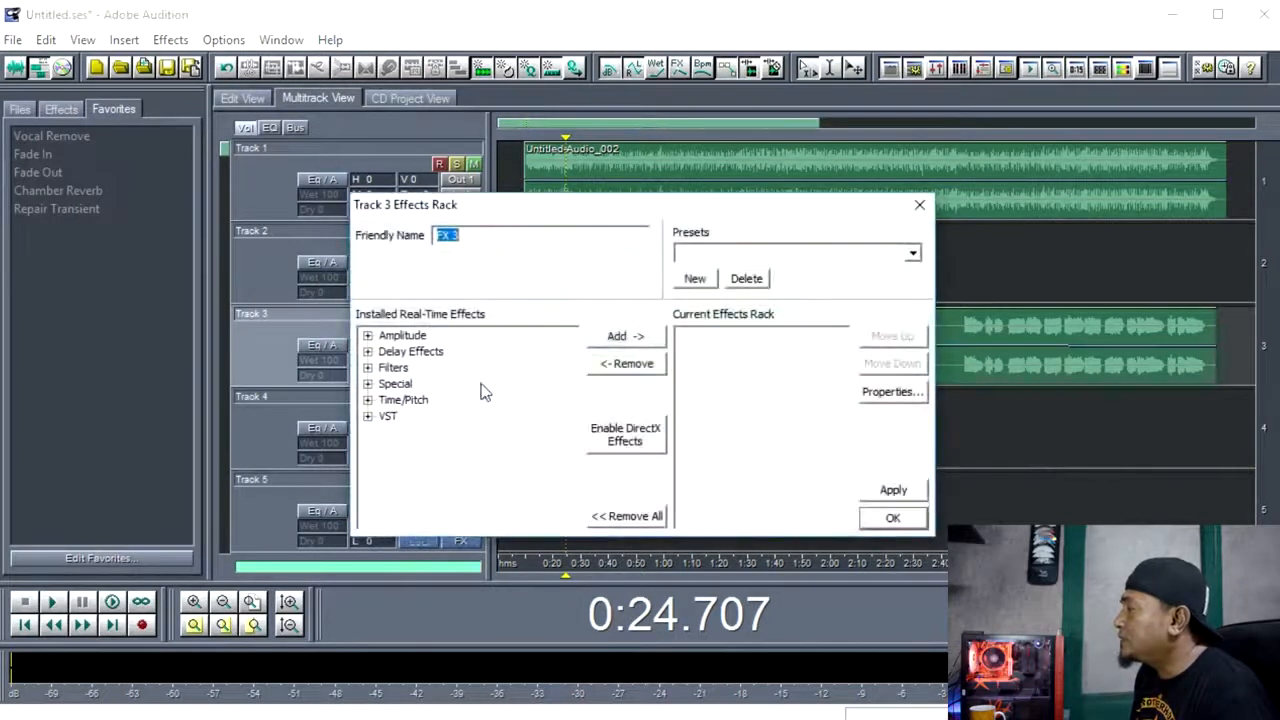
left_click(367, 500)
scroll(490, 410, "up", 1)
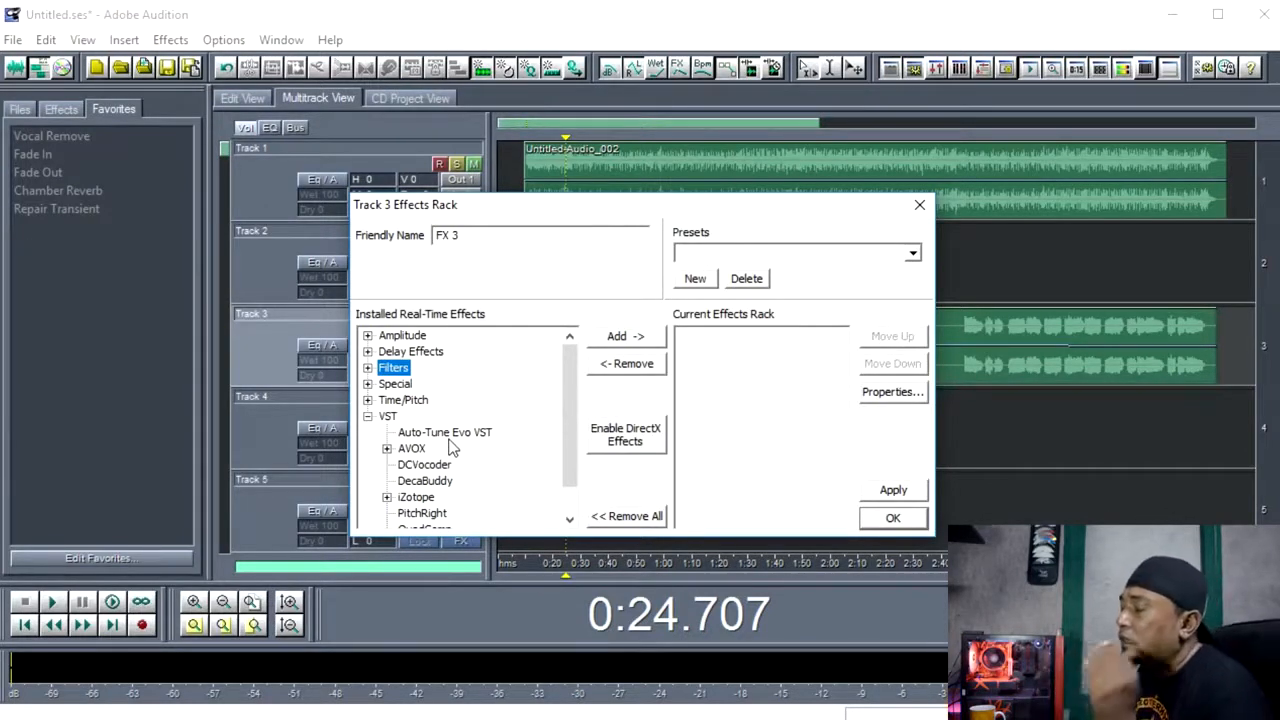
left_click(441, 436)
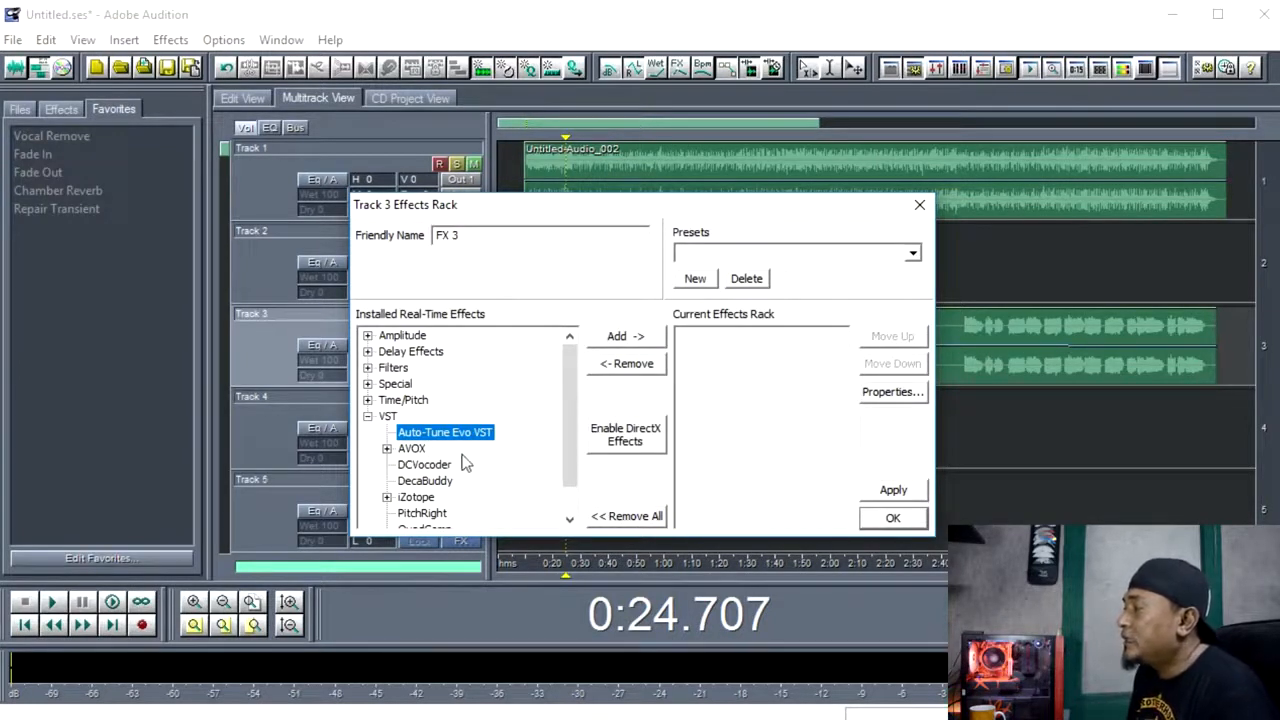
left_click(640, 336)
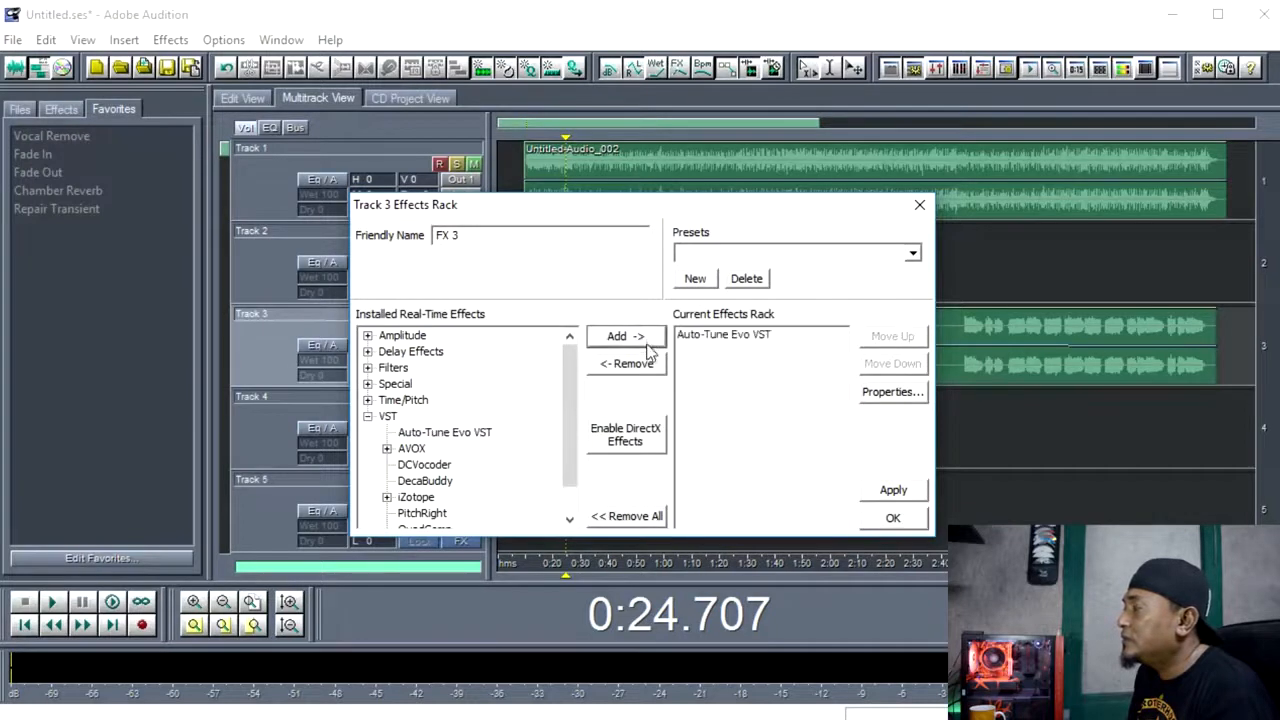
left_click(724, 336)
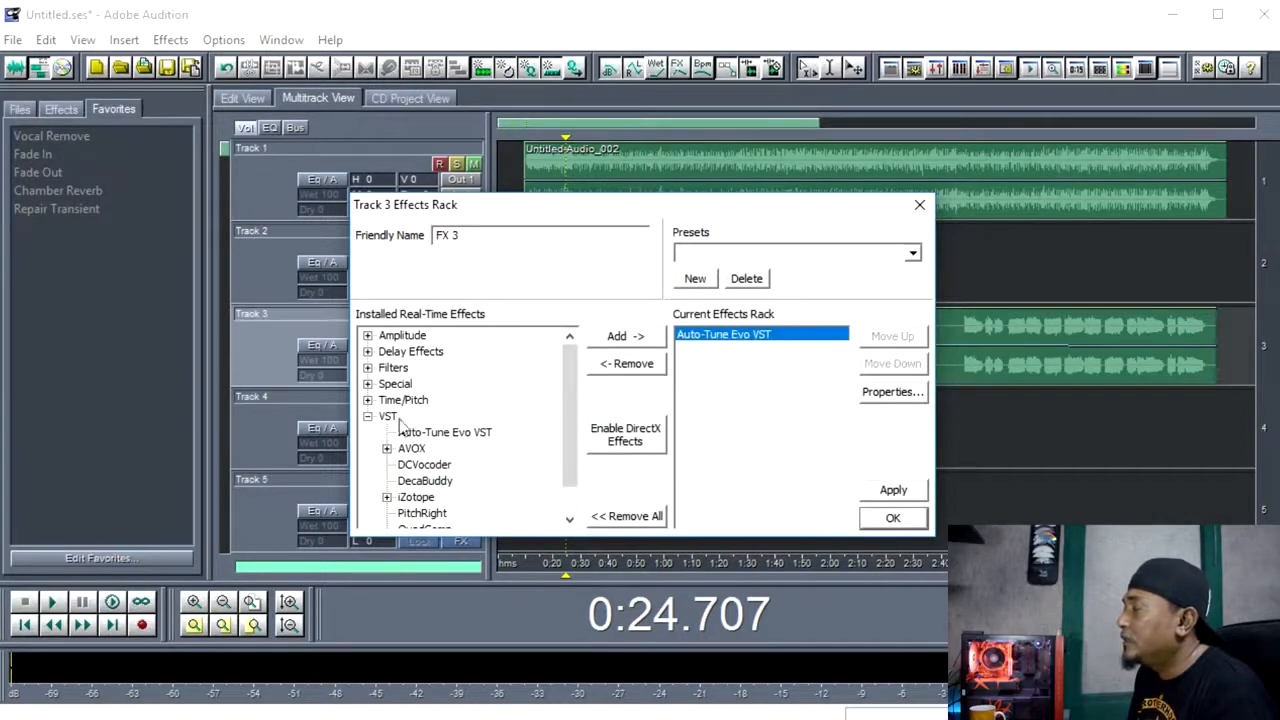
Add the Studio Reverb delay effect to Track 3's effects rack after Auto-Tune Evo VST.
left_click(368, 351)
scroll(455, 428, "down", 4)
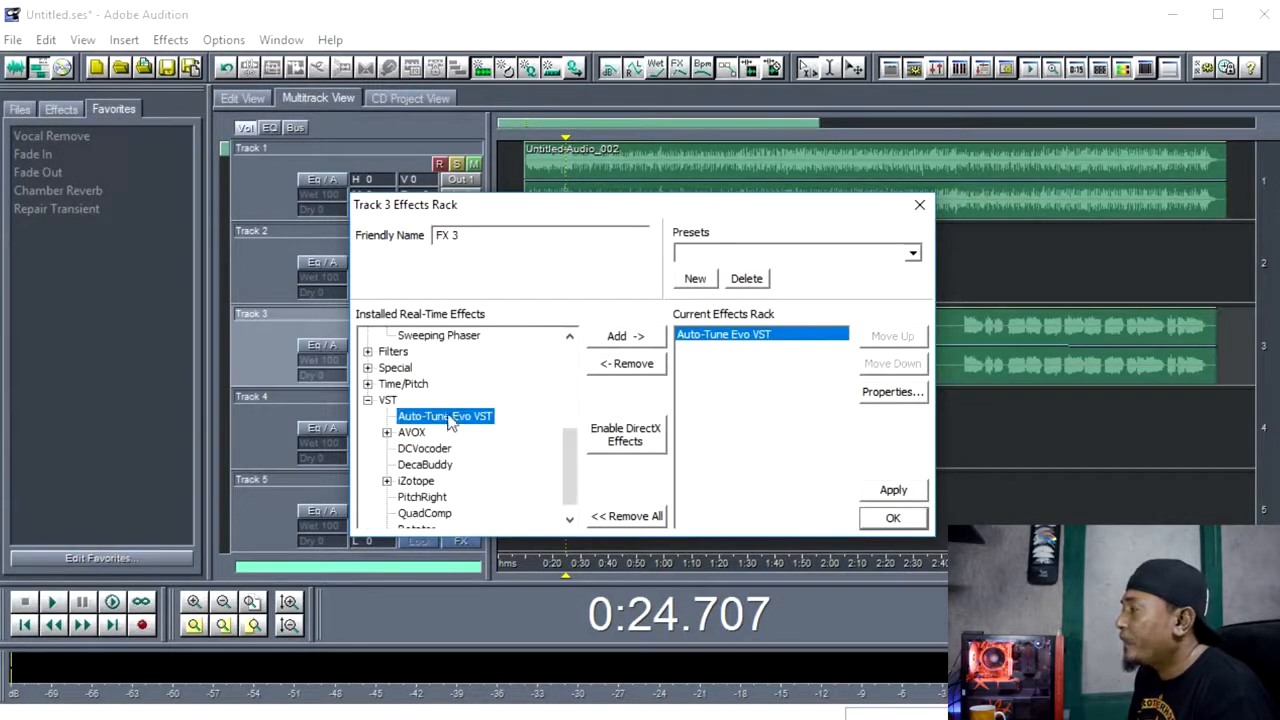
scroll(448, 422, "up", 2)
left_click(452, 416)
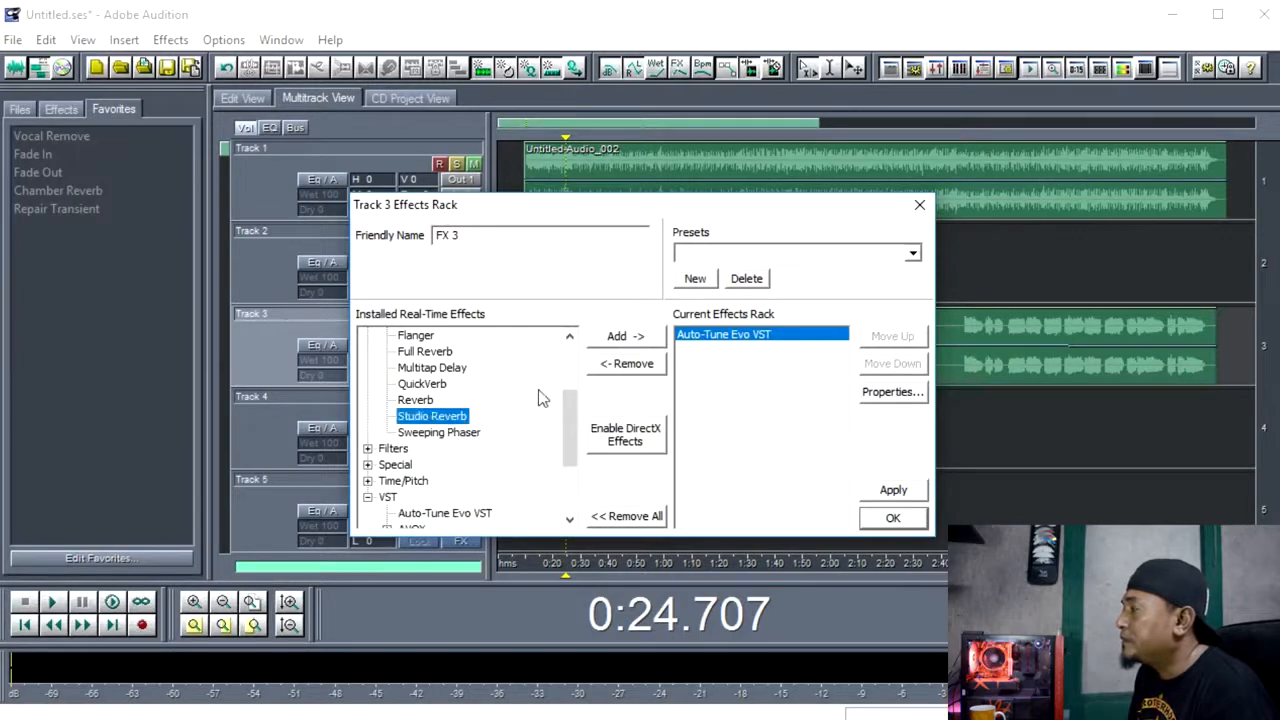
left_click(620, 341)
Open the Studio Reverb properties and choose the Vocal Reverb (large) preset.
left_click(722, 348)
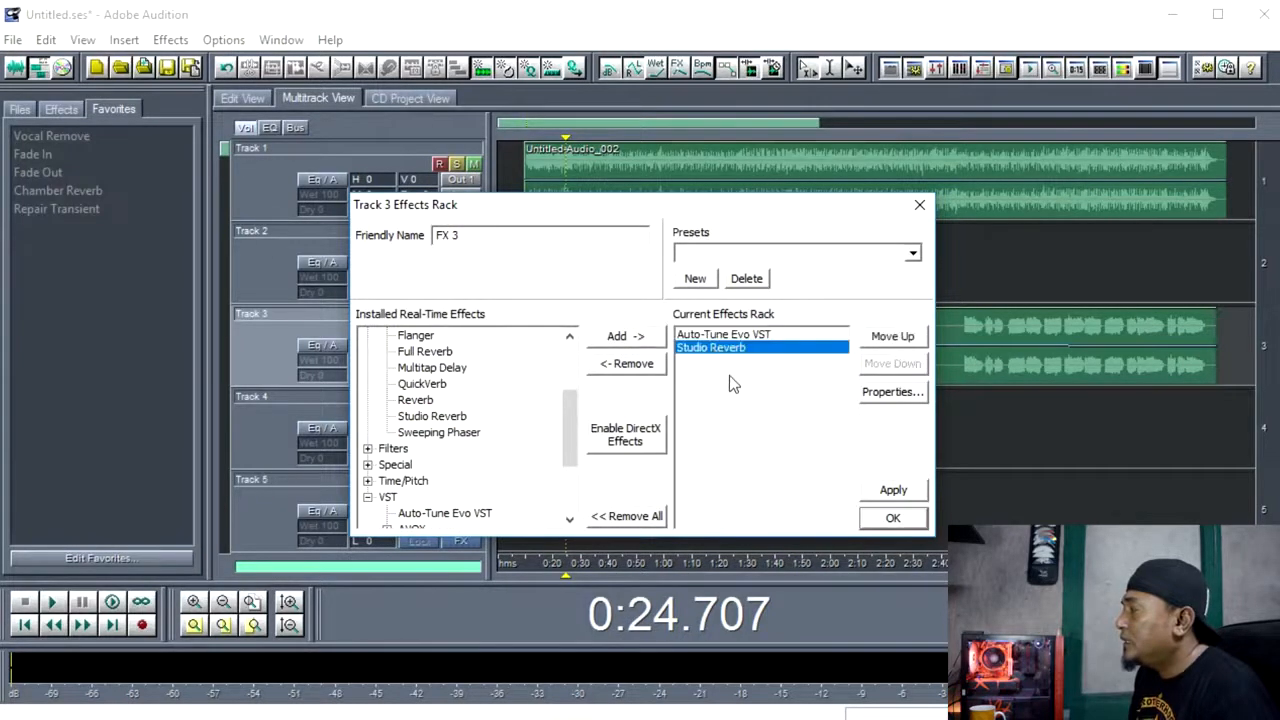
left_click(892, 392)
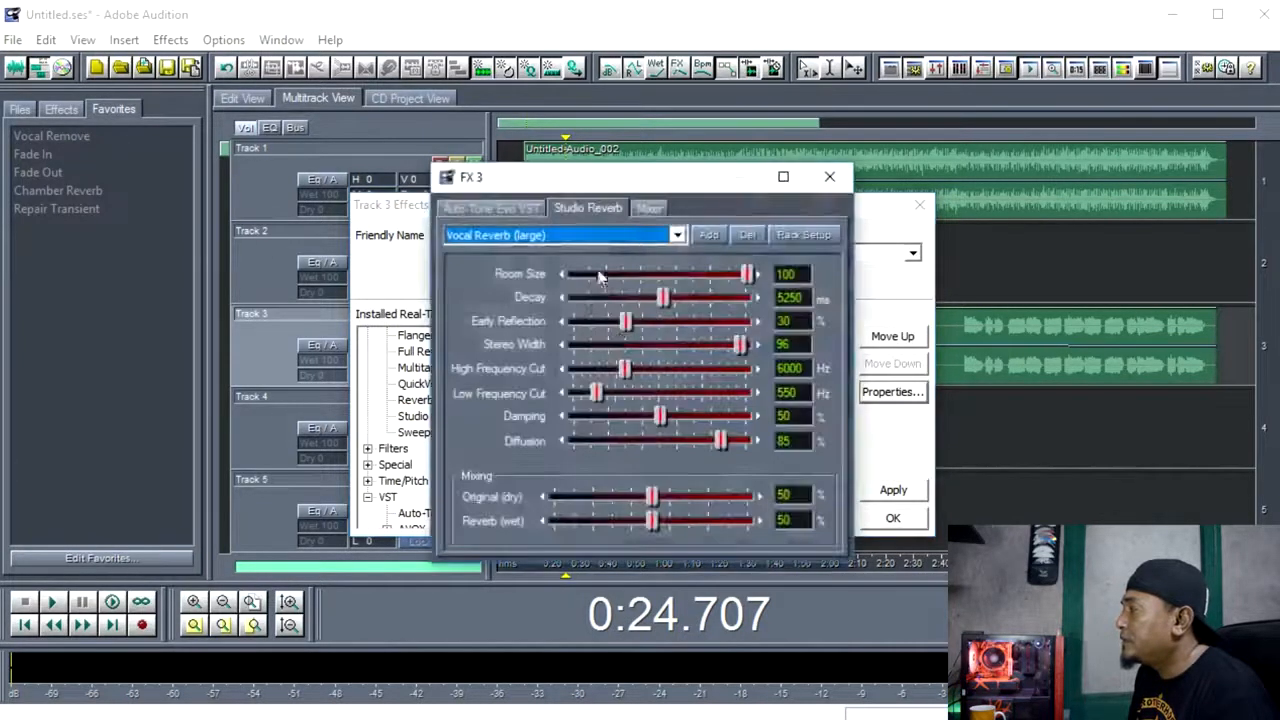
left_click(608, 240)
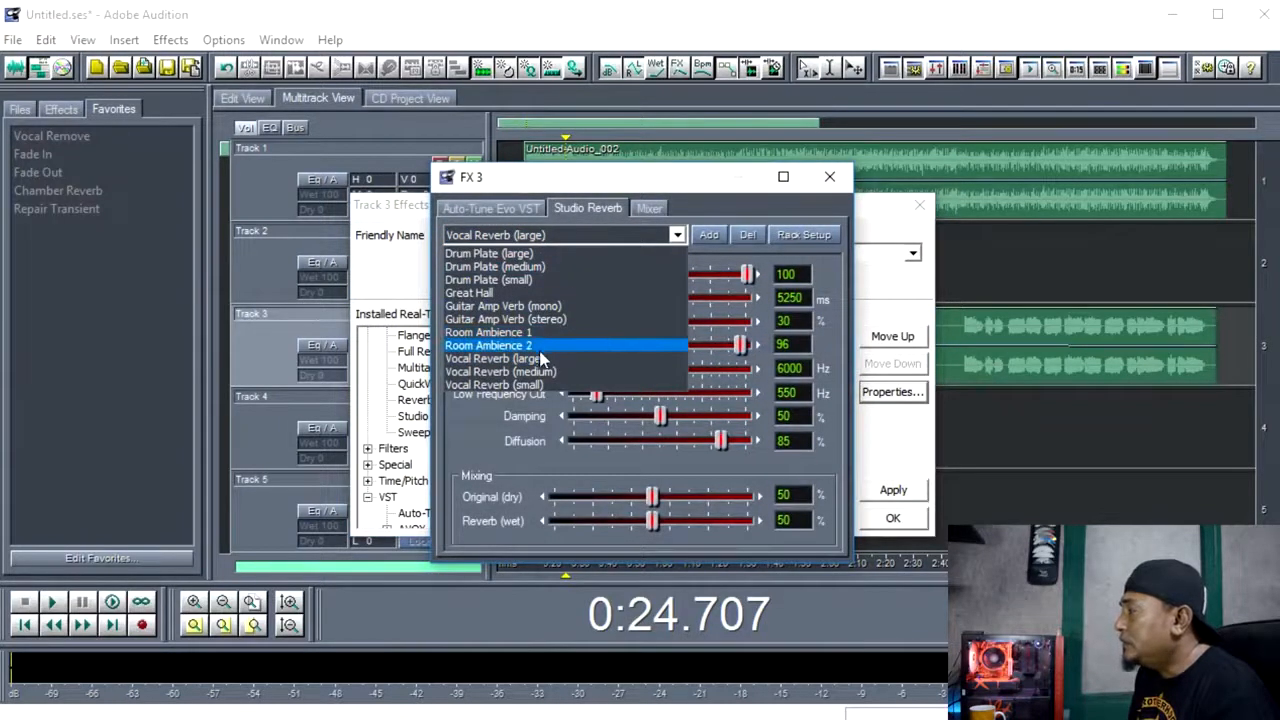
left_click(541, 359)
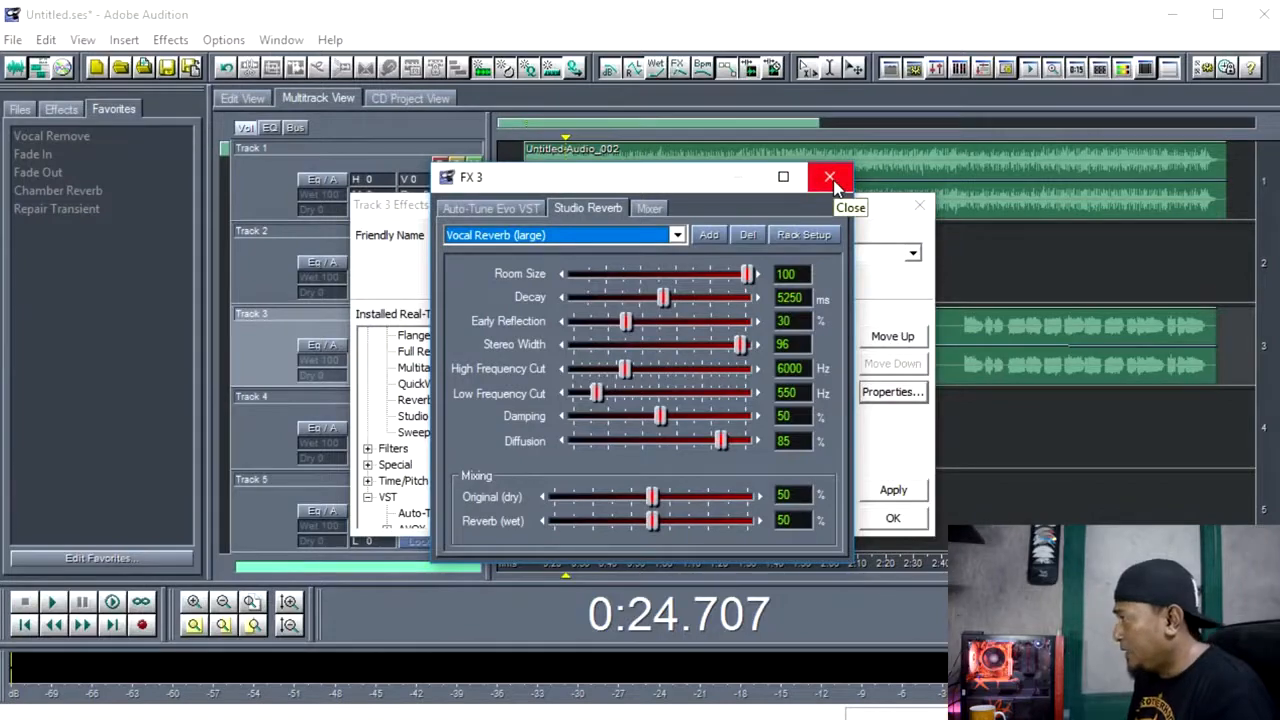
Set the Auto-Tune Evo key to Ab and its scale to Major.
left_click(535, 207)
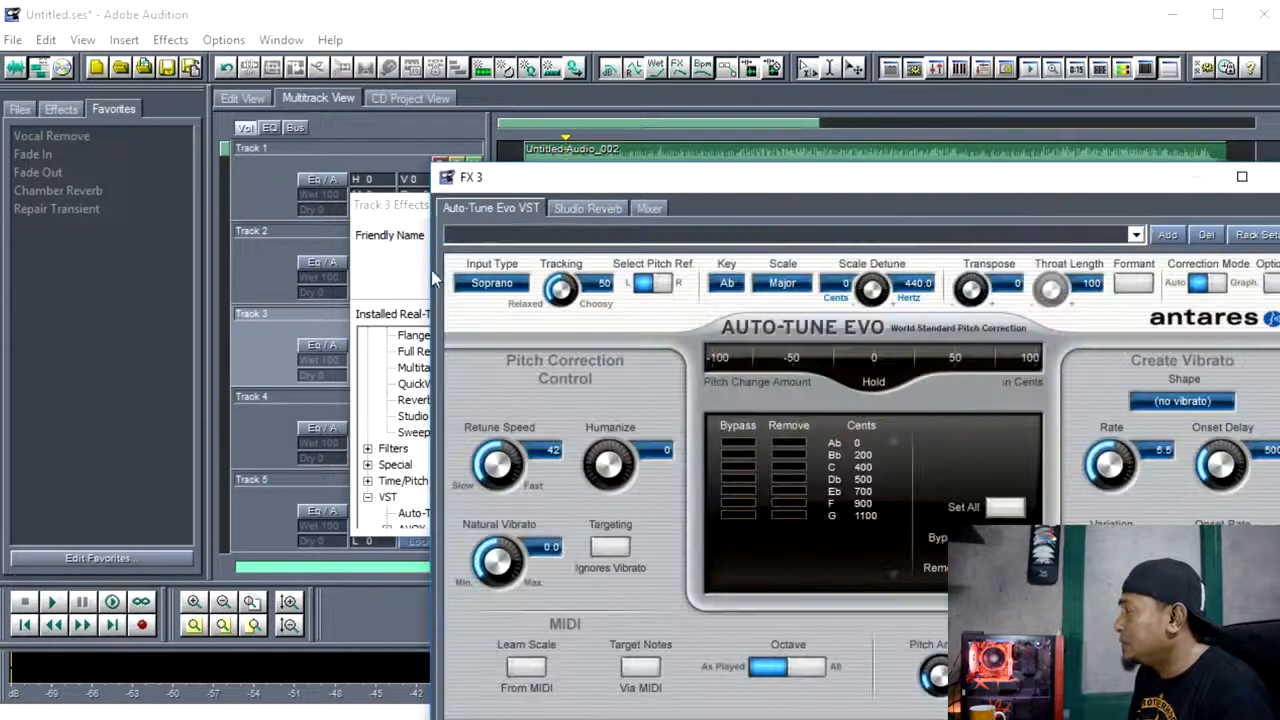
left_click_drag(632, 183, 188, 116)
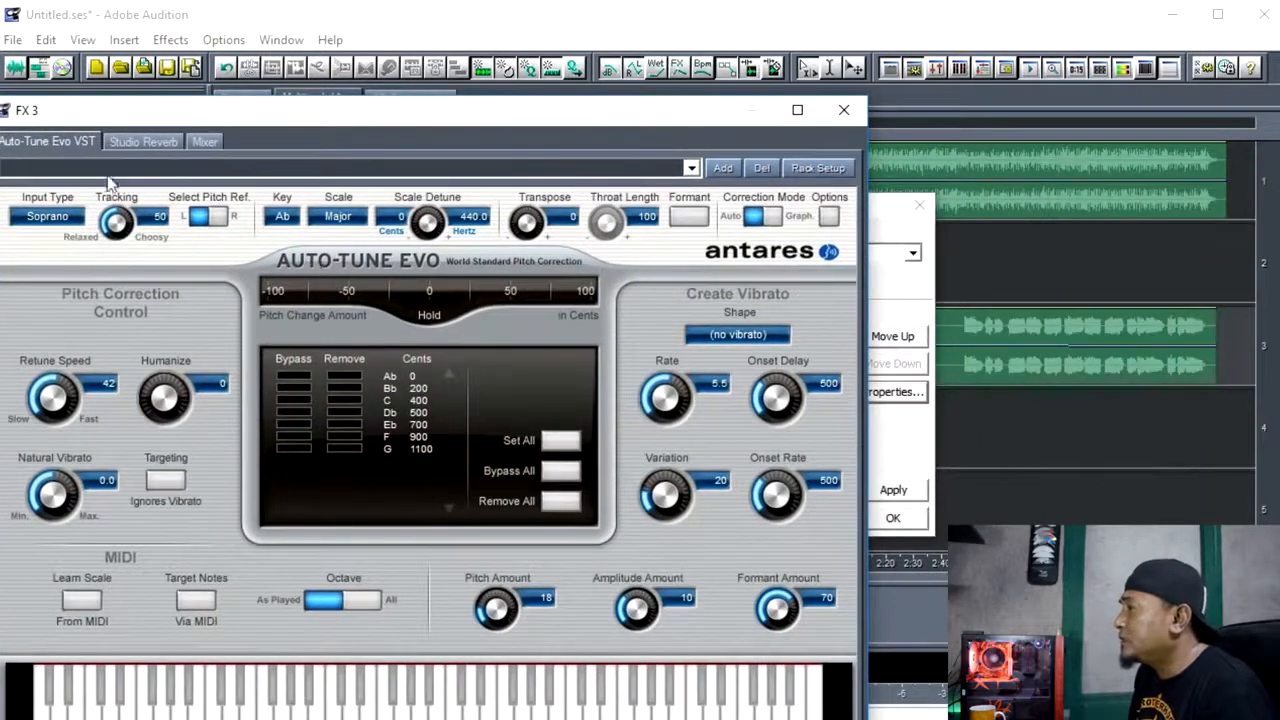
left_click(282, 216)
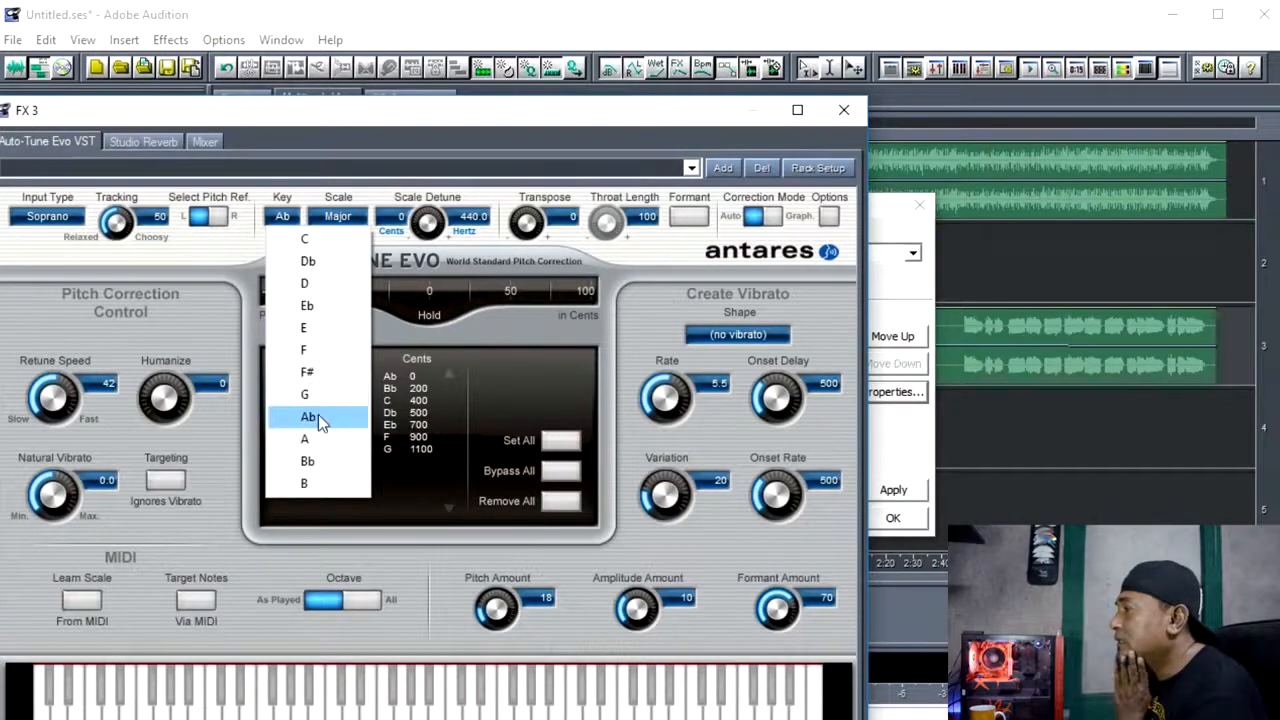
left_click(318, 414)
left_click(350, 227)
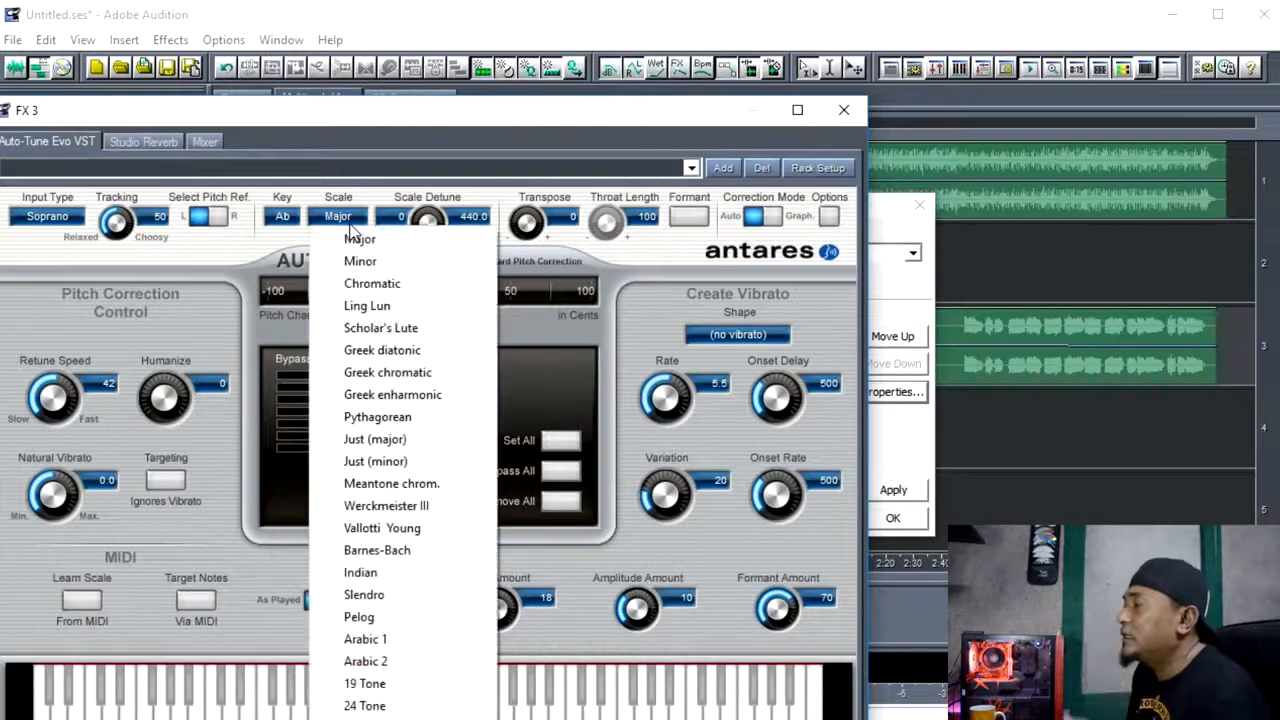
left_click(362, 239)
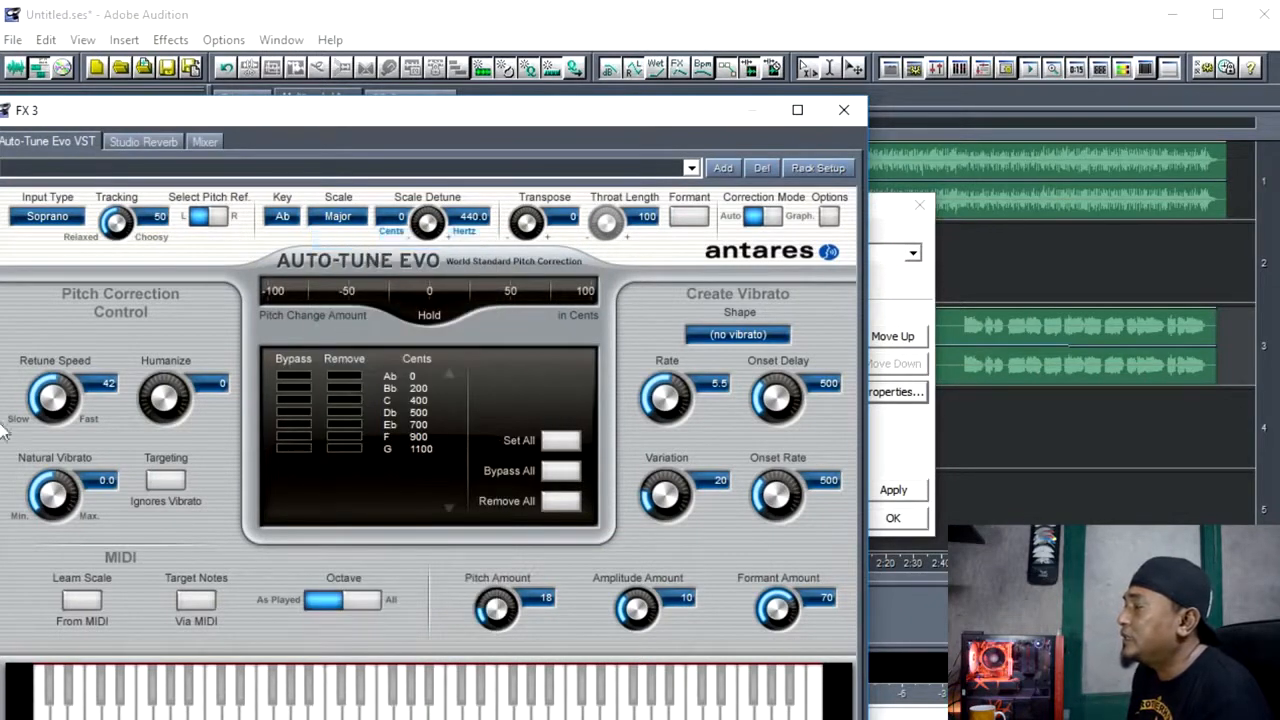
Set the Auto-Tune Evo retune speed to 24 and close the effect properties window.
left_click_drag(55, 398, 32, 297)
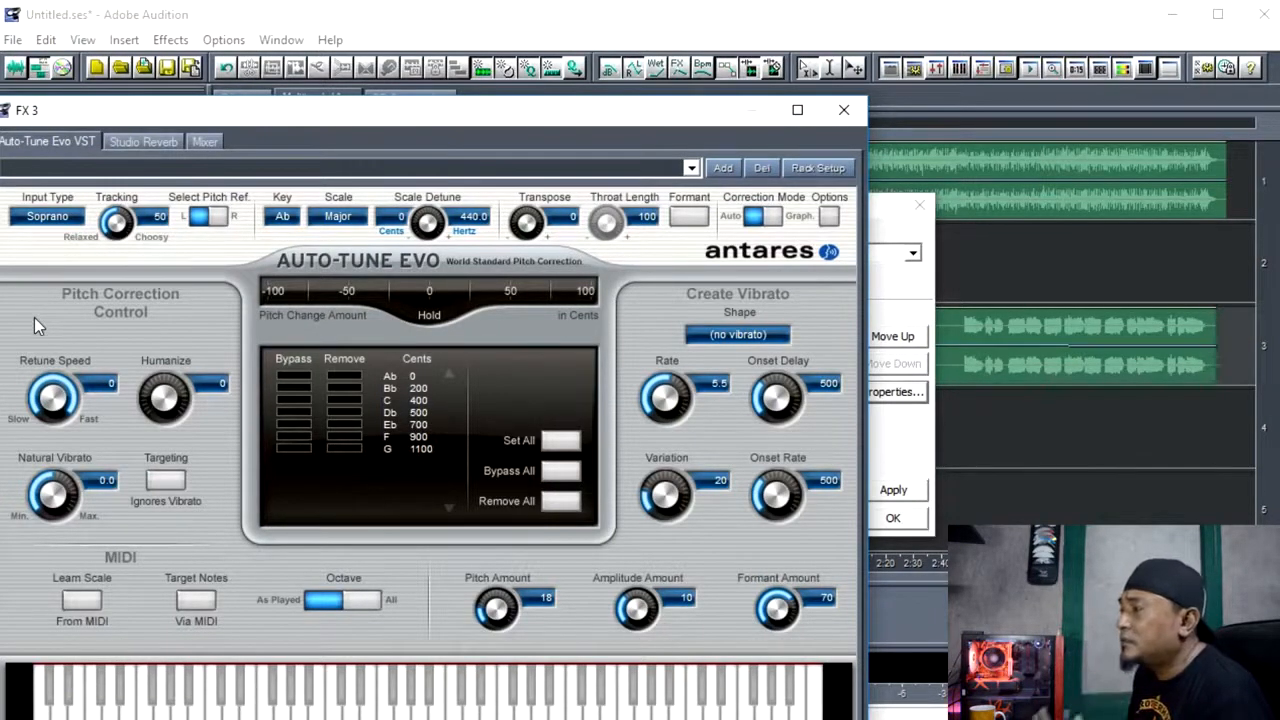
left_click_drag(57, 420, 61, 491)
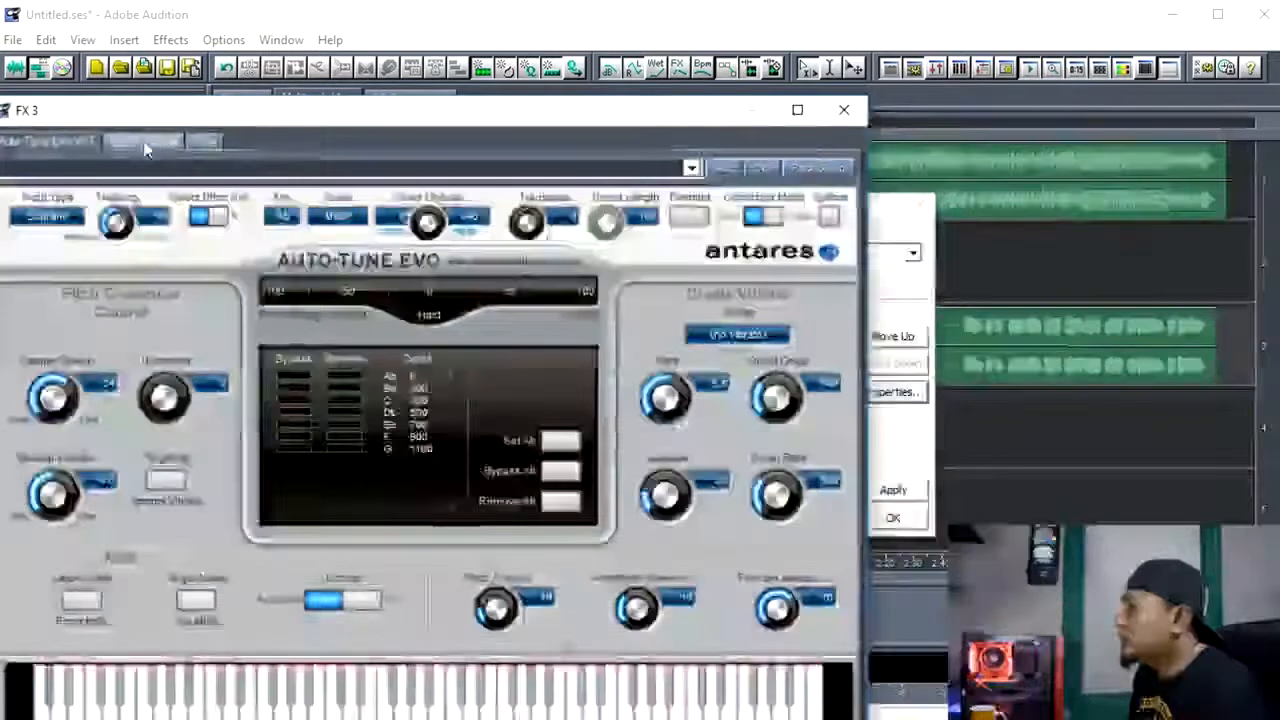
left_click(143, 141)
left_click(389, 109)
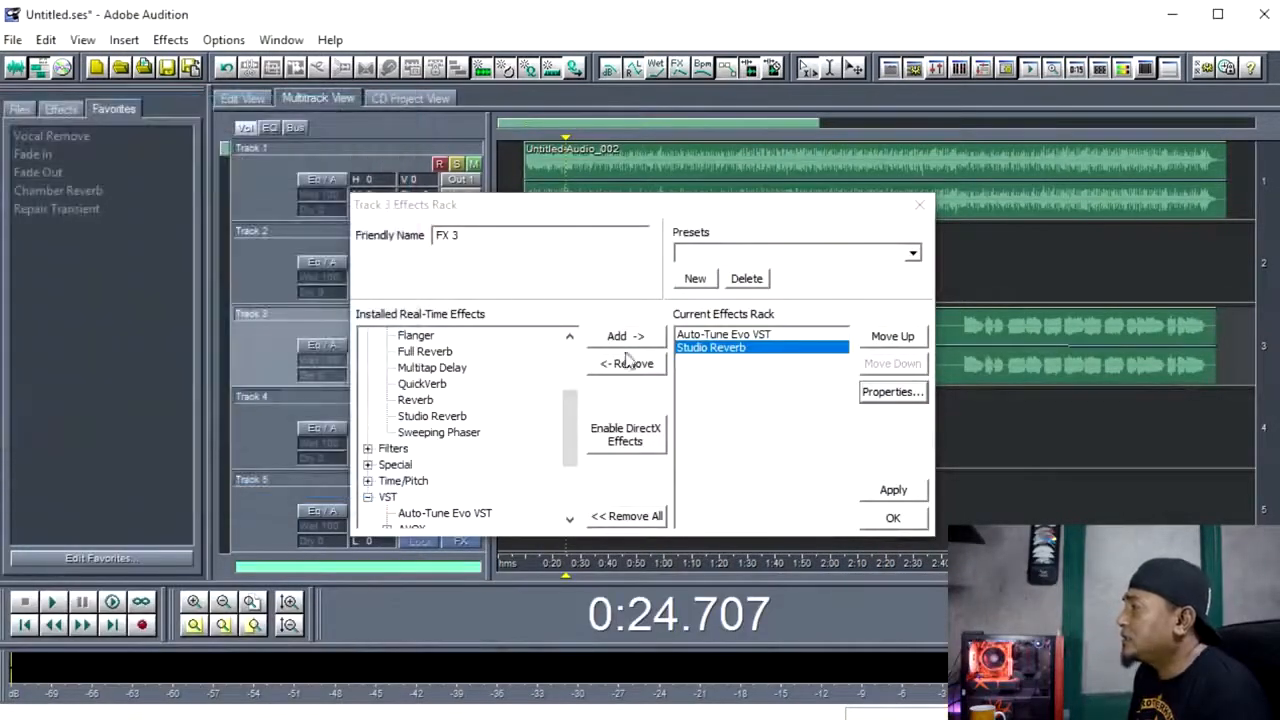
left_click(735, 346)
left_click(727, 336)
left_click(717, 351)
left_click(714, 337)
left_click(716, 347)
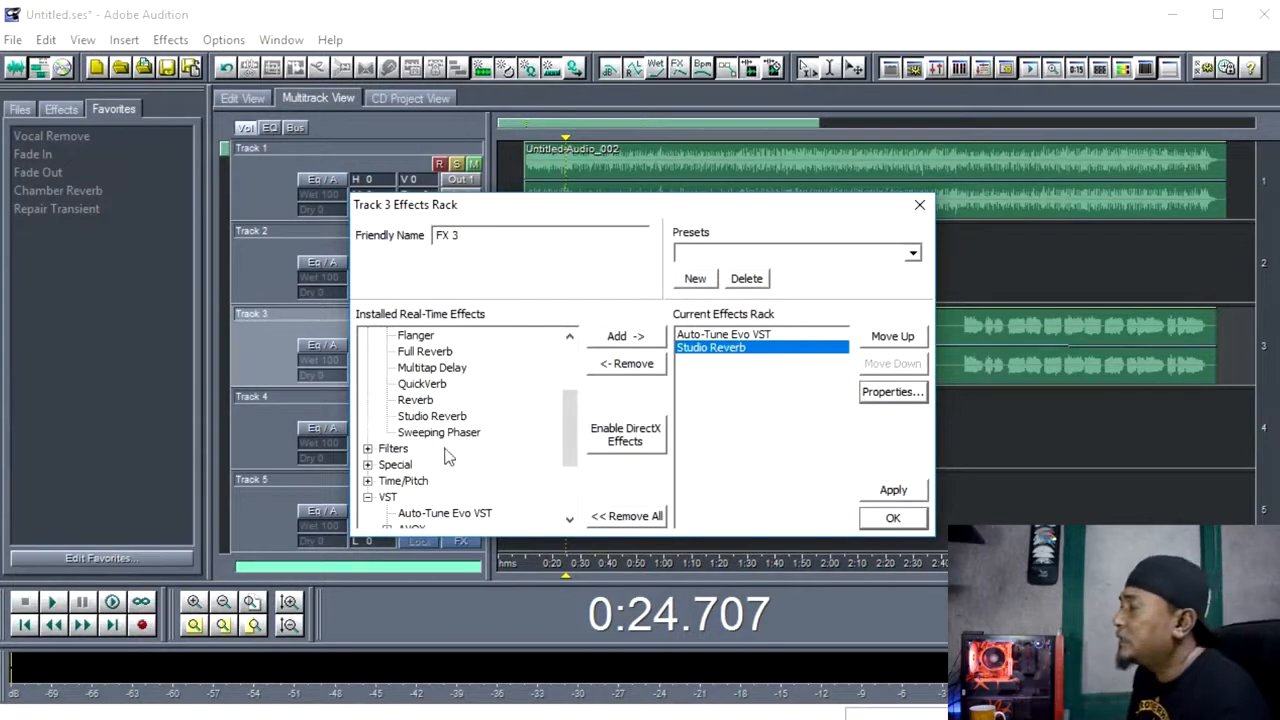
Add the Graphic Equalizer filter to Track 3's effects rack.
scroll(440, 450, "down", 2)
scroll(372, 403, "up", 5)
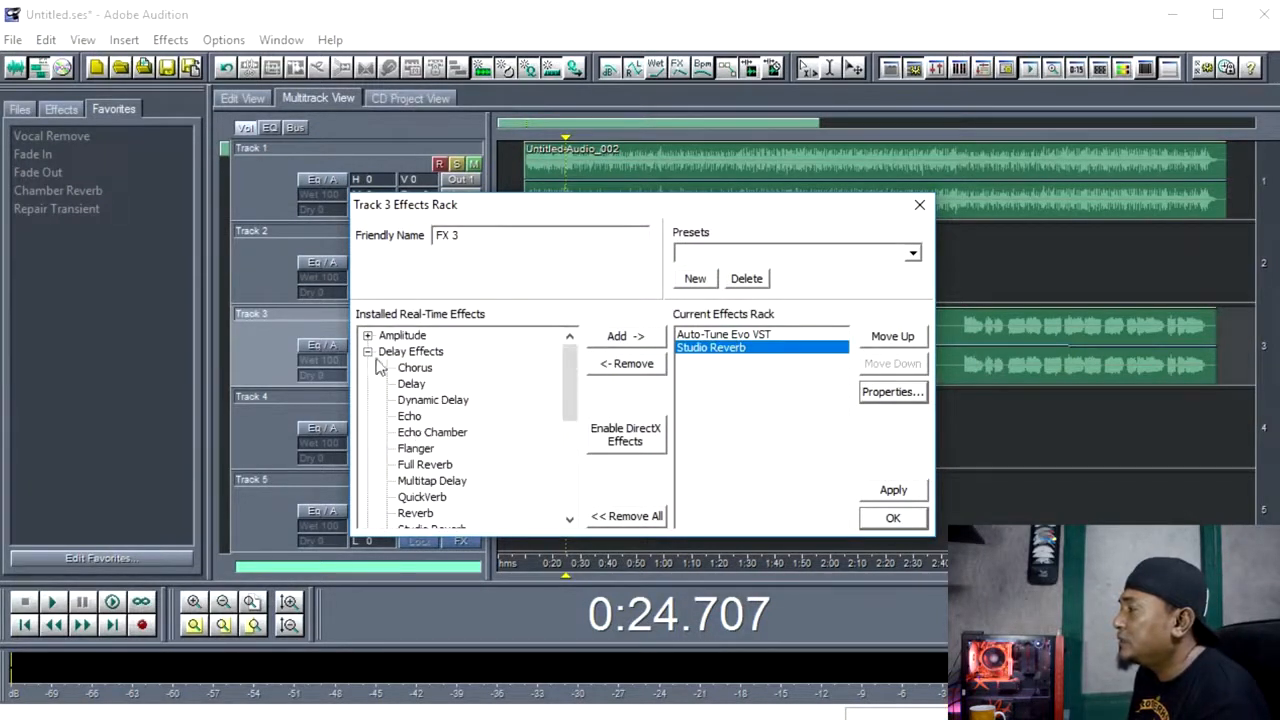
left_click(368, 352)
left_click(368, 368)
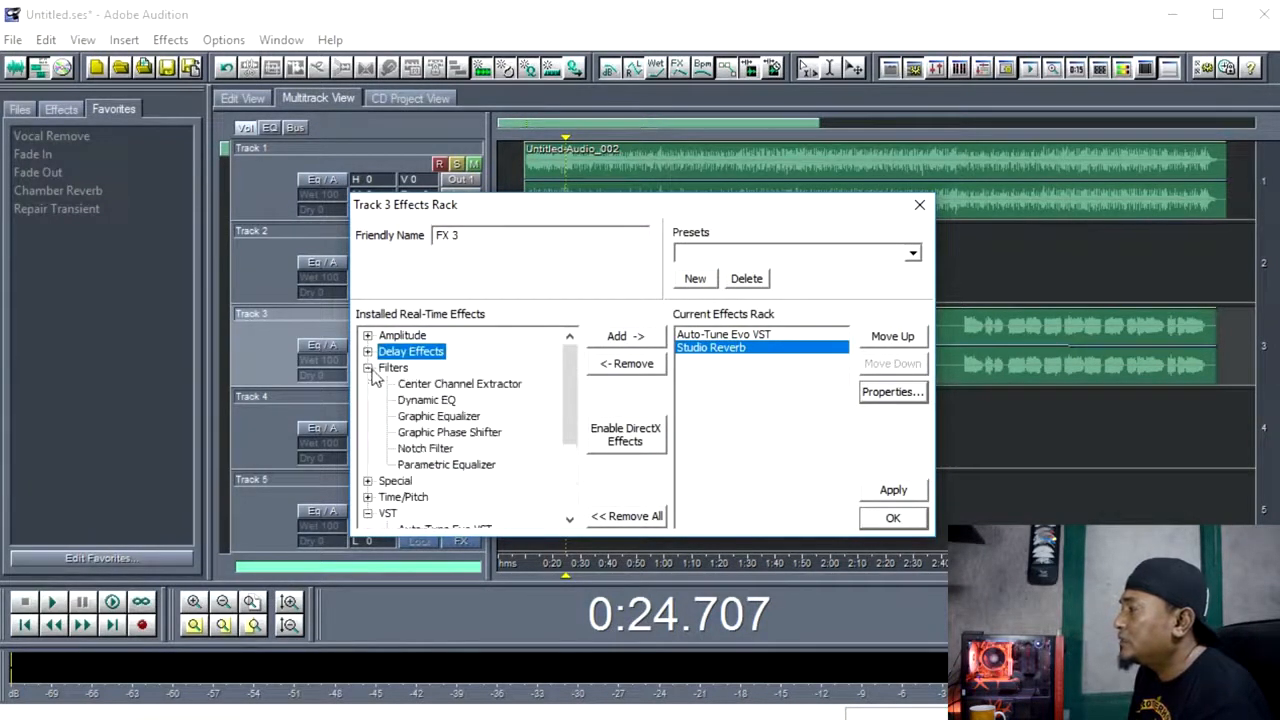
left_click(438, 418)
left_click(614, 340)
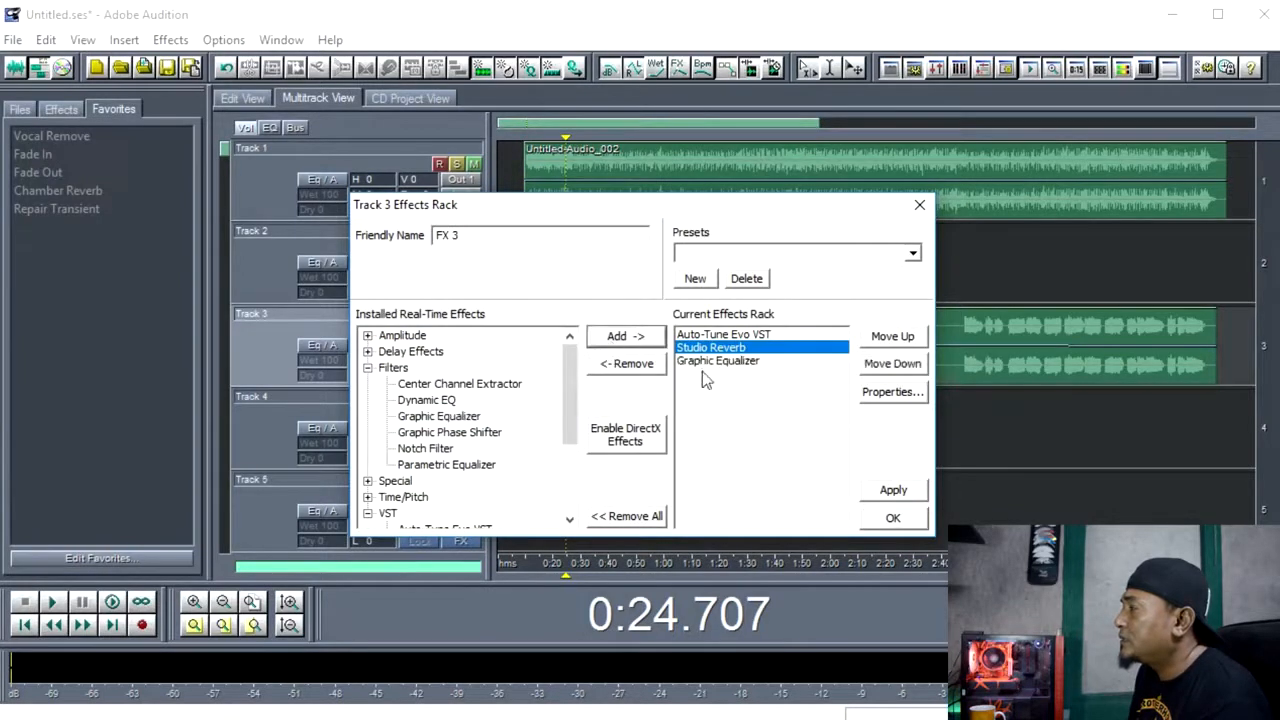
left_click(737, 361)
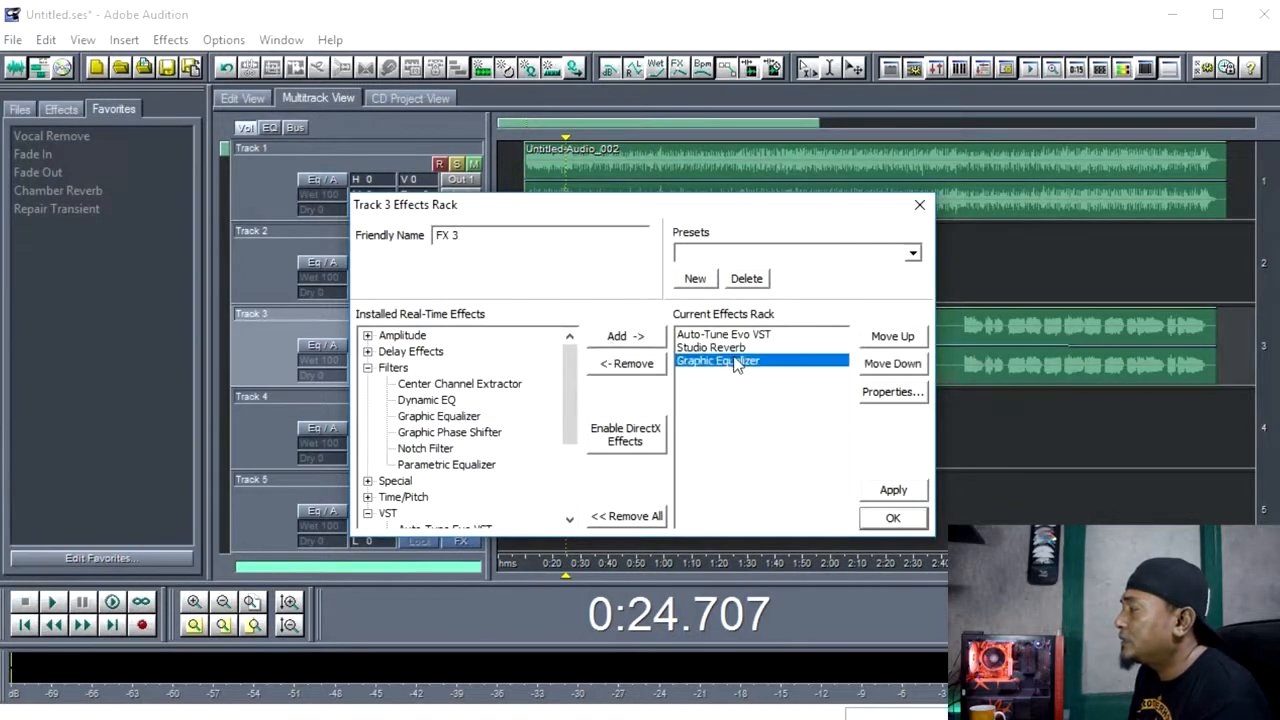
Move the Graphic Equalizer to the first position in Track 3's effects rack, ahead of Auto-Tune Evo VST.
left_click(700, 350)
left_click(700, 365)
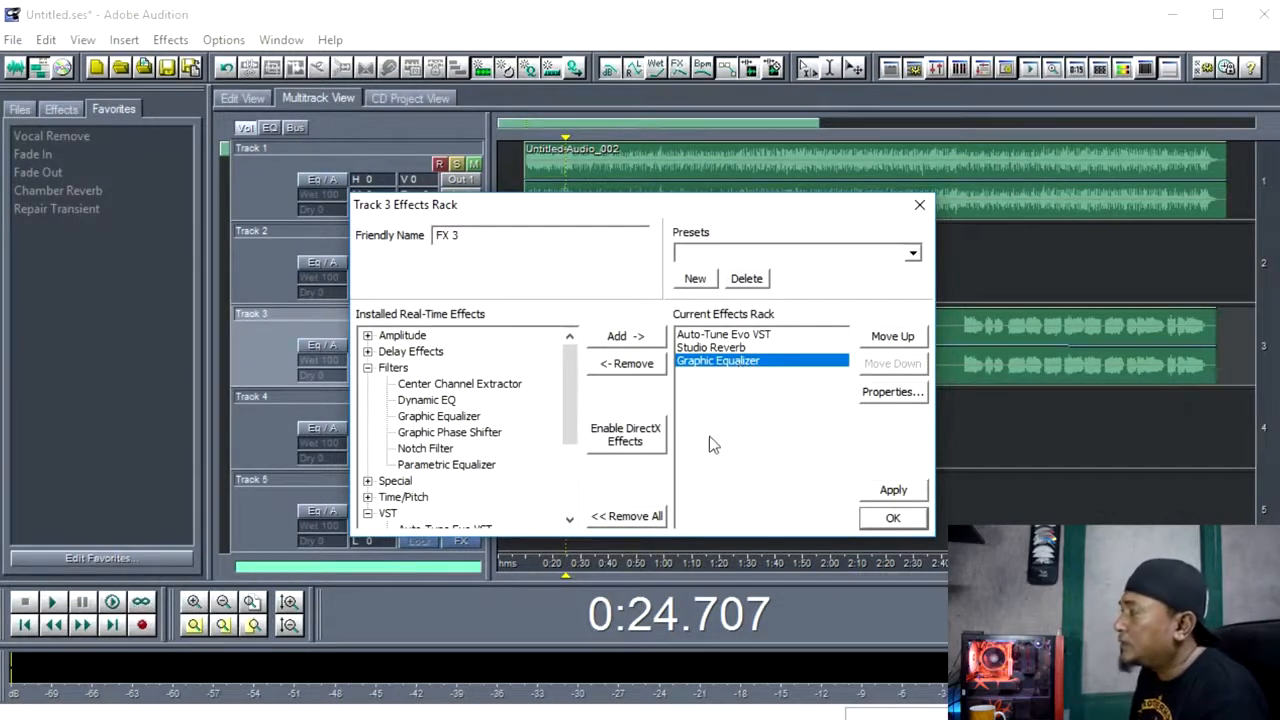
left_click(893, 337)
left_click(893, 337)
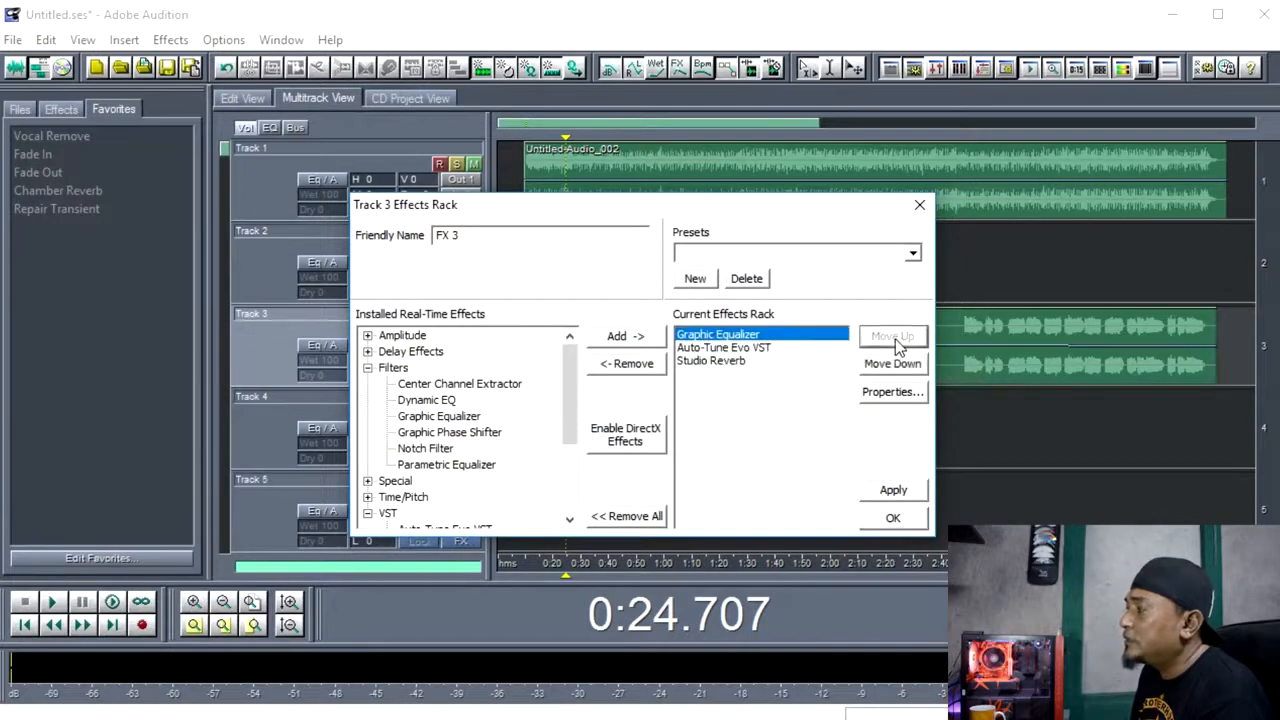
left_click(735, 347)
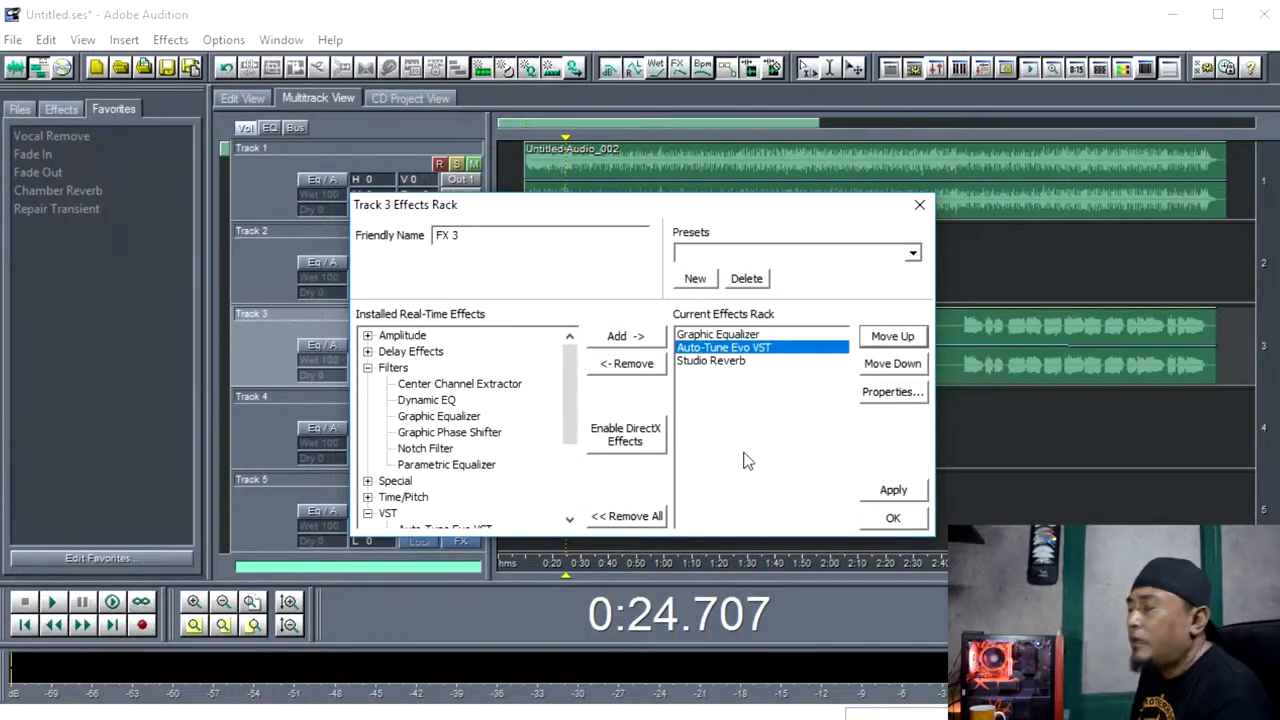
In the 30-band Graphic Equalizer, shape the 40–80 Hz bands to about -9 to -11 dB and set 31 Hz down to -2.35 dB.
left_click(712, 336)
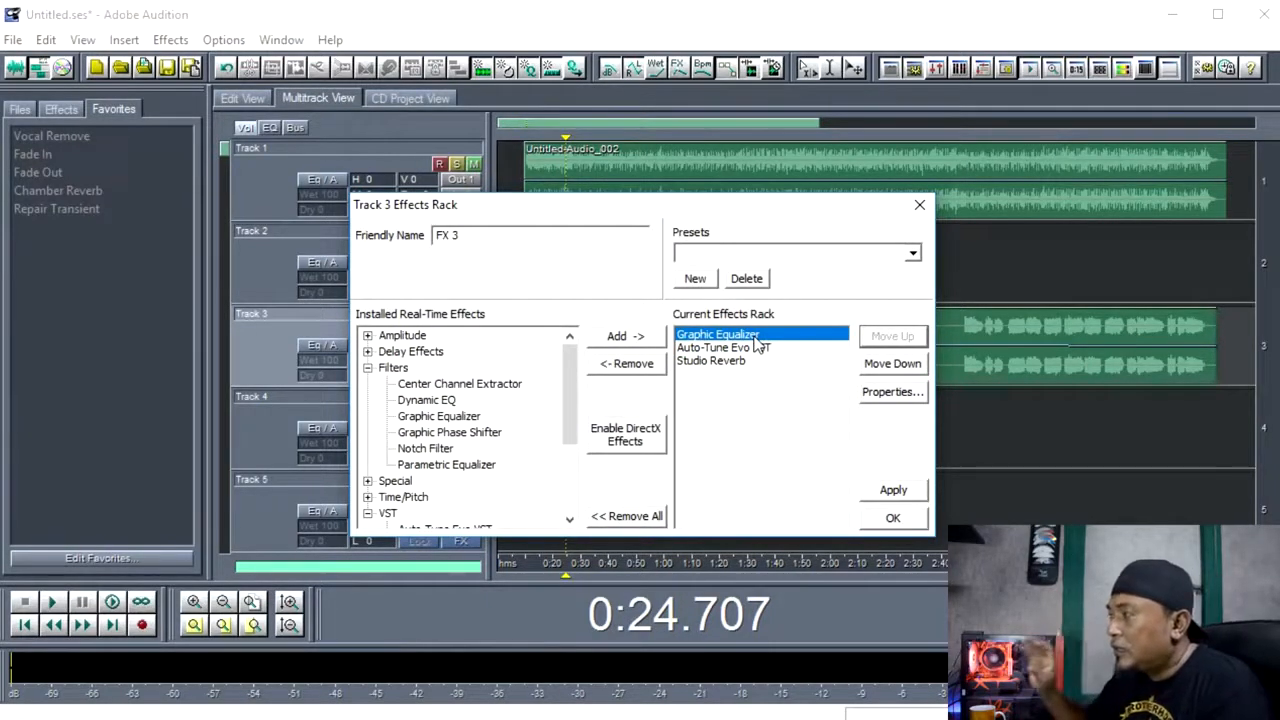
left_click(888, 392)
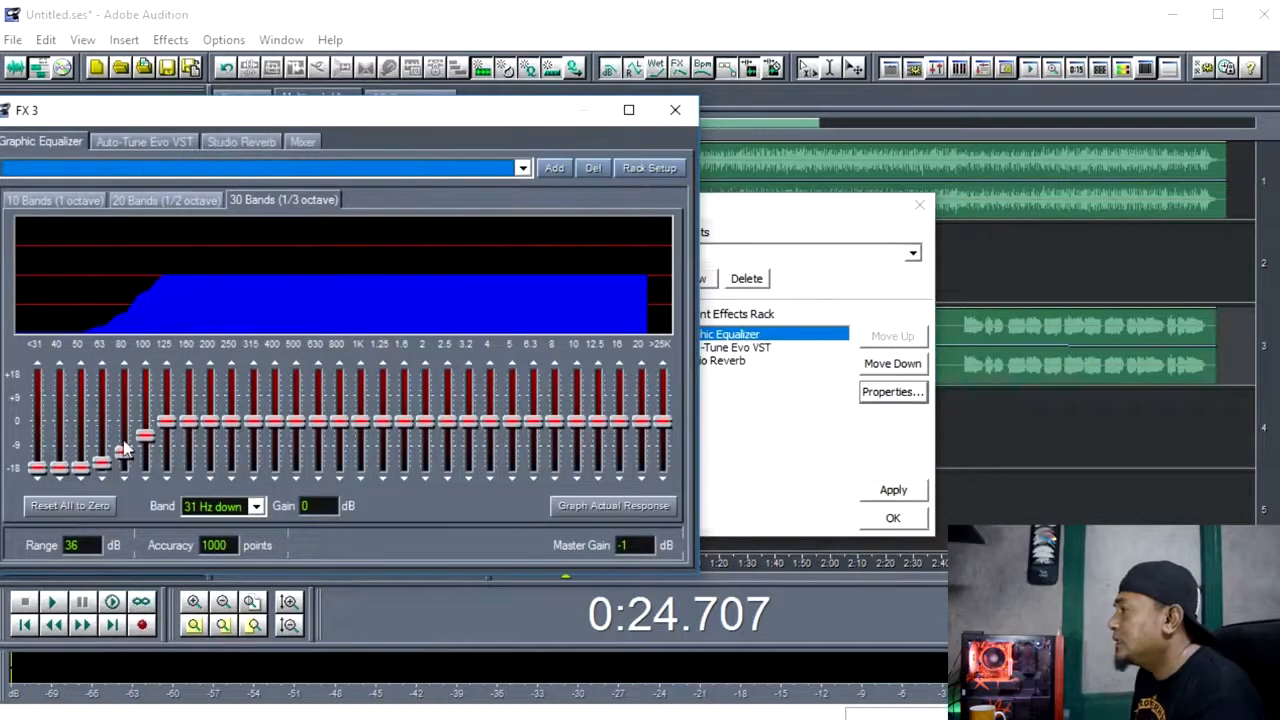
mouse_move(124, 453)
left_mouse_down()
mouse_move(60, 458)
mouse_move(62, 447)
left_mouse_up()
left_click_drag(37, 472, 36, 427)
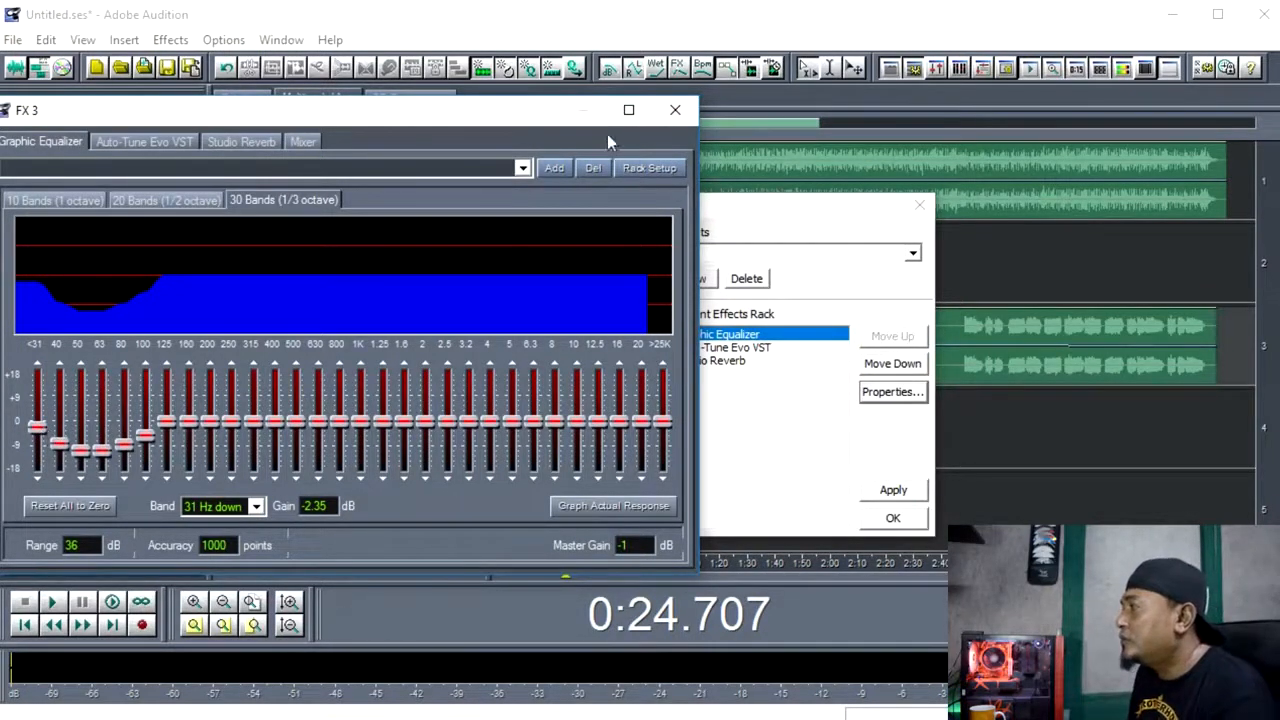
left_click(675, 112)
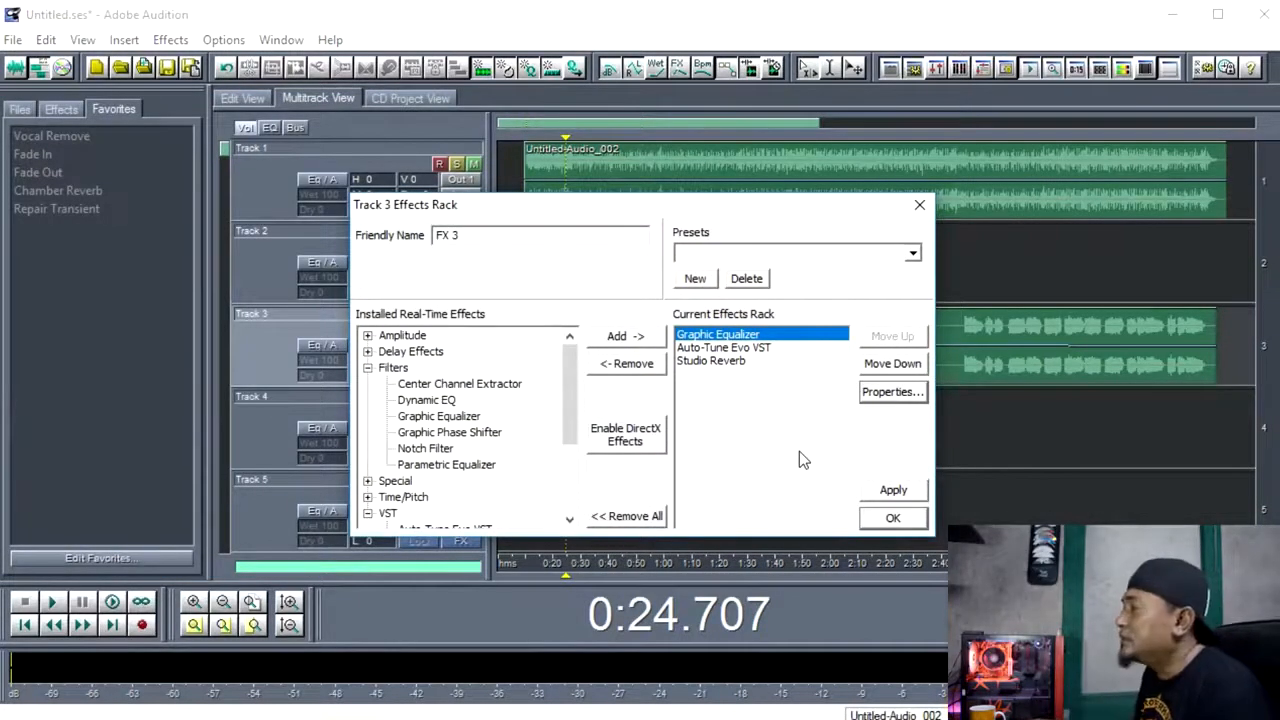
left_click(745, 348)
left_click(733, 362)
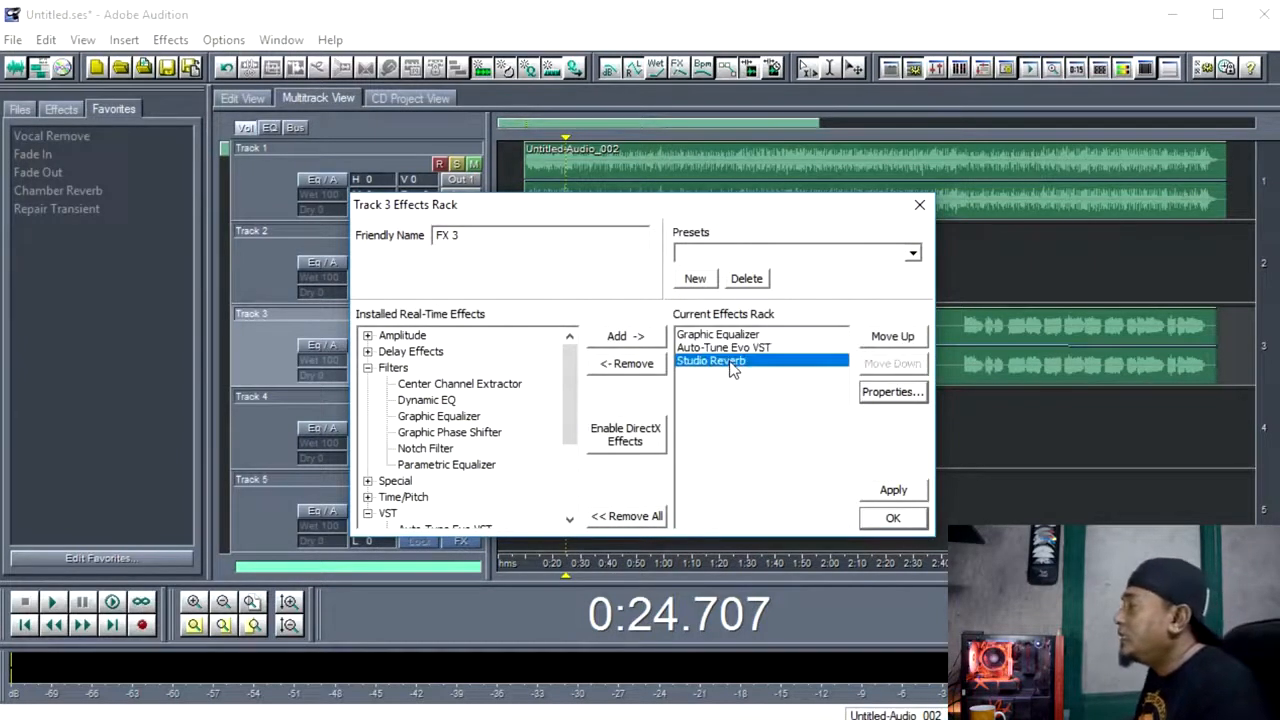
left_click(734, 349)
left_click(726, 336)
left_click(733, 362)
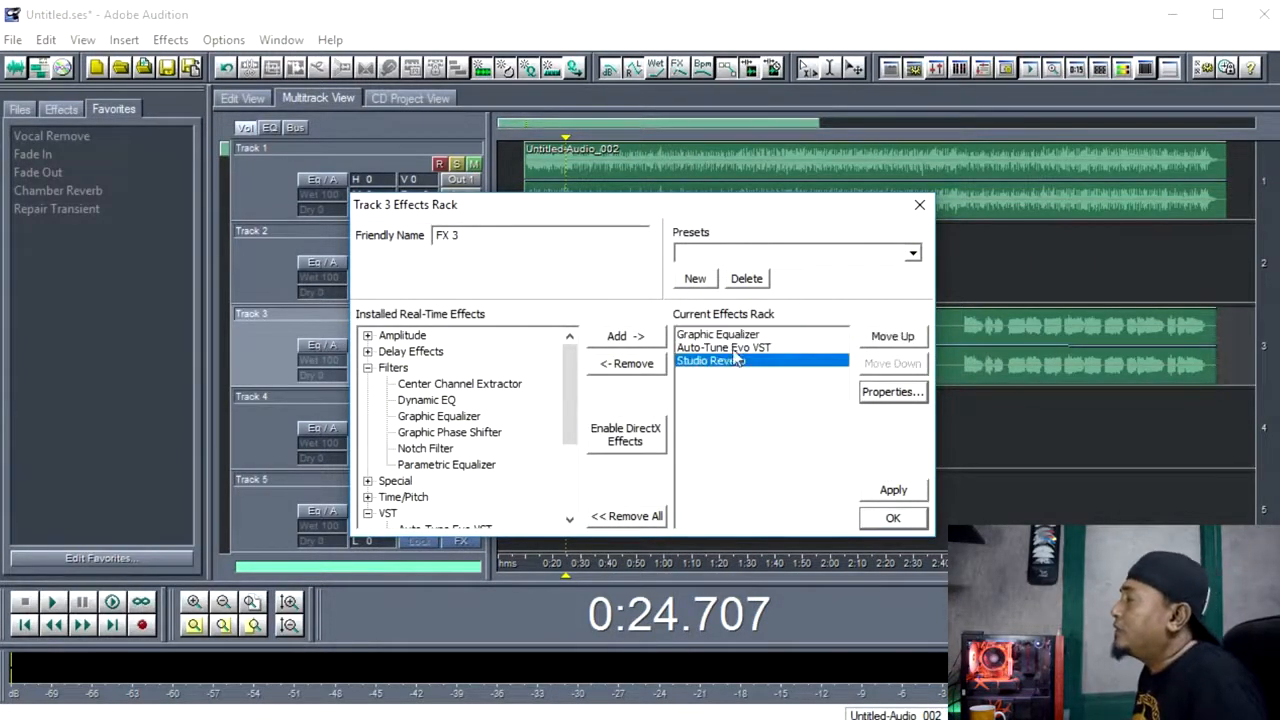
left_click(730, 336)
left_click(738, 348)
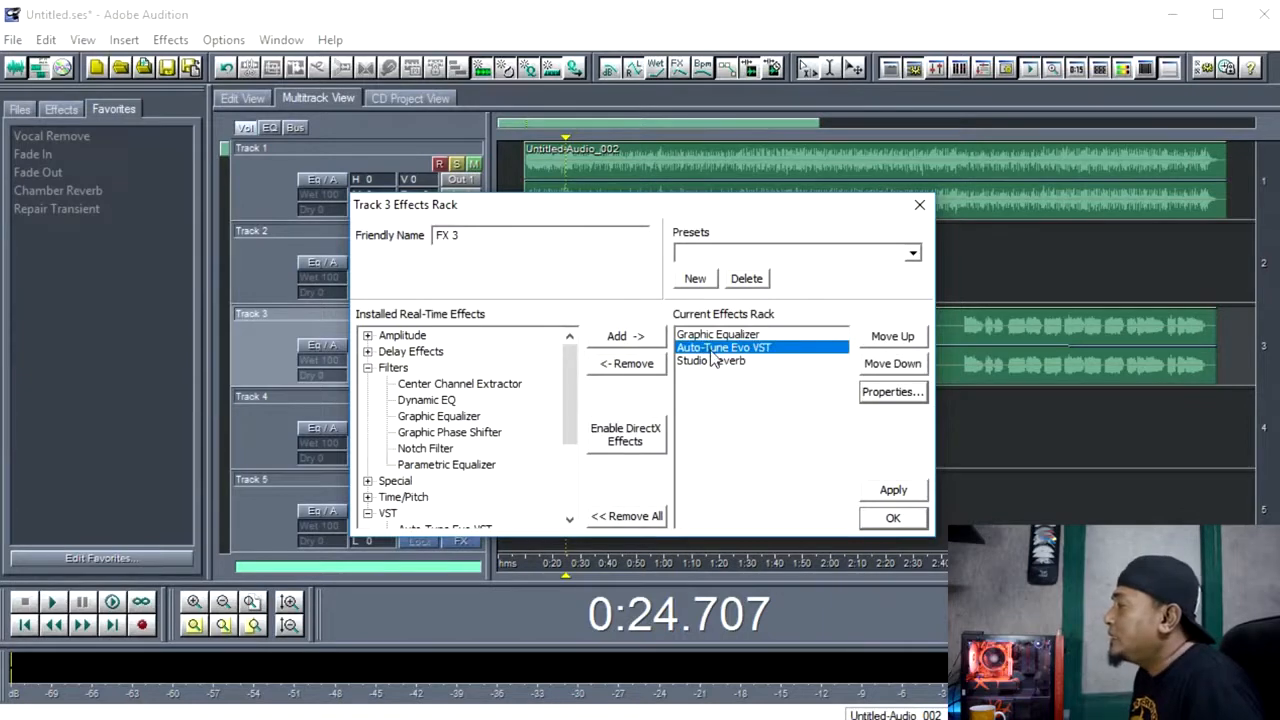
Add the Graphic Phase Shifter filter to Track 3's effects rack and apply its Mono to Stereo preset.
left_click(447, 437)
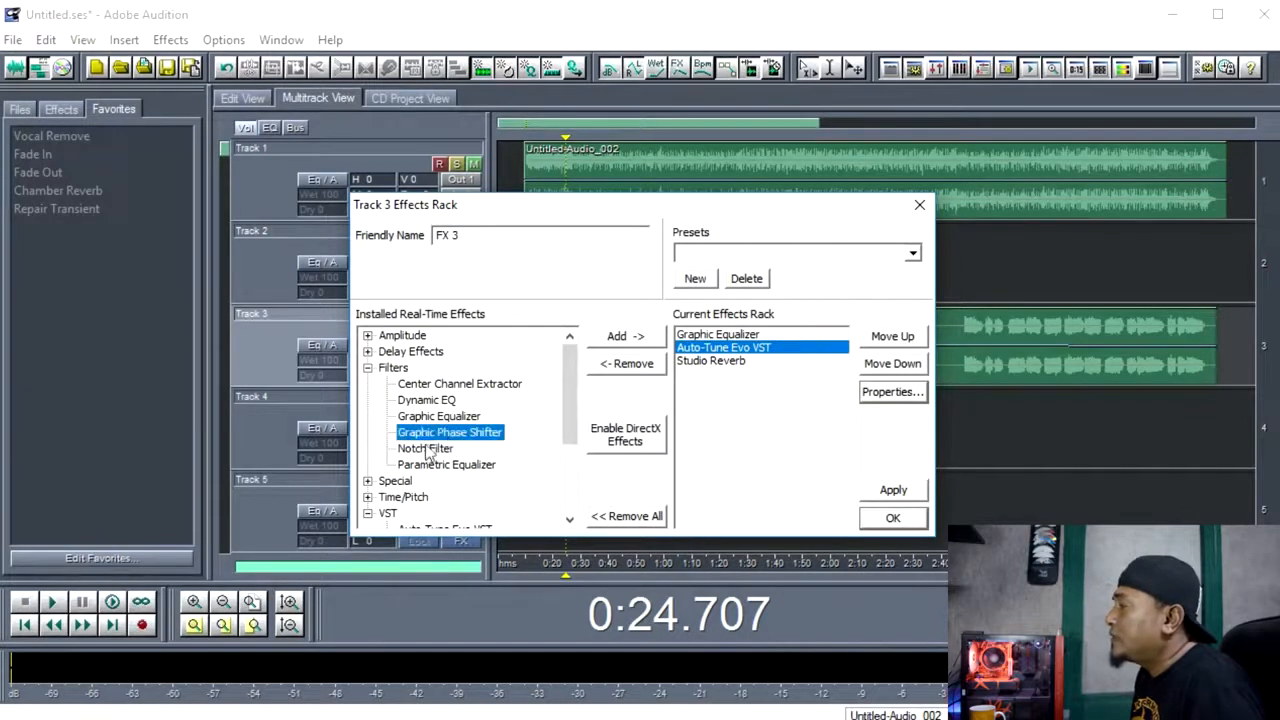
left_click(629, 339)
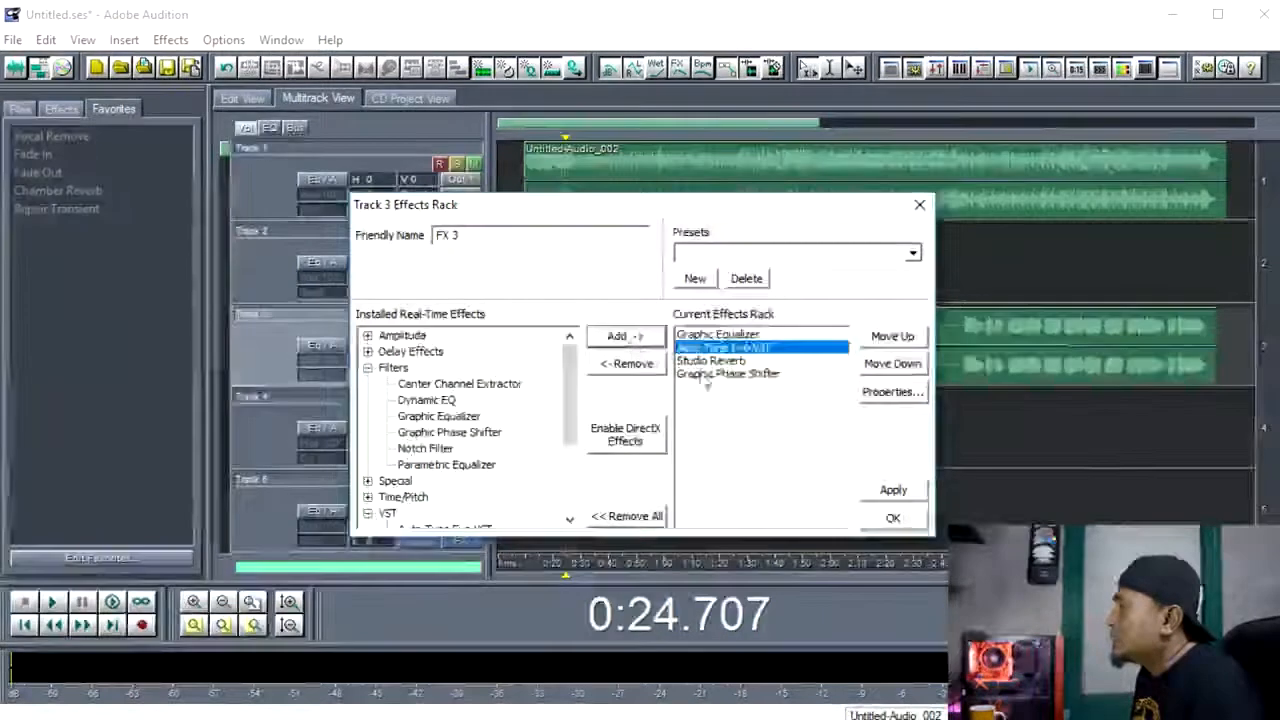
left_click(893, 393)
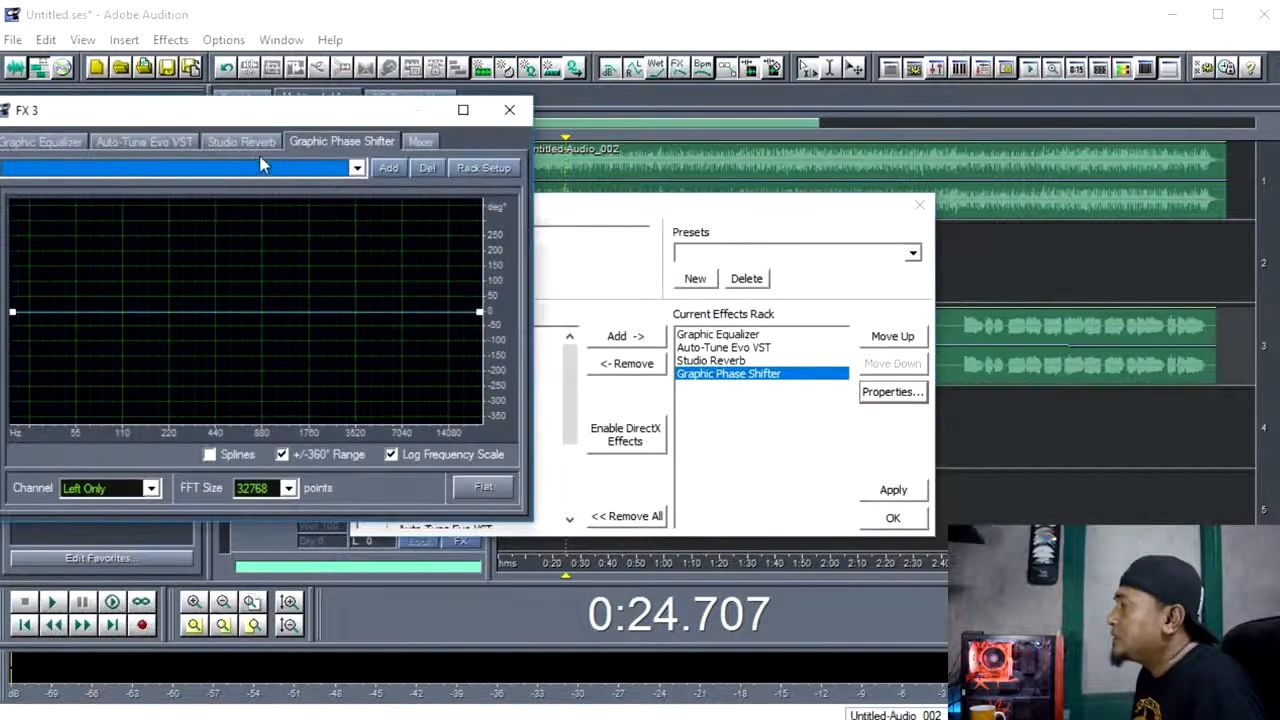
left_click(240, 168)
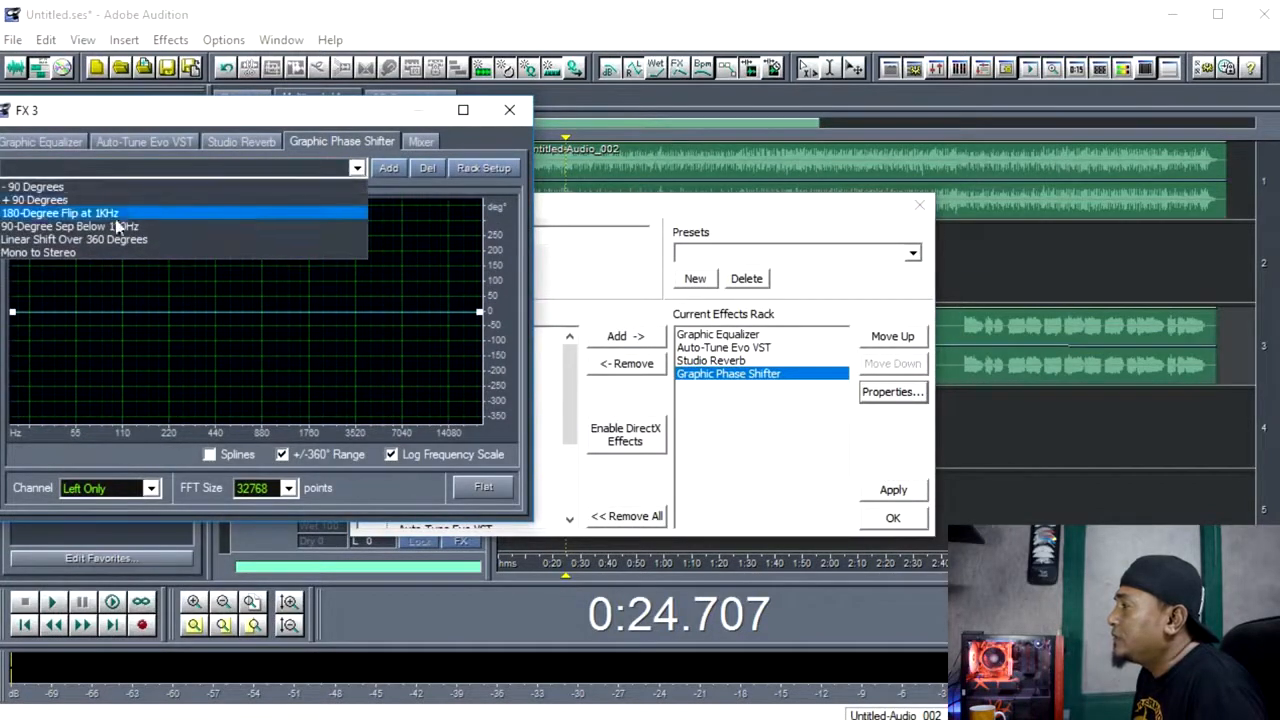
left_click(86, 252)
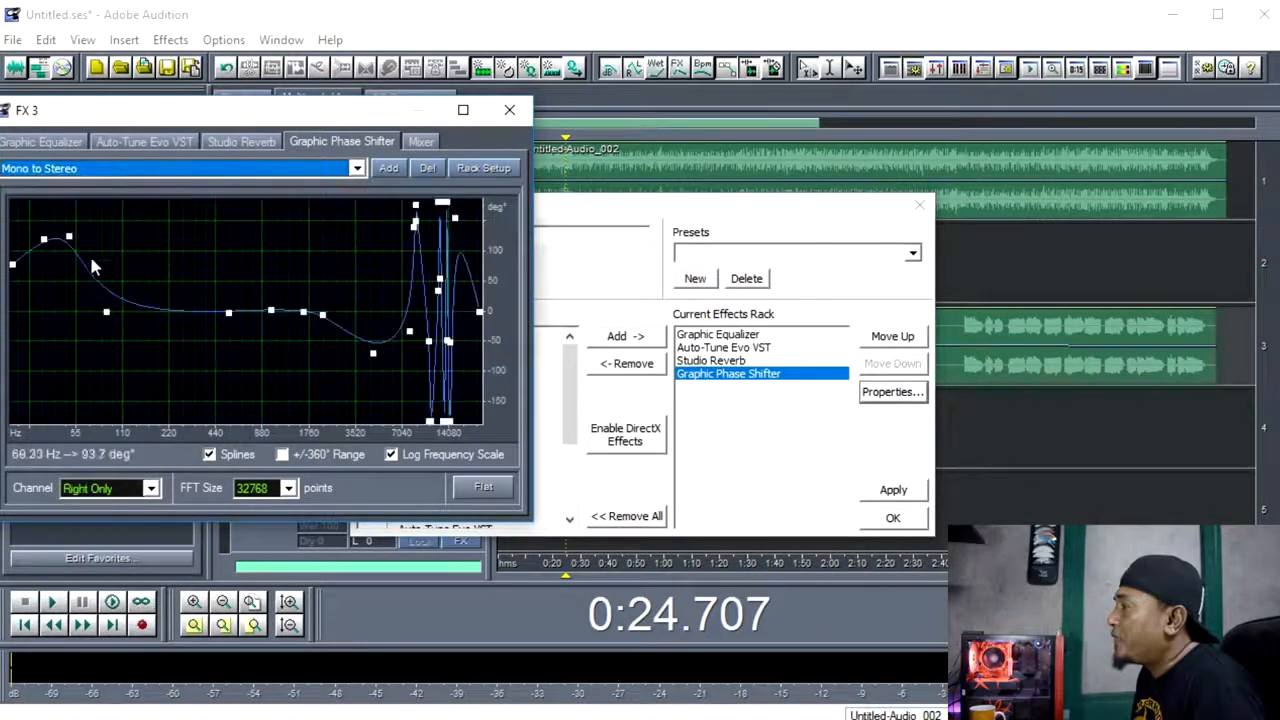
left_click(496, 116)
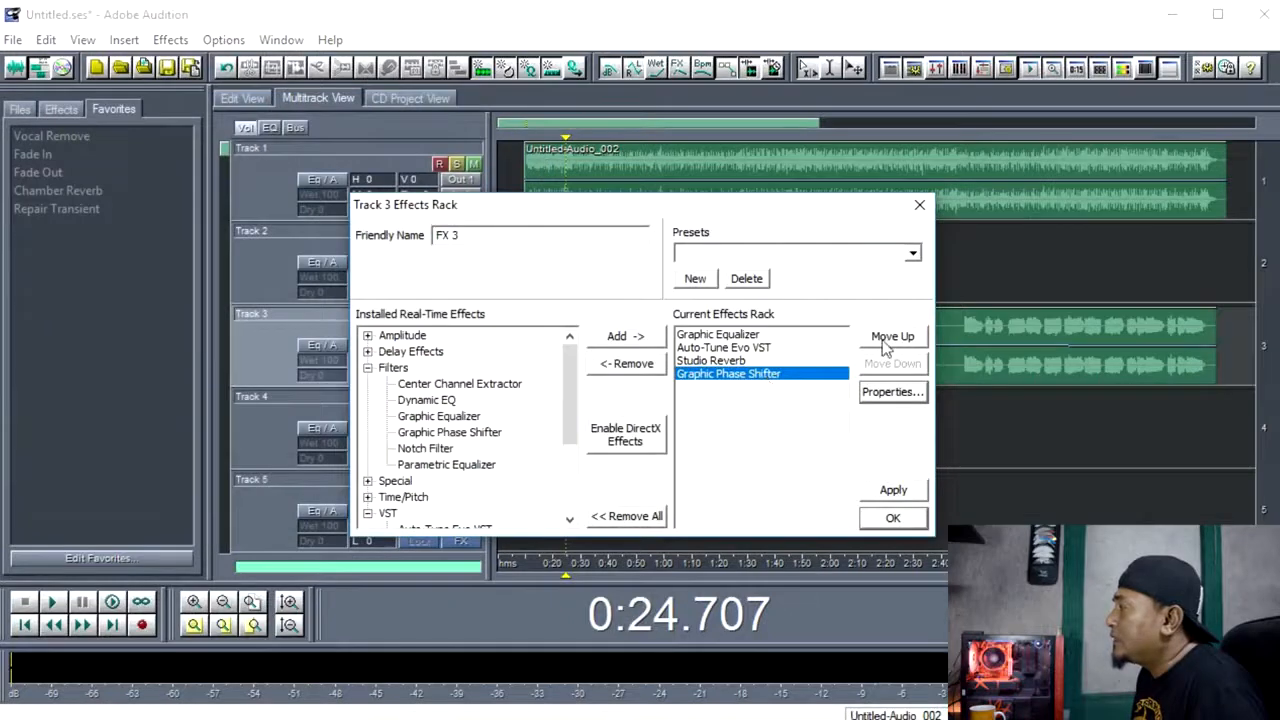
Move the Graphic Phase Shifter above Studio Reverb in Track 3's effects rack.
left_click(886, 340)
left_click(707, 362)
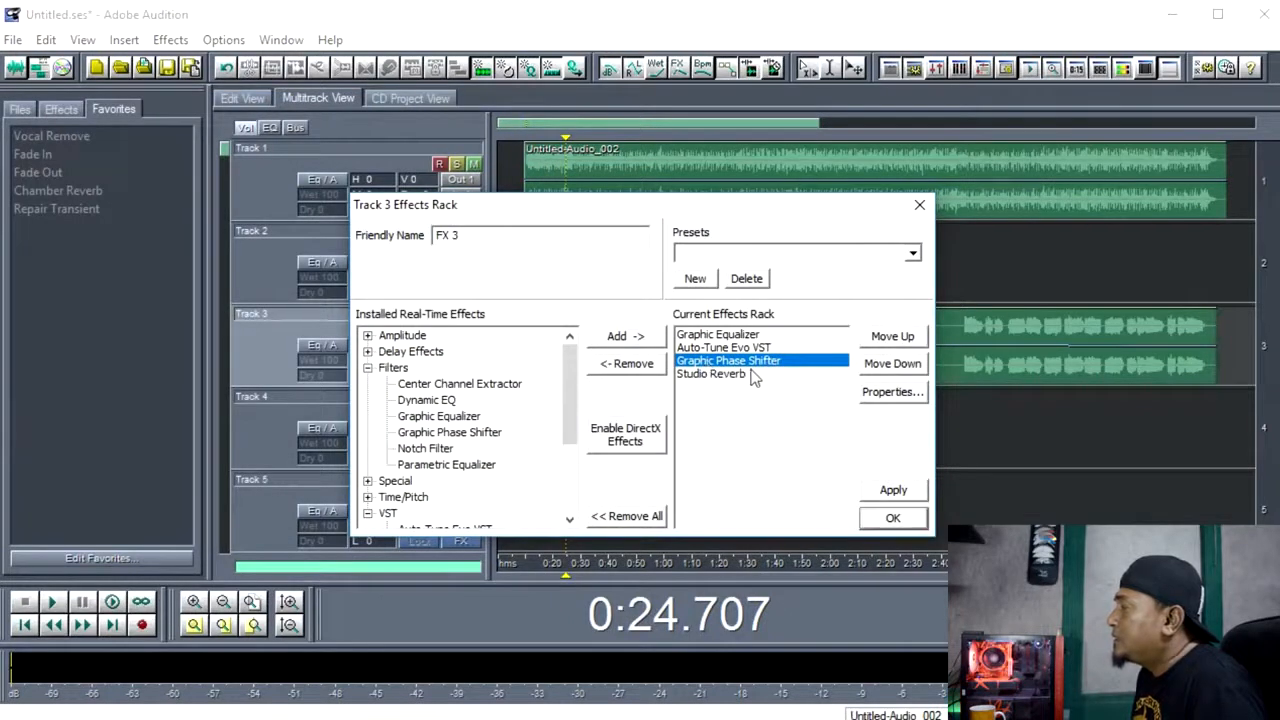
left_click(702, 377)
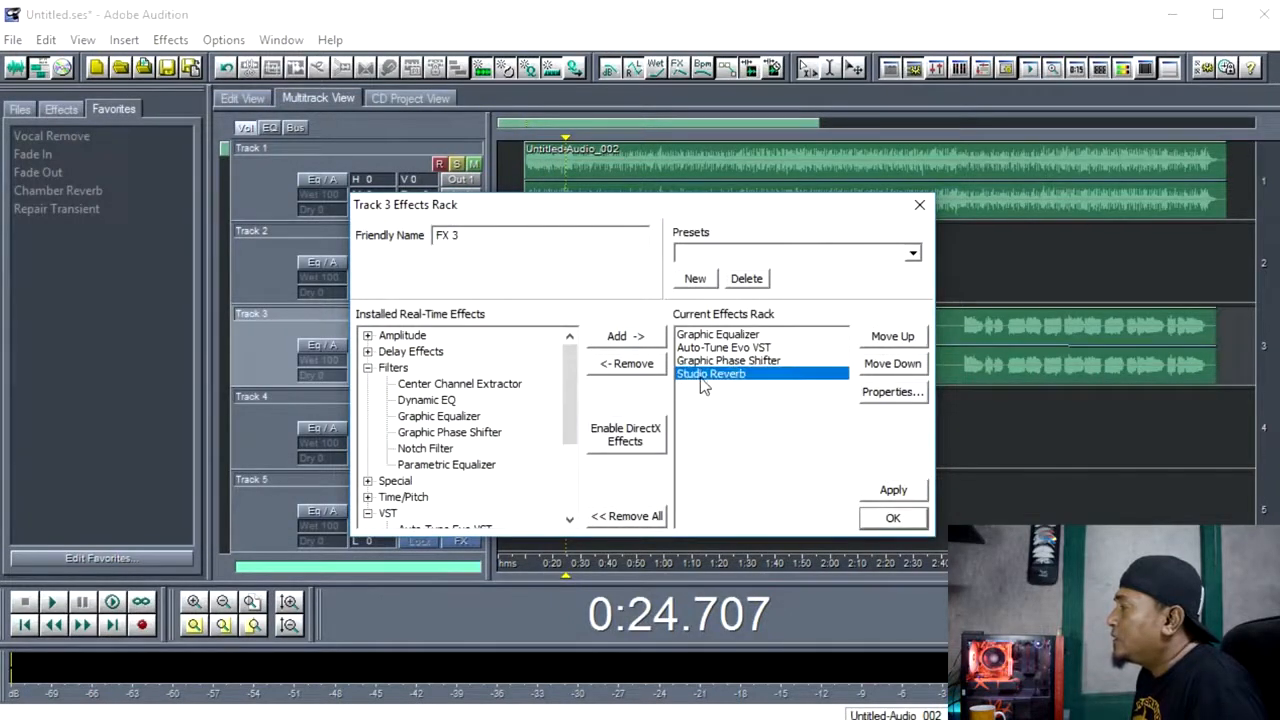
Collapse the Filters and VST categories among the installed real-time effects.
left_click(418, 388)
left_click(369, 369)
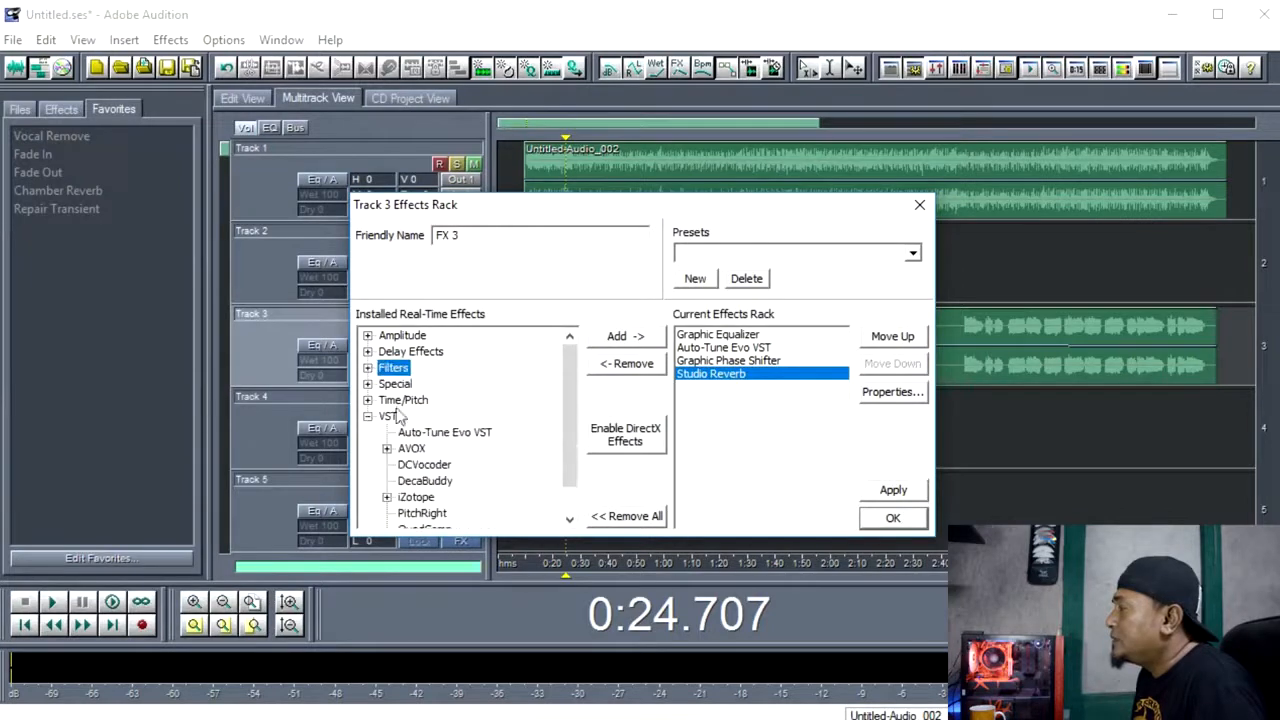
left_click(368, 416)
Review the settings of the Graphic Equalizer, Auto-Tune Evo, Graphic Phase Shifter and Studio Reverb, and close Track 3's effects rack.
left_click(738, 361)
left_click(735, 336)
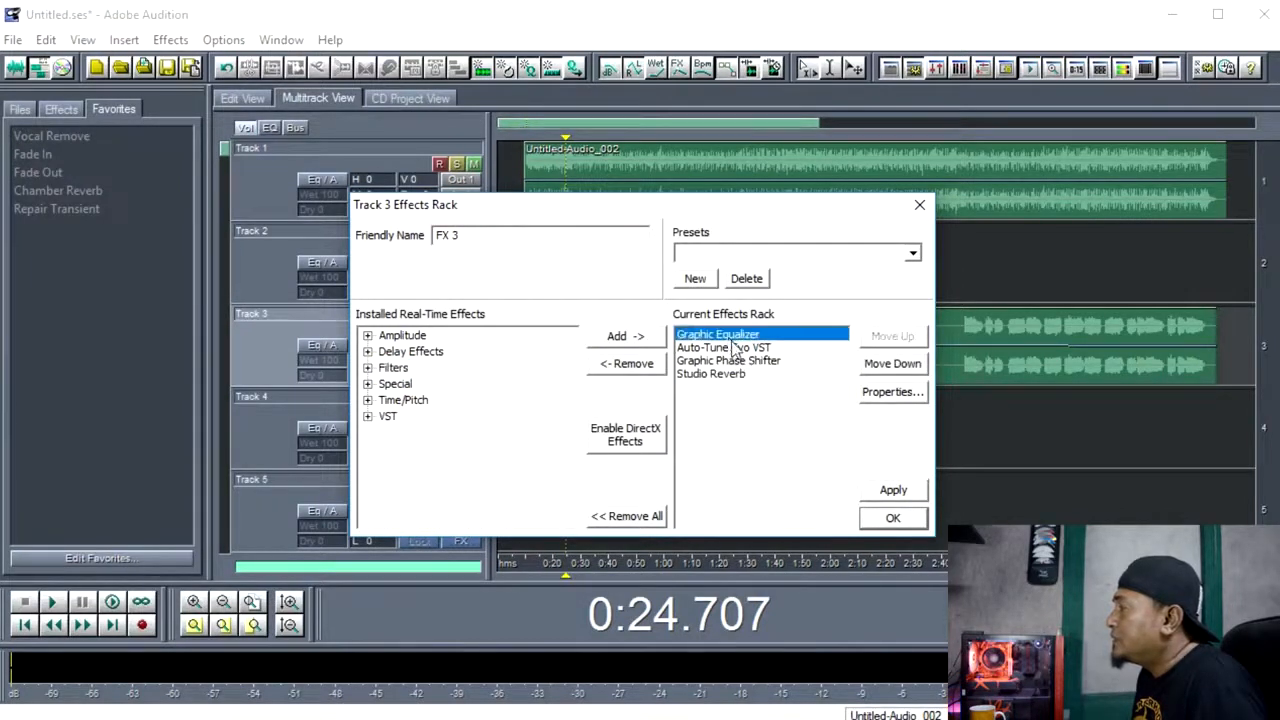
left_click(903, 398)
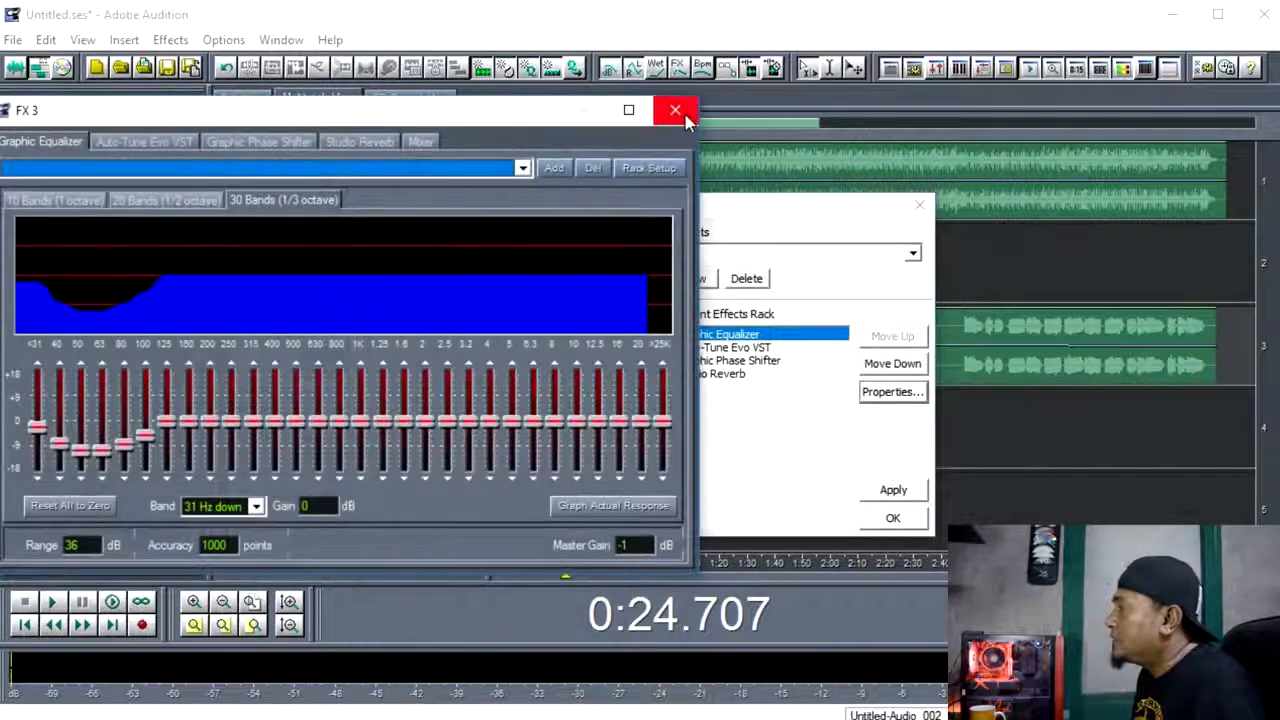
left_click(684, 114)
left_click(755, 360)
left_click(750, 347)
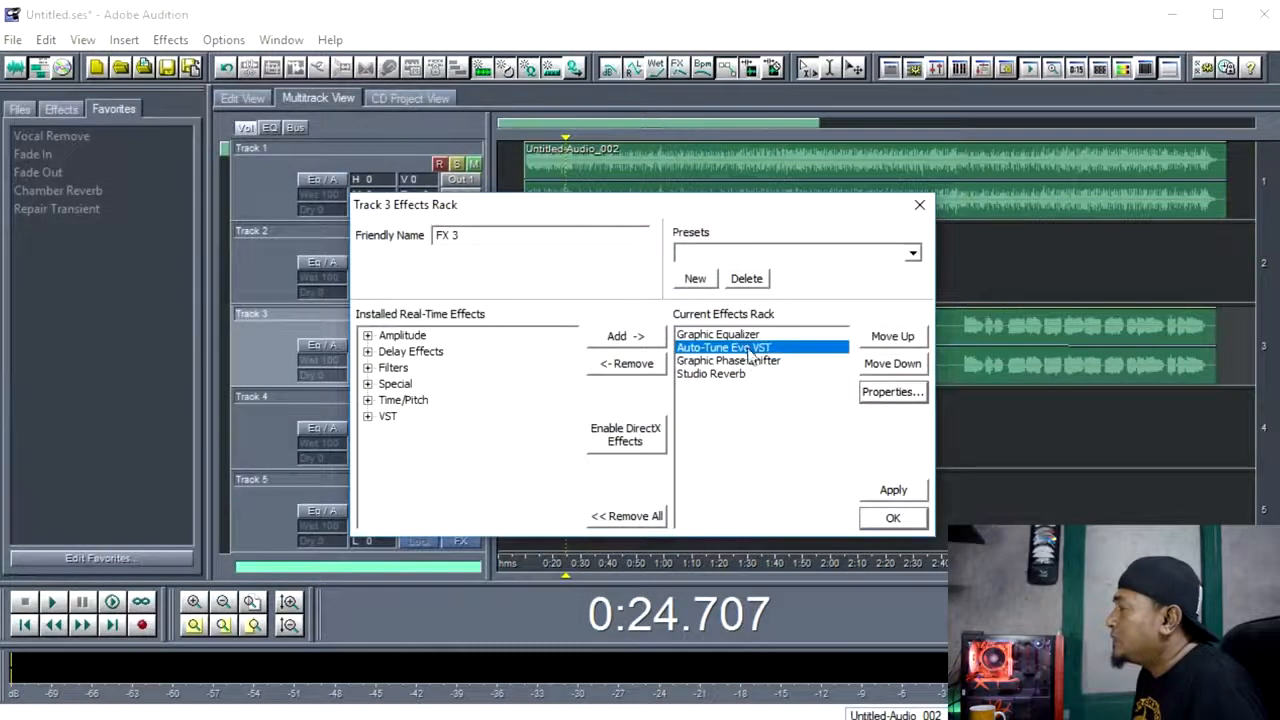
left_click(875, 398)
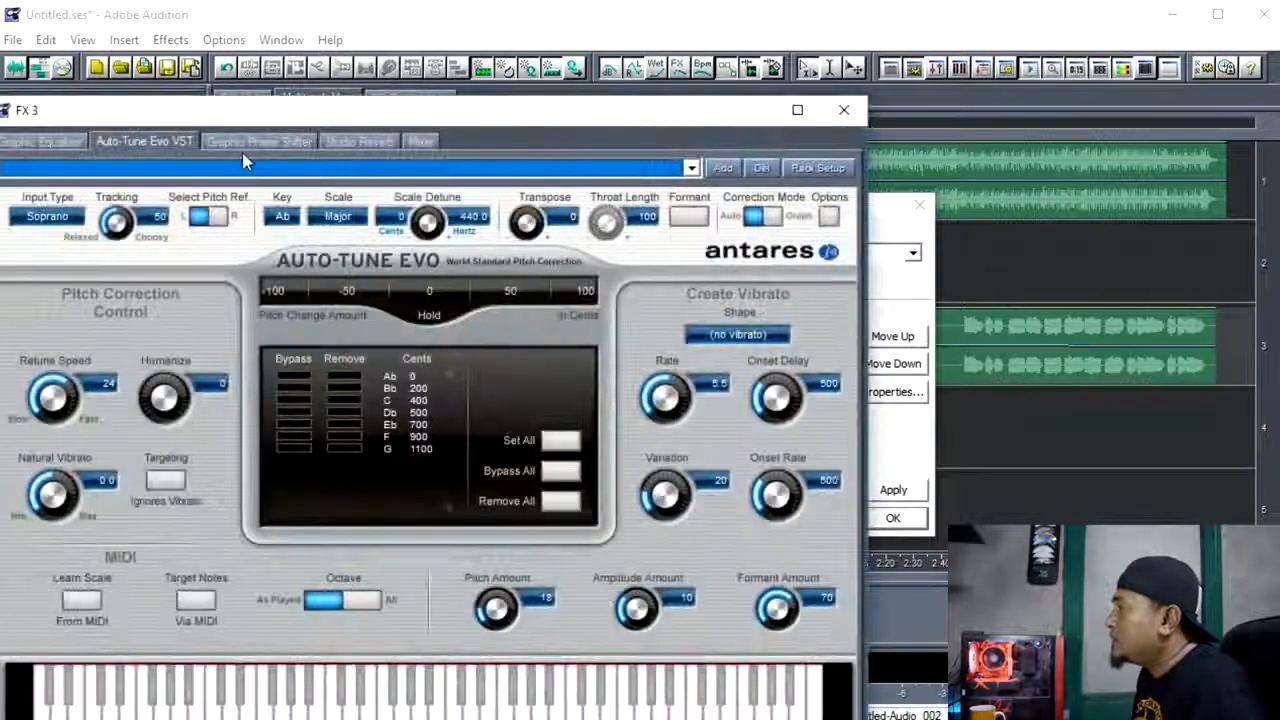
left_click(245, 148)
left_click(345, 142)
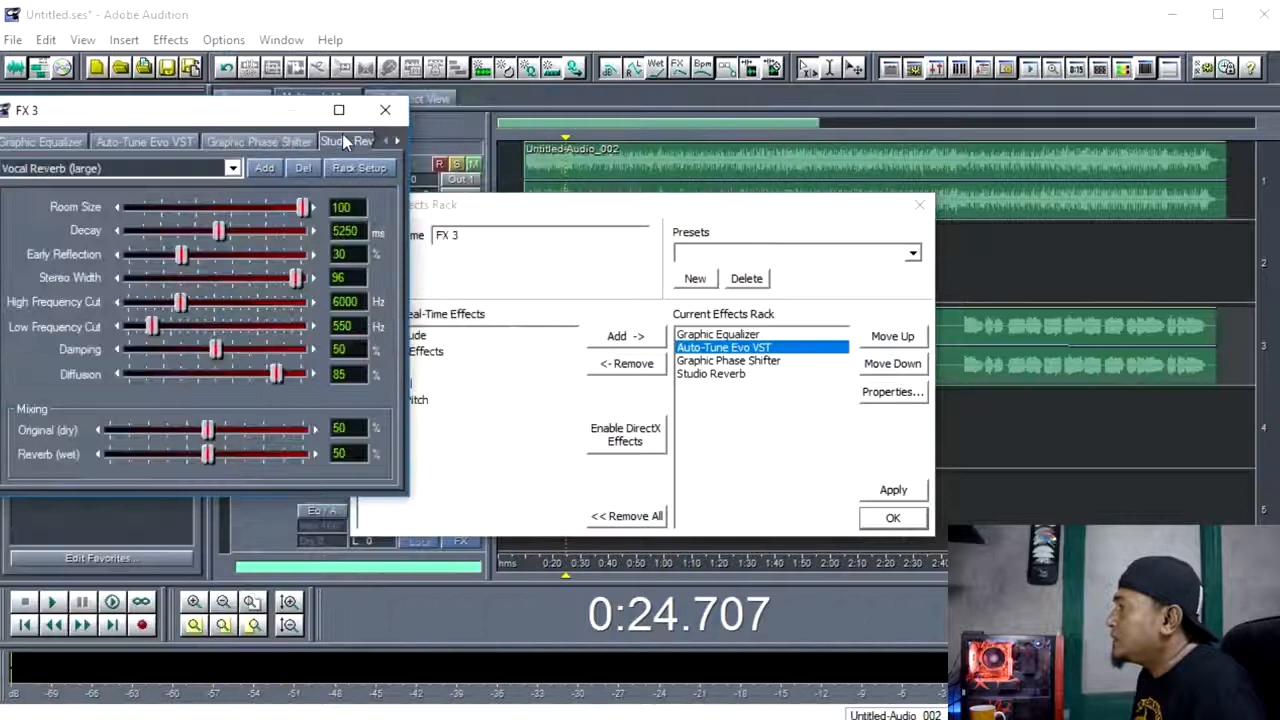
left_click(400, 110)
left_click(919, 204)
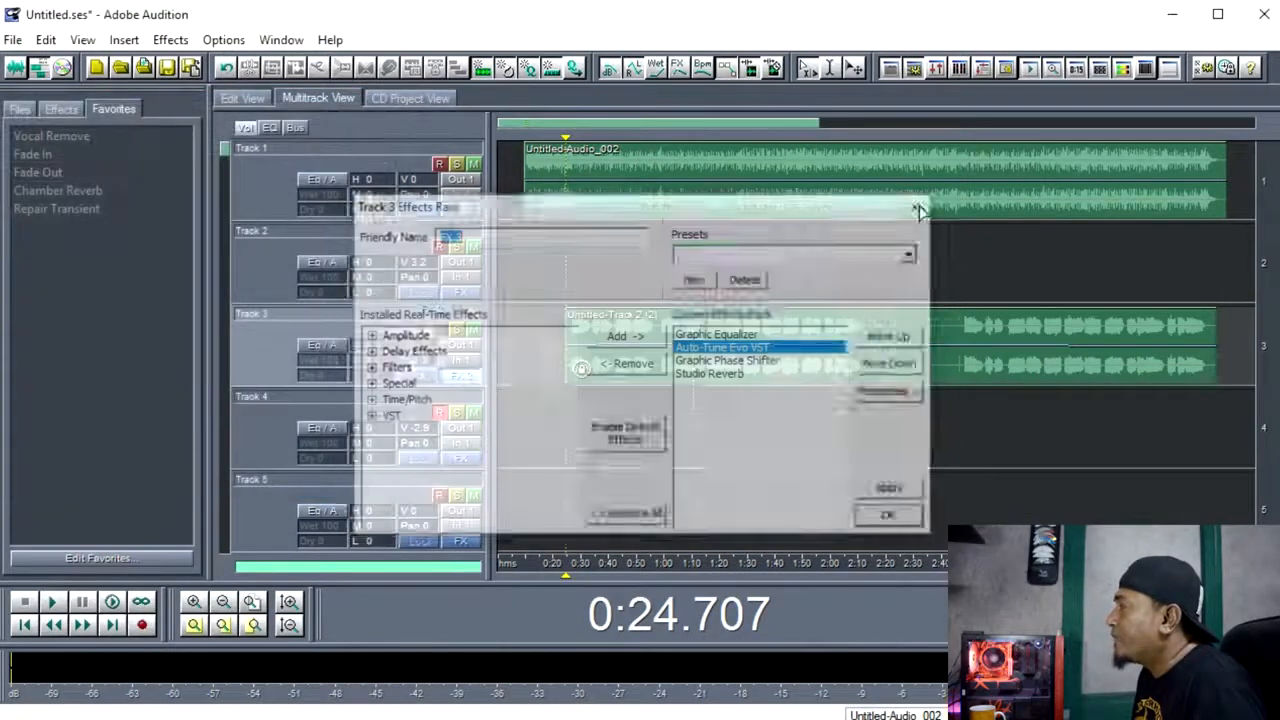
Play the multitrack session from the start of Track 3's vocal clip to hear the processed vocal.
left_click(575, 420)
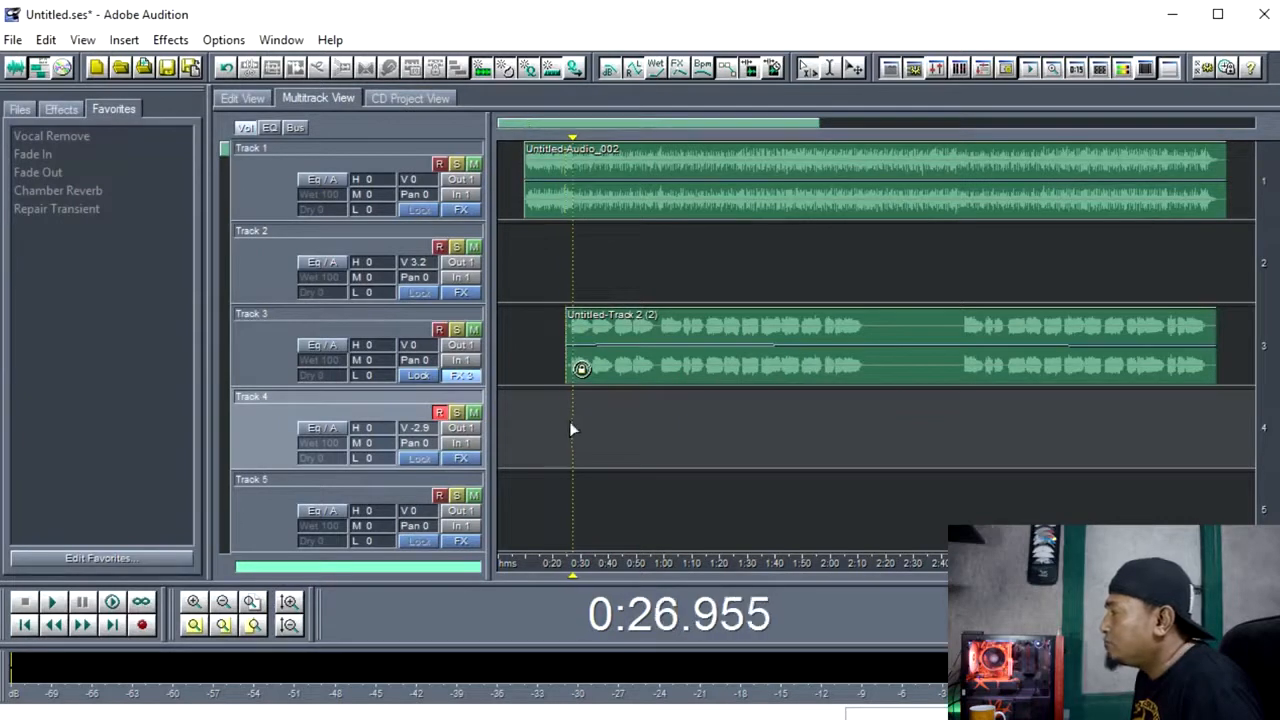
key("space")
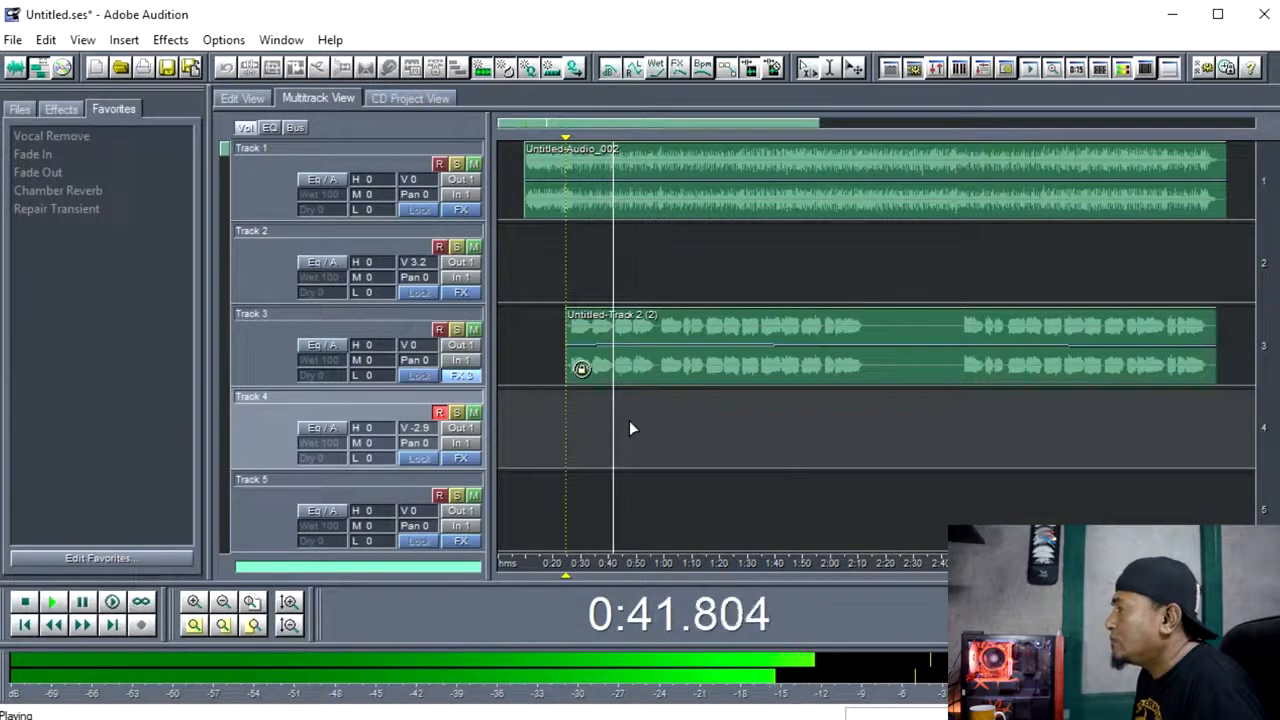
Stop playback and place the playback cursor near the start of Track 3's vocal clip.
key("space")
left_click(590, 438)
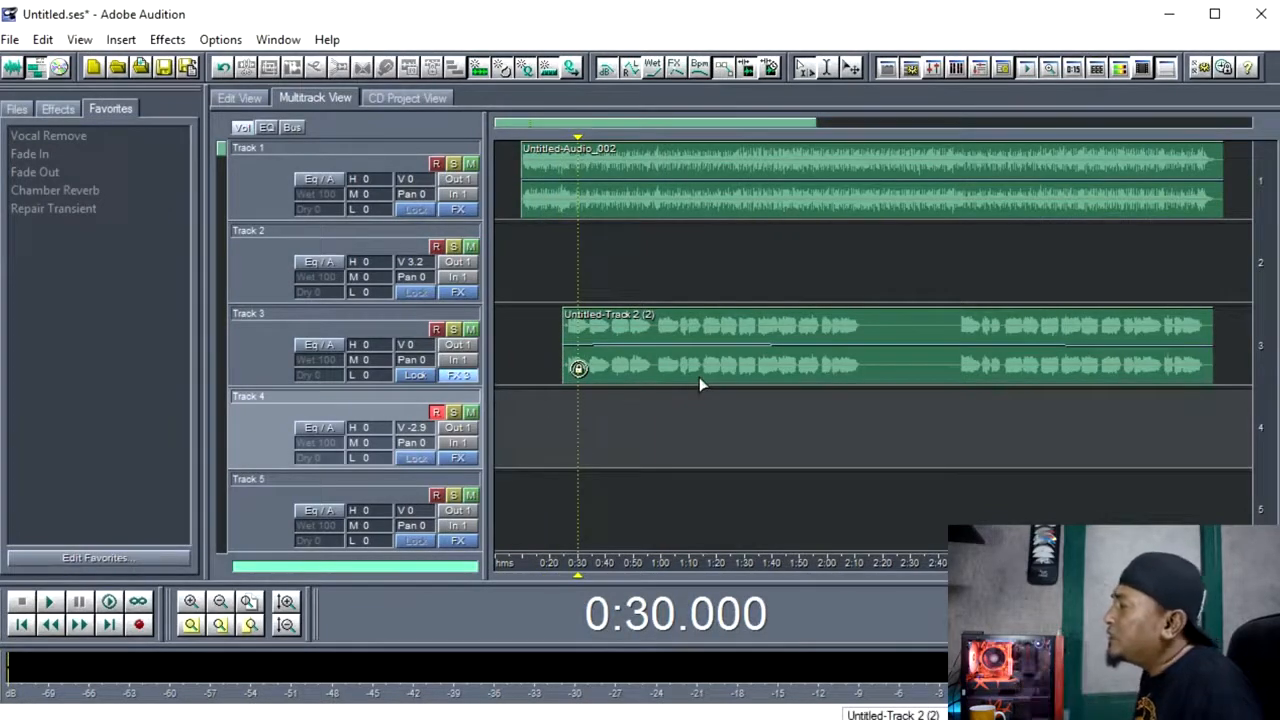
left_click(536, 268)
left_click(564, 276)
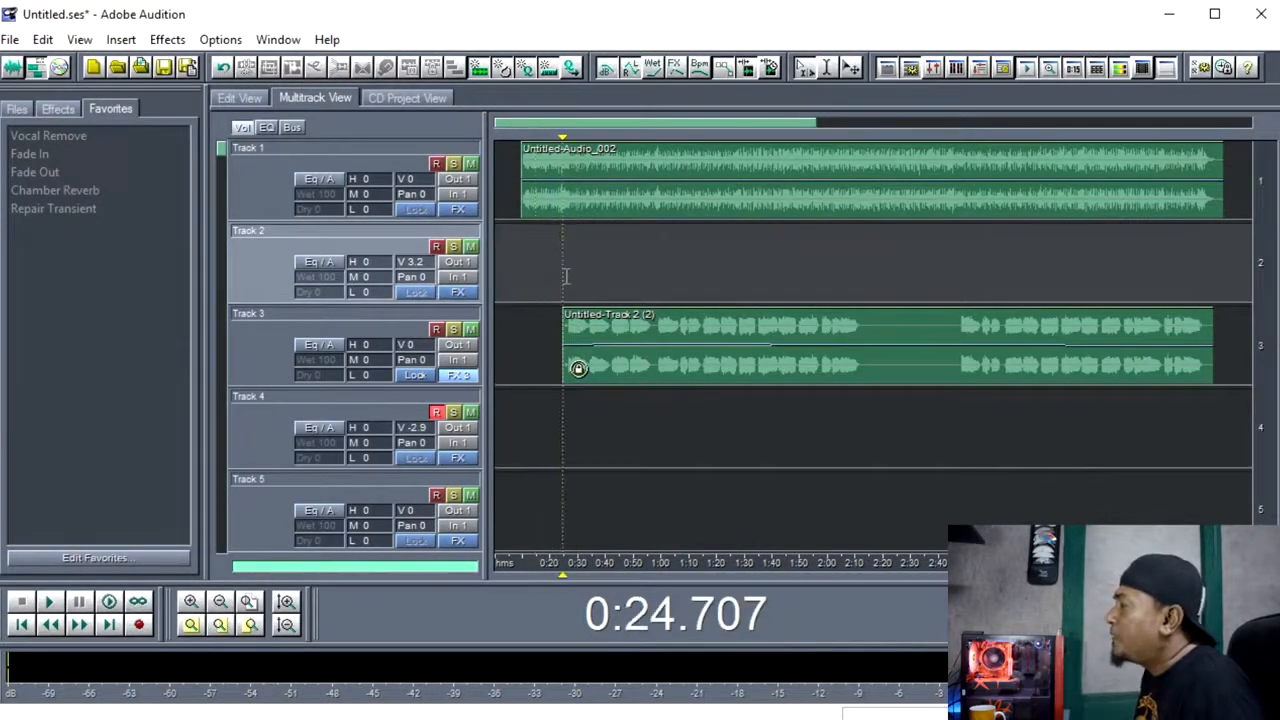
left_click(465, 210)
left_click(911, 209)
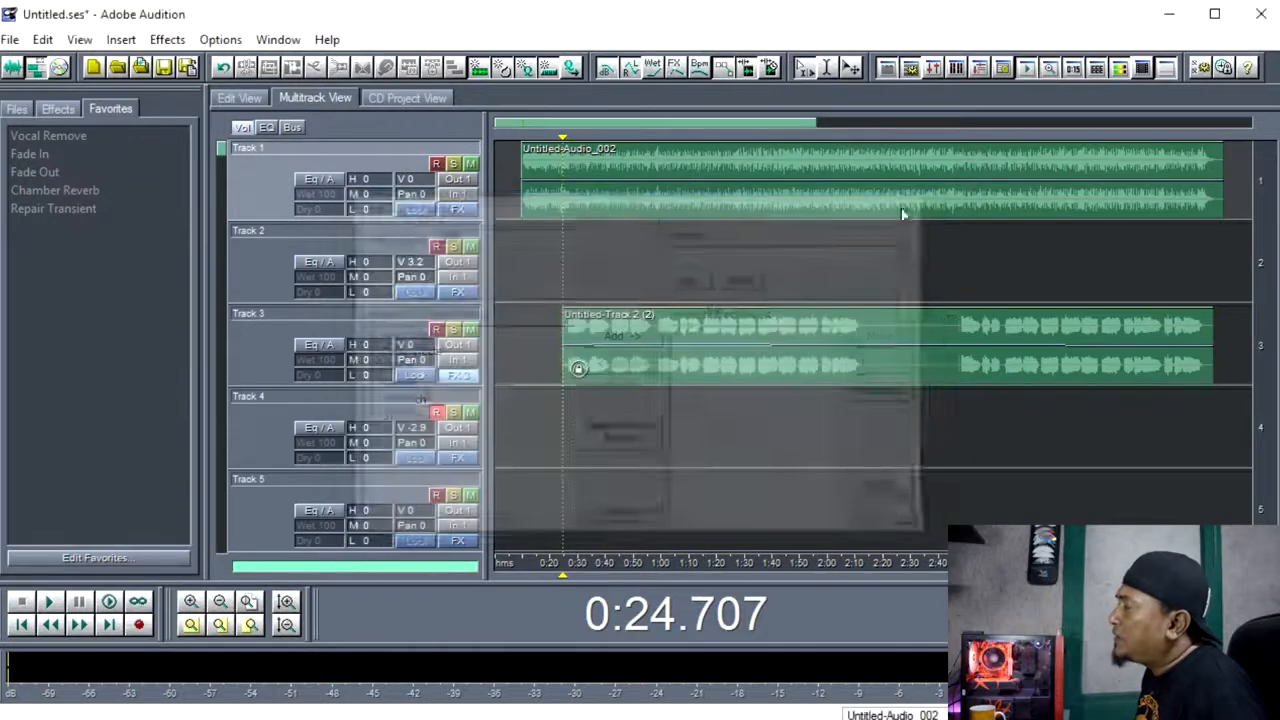
left_click(555, 277)
left_click(570, 275)
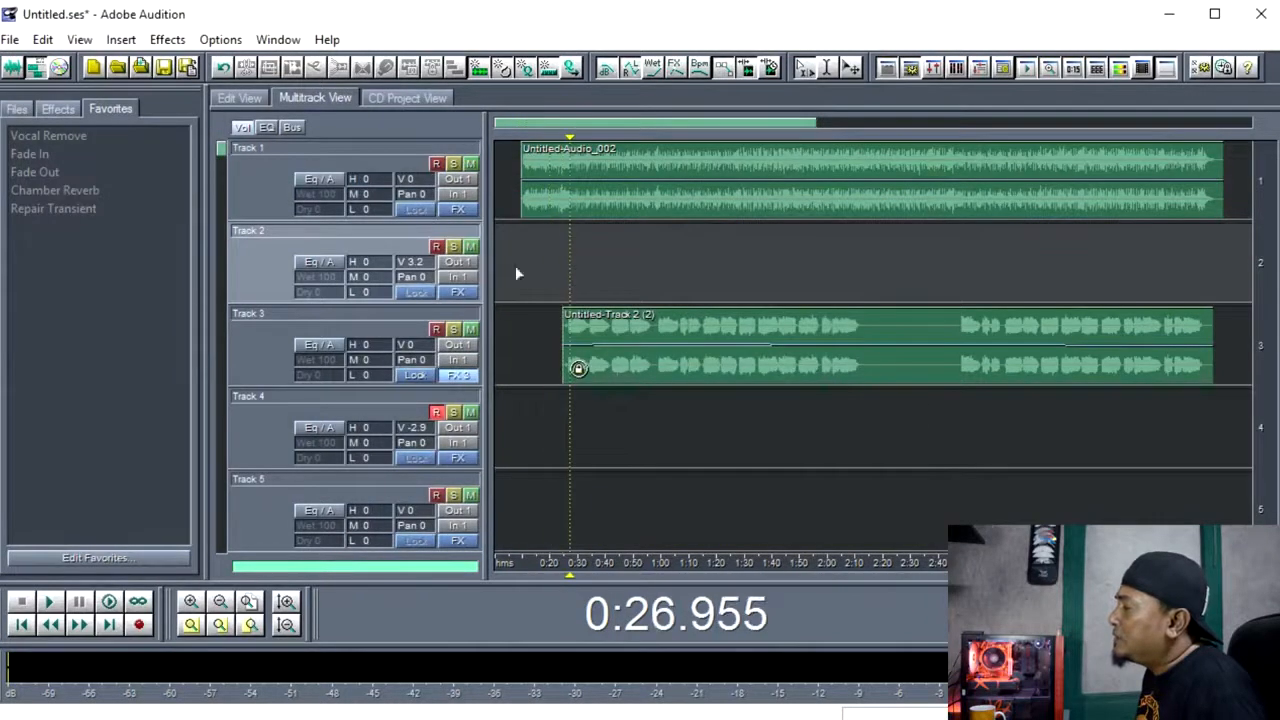
Add the iZotope Ozone 5 VST effect to Track 1's effects rack and bring up its settings.
left_click(457, 210)
left_click_drag(631, 214, 657, 90)
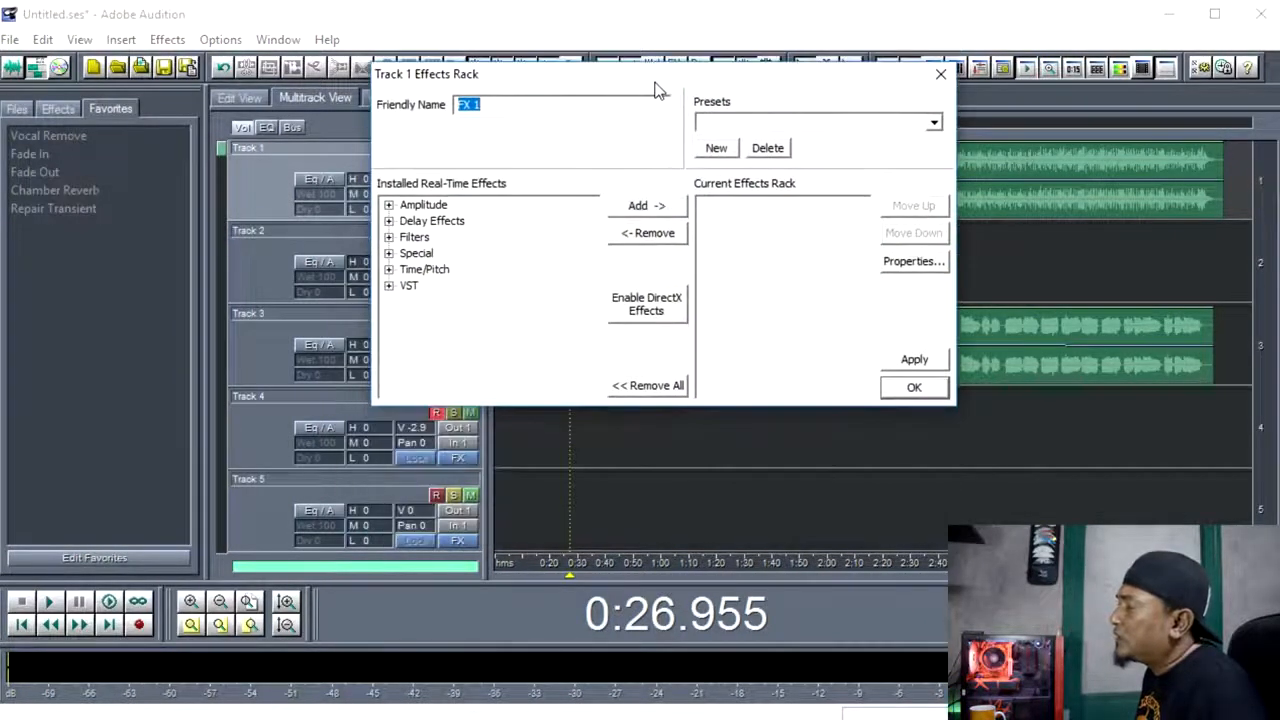
left_click(806, 127)
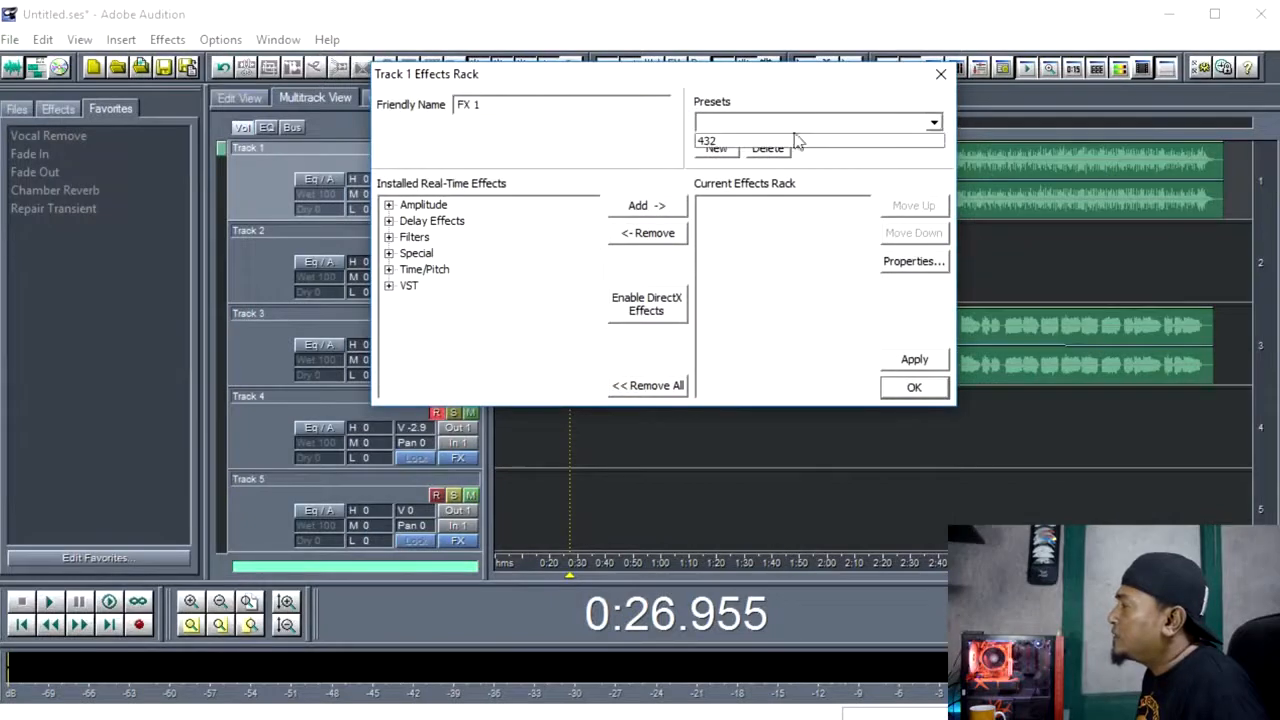
left_click(754, 122)
left_click(389, 287)
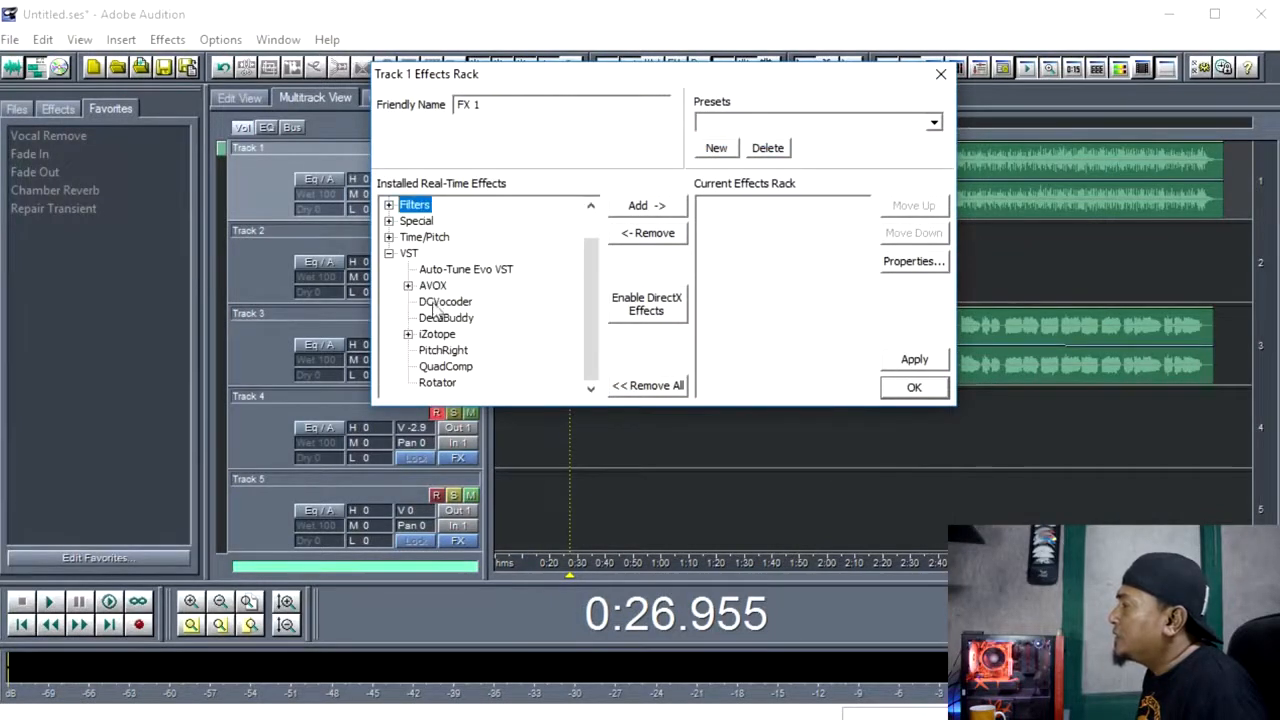
left_click(449, 272)
double_click(437, 336)
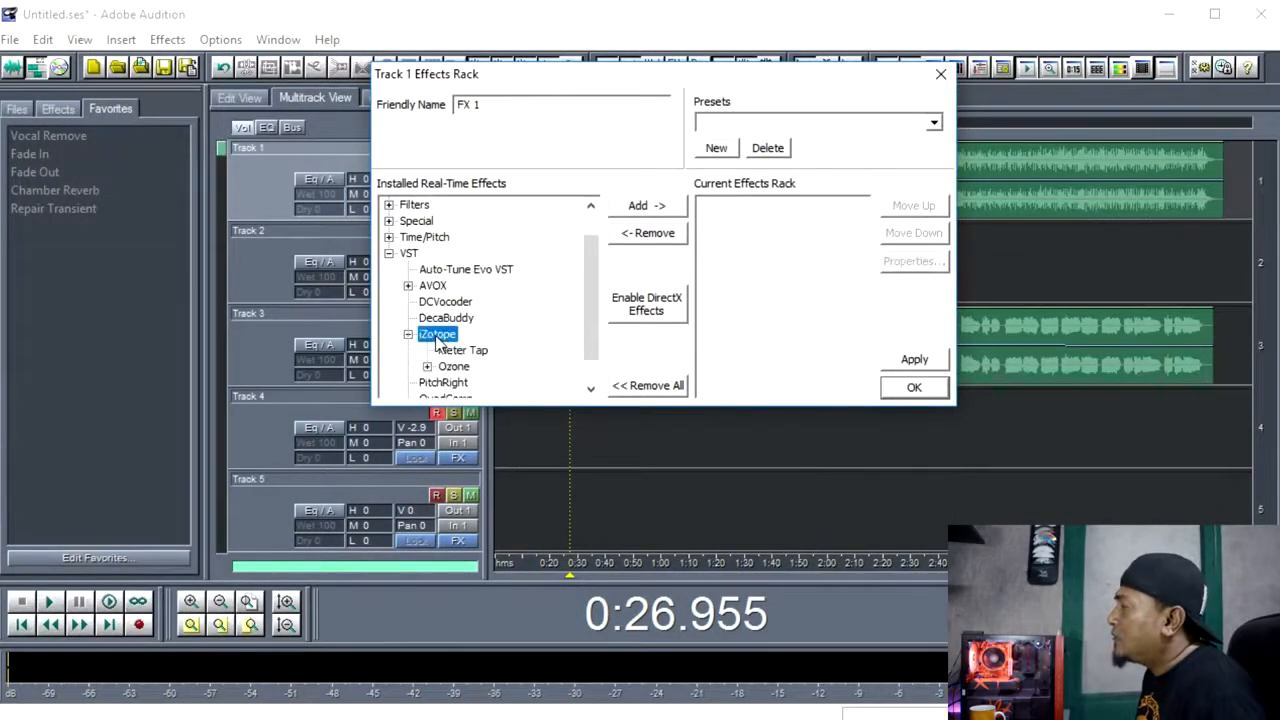
double_click(455, 367)
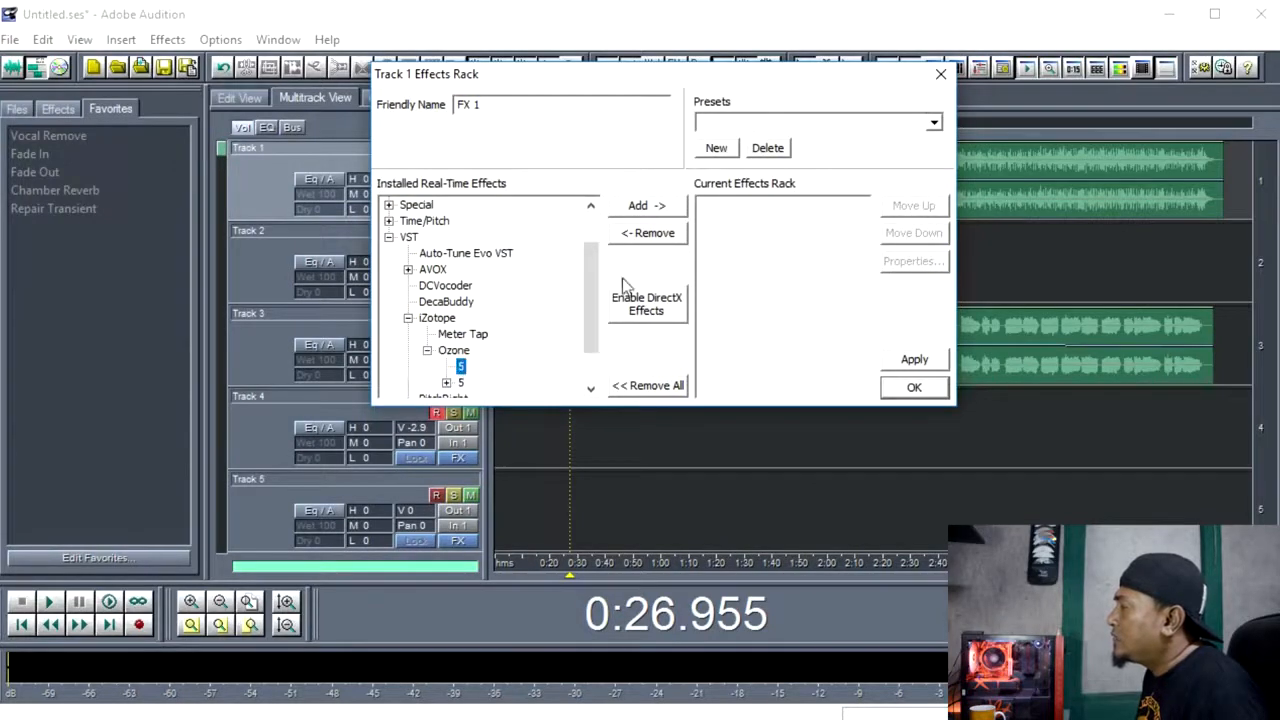
left_click(652, 206)
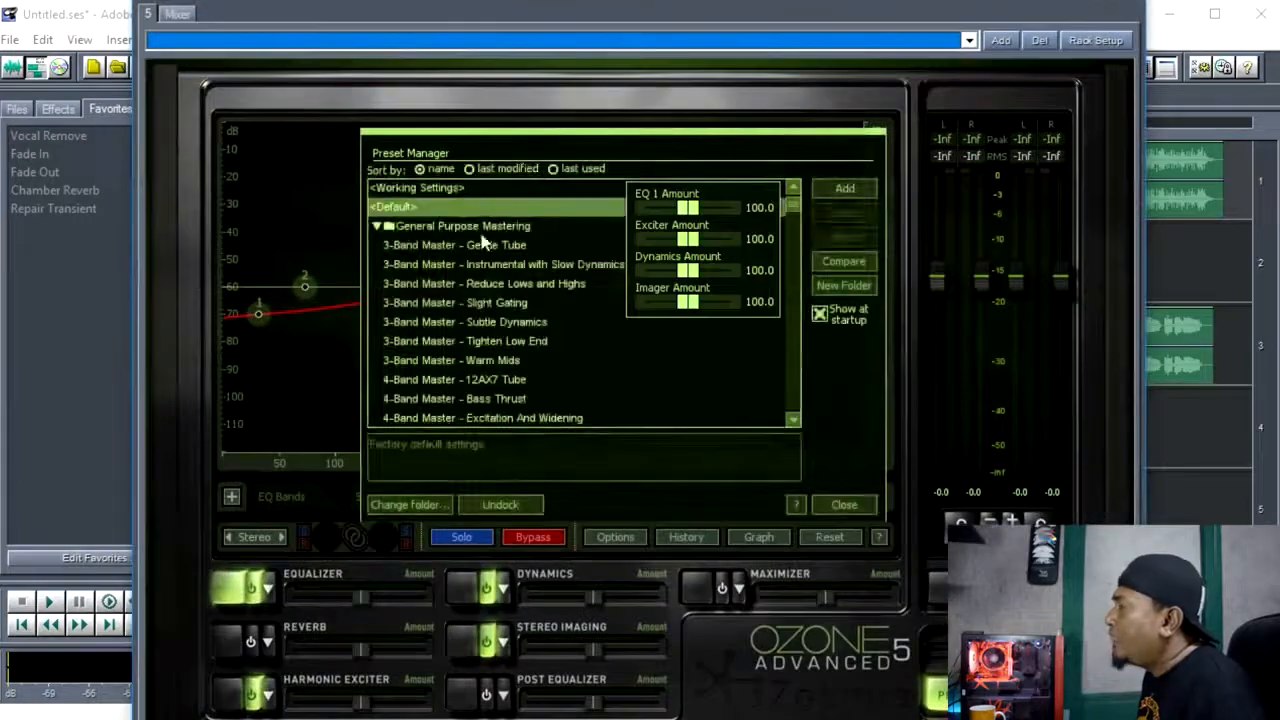
Load the Ozone preset "Keyboard Track - Exciter and Widening" and close the Preset Manager.
left_click_drag(793, 212, 820, 314)
scroll(820, 314, "down", 4)
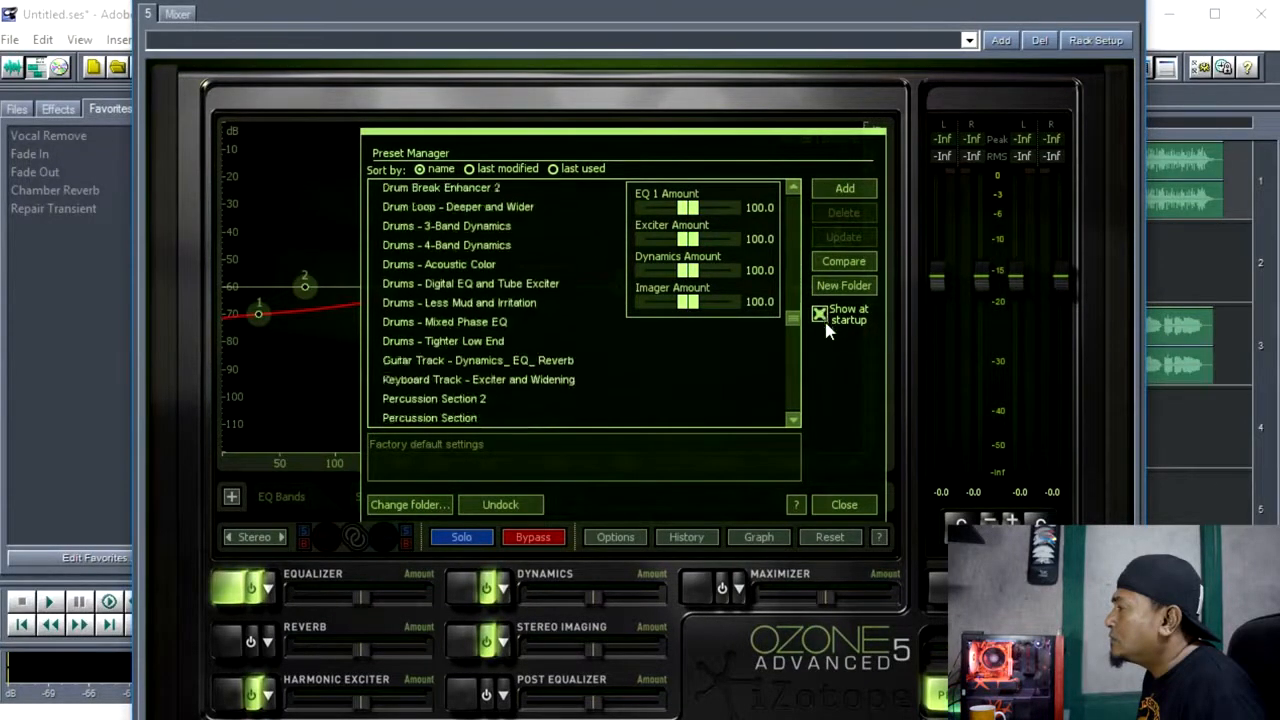
left_click(521, 362)
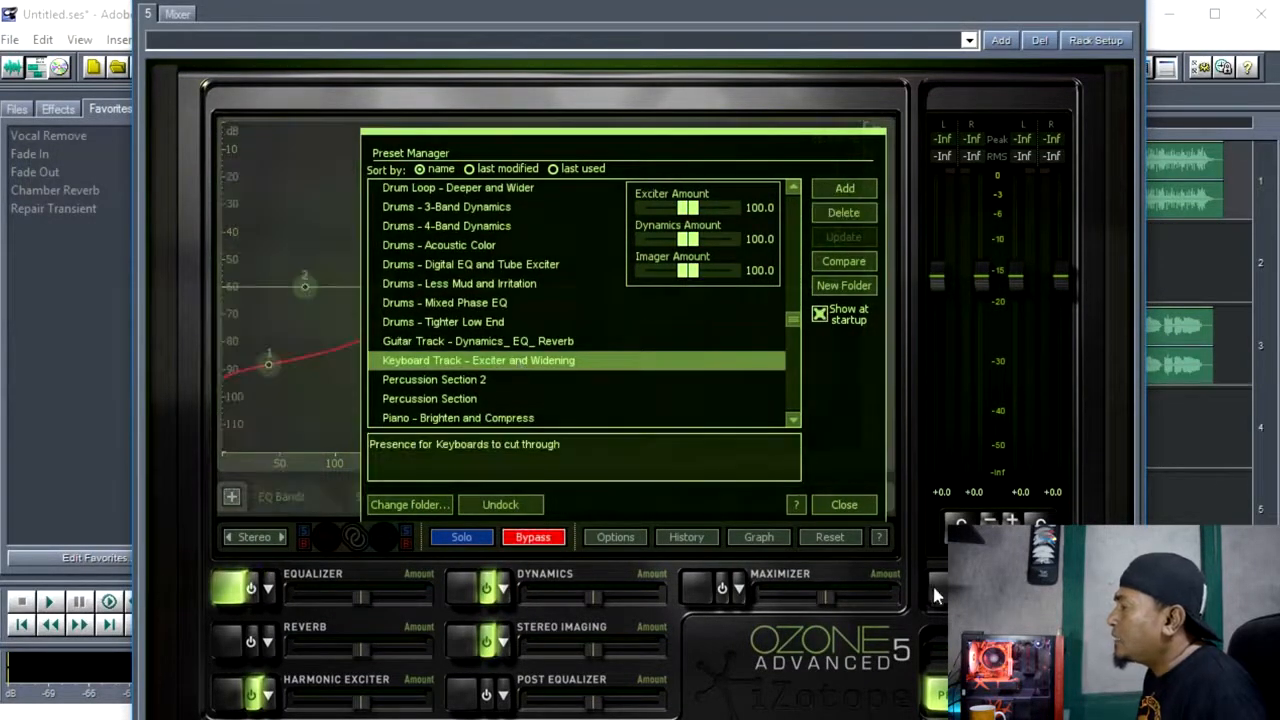
left_click(843, 506)
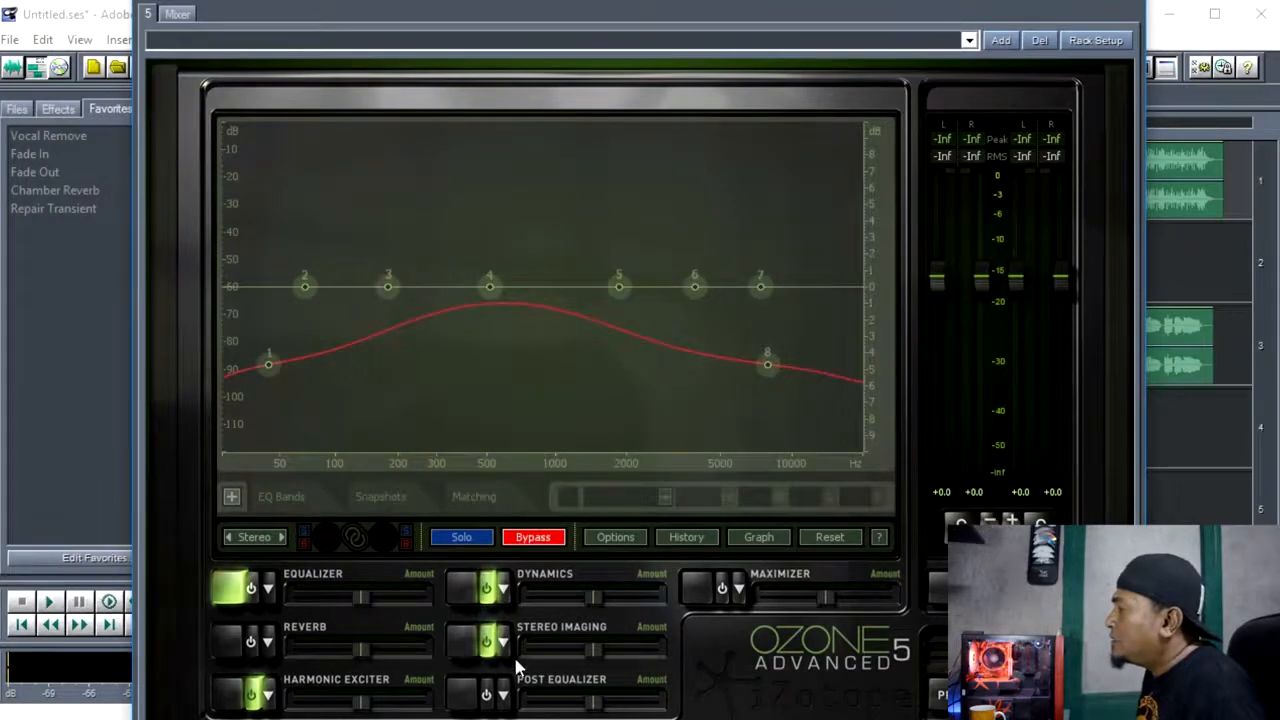
Apply the "Stereoize - Bass Envelop" preset to Ozone's Stereo Imaging module and close the preset list.
left_click(504, 643)
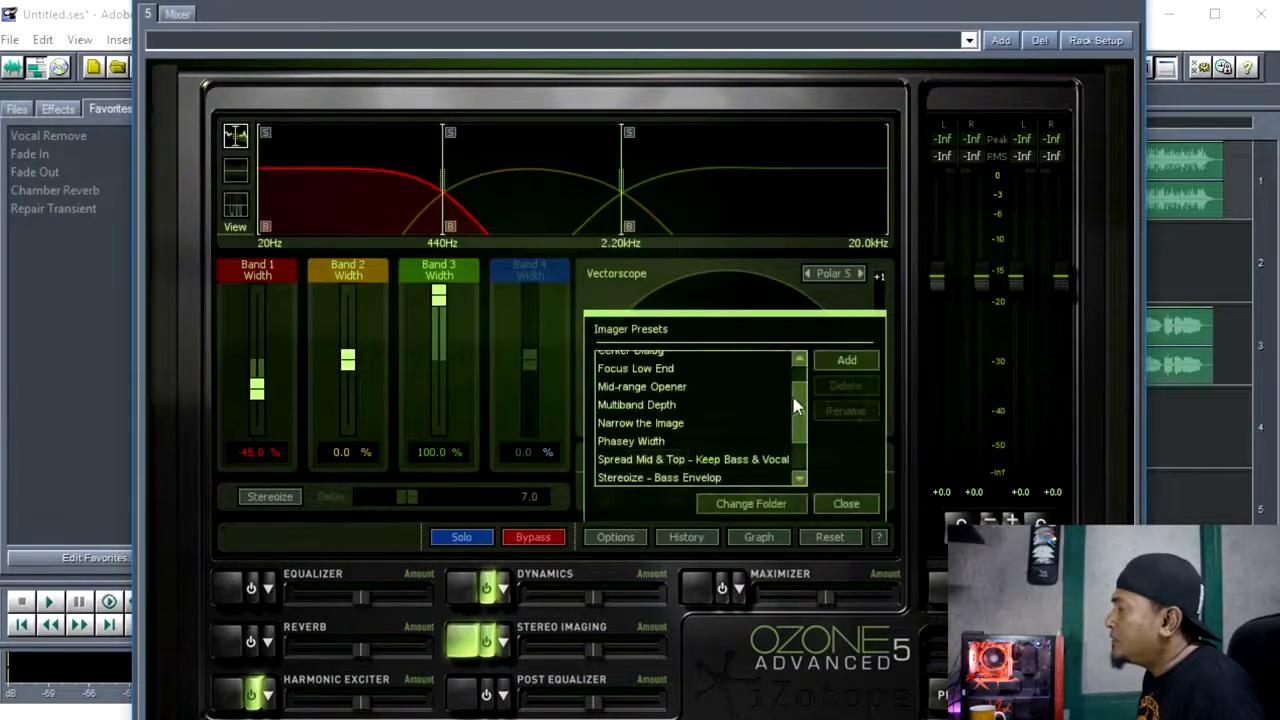
scroll(795, 405, "down", 1)
left_click(674, 430)
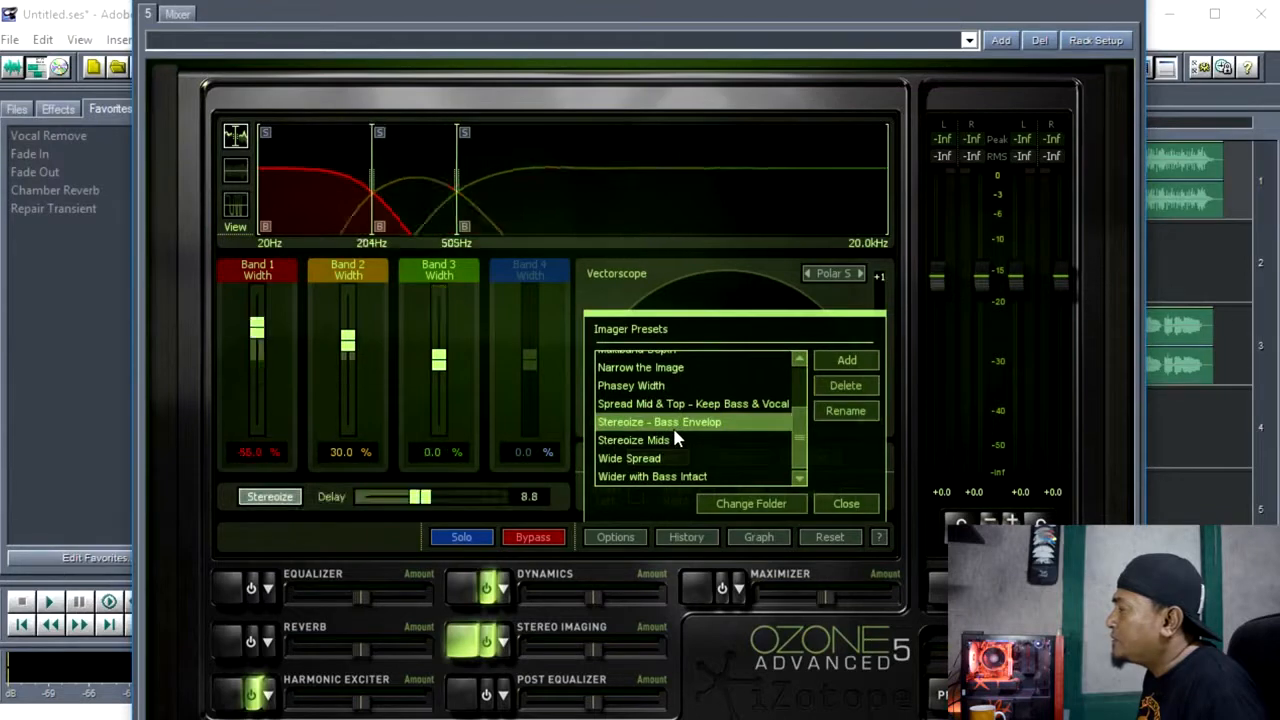
left_click(847, 505)
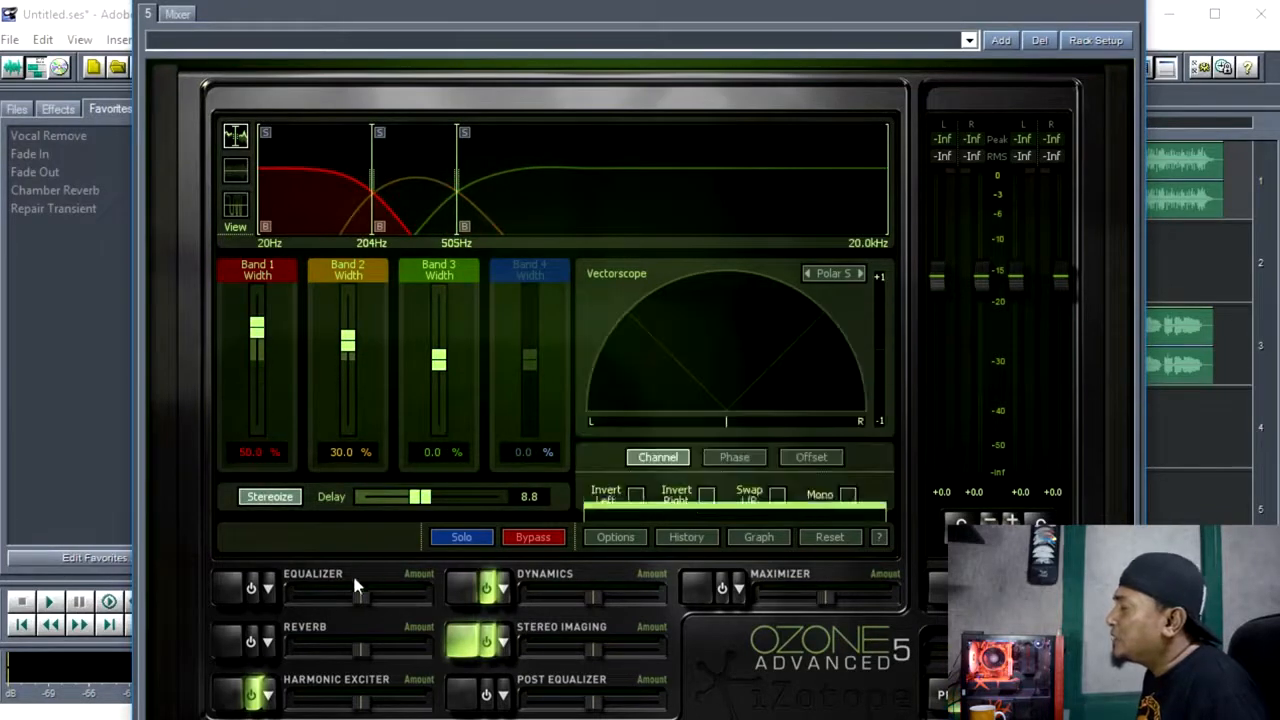
Raise Ozone's equalizer band 1 to about 1.1 dB at 54 Hz and band 8 to about 1.5 dB at 9085 Hz.
left_click(268, 592)
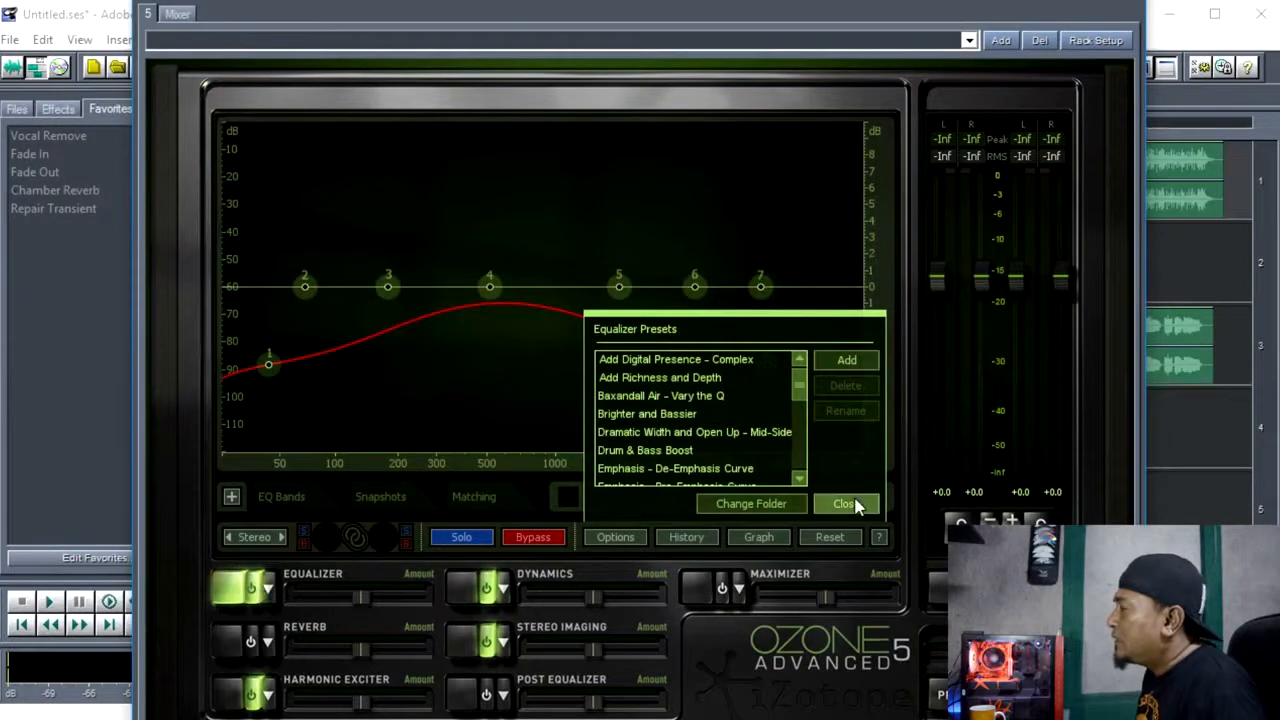
left_click(846, 504)
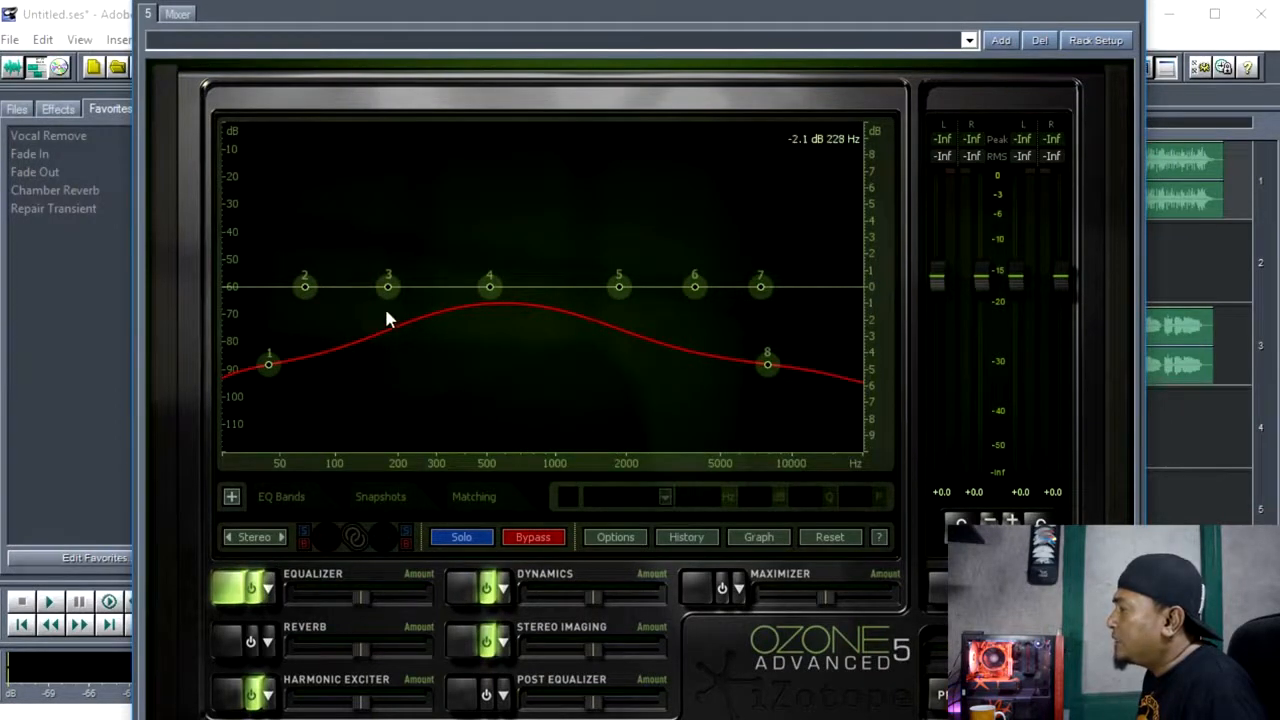
left_click_drag(266, 362, 286, 275)
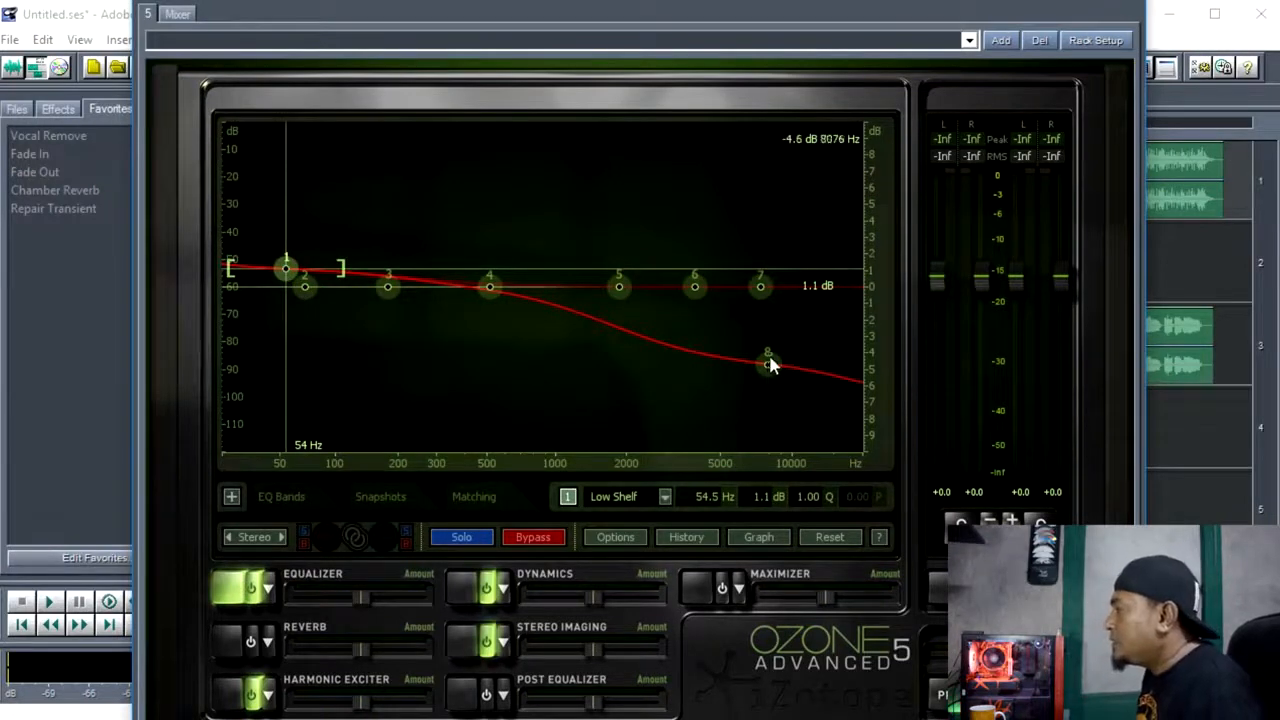
left_click_drag(769, 364, 781, 261)
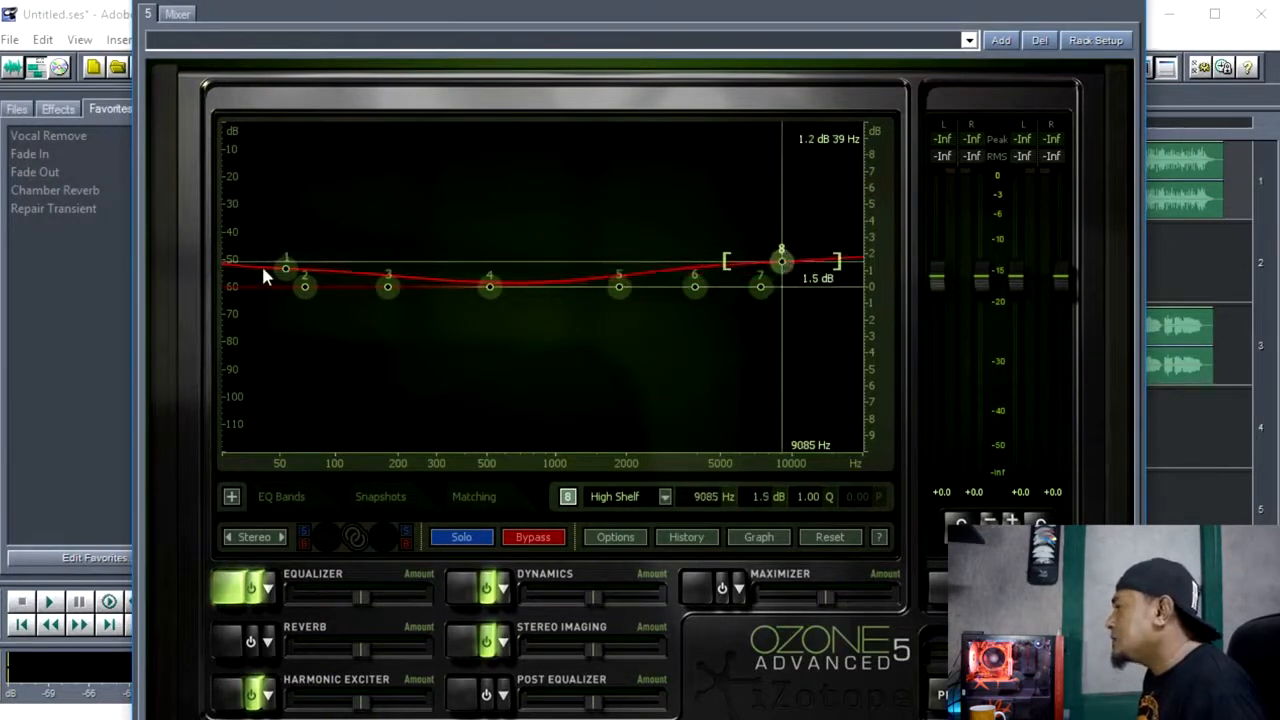
Shift equalizer band 1 to about 0.7 dB at 83 Hz and band 7 to about 1.2 dB at 8996 Hz, and close Track 1's effects rack.
left_click(296, 266)
left_click_drag(285, 269, 318, 282)
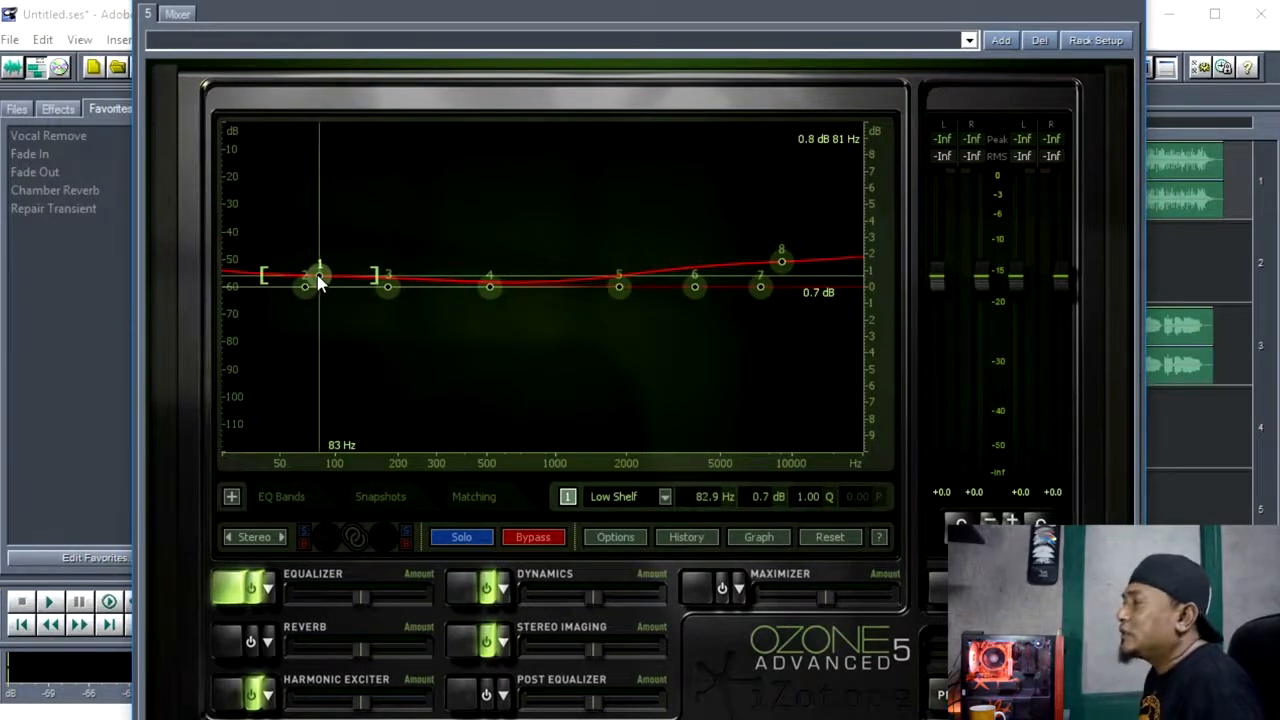
left_click_drag(760, 287, 779, 272)
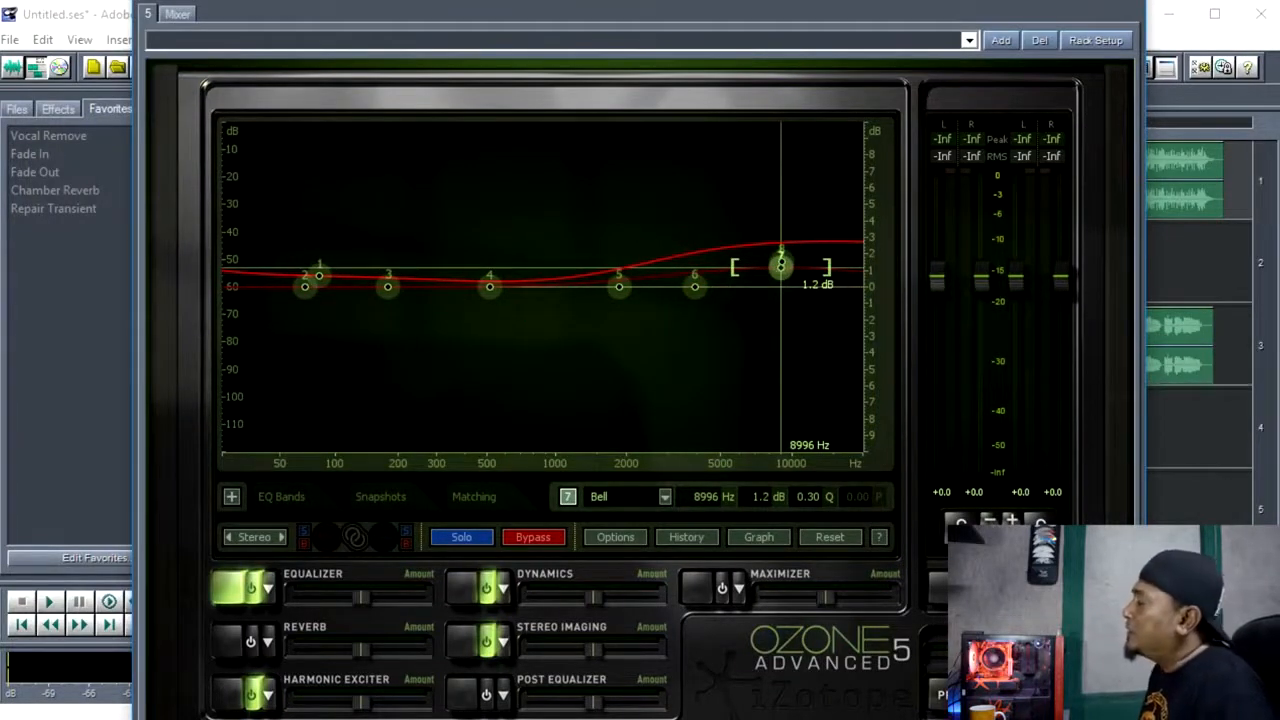
left_click(1122, 3)
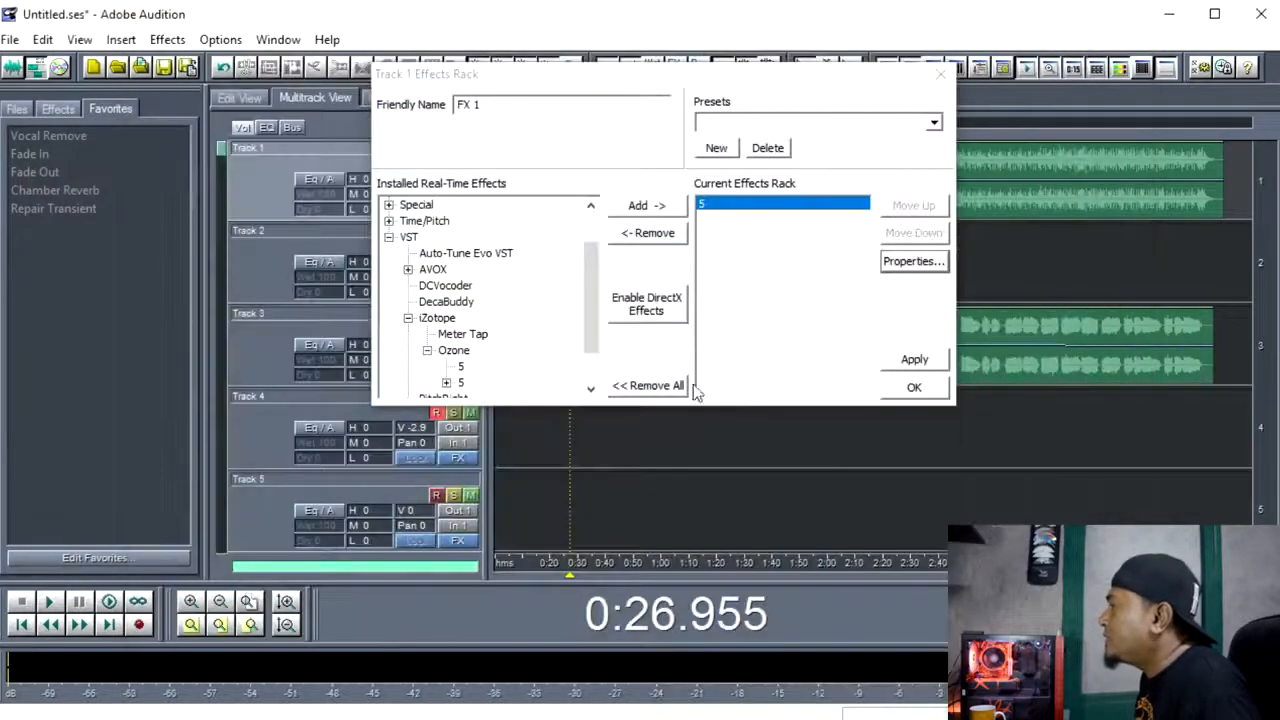
left_click(889, 388)
Play the session from near the start of Track 3's vocal clip and raise Track 3's volume to about 5 dB.
left_click(564, 433)
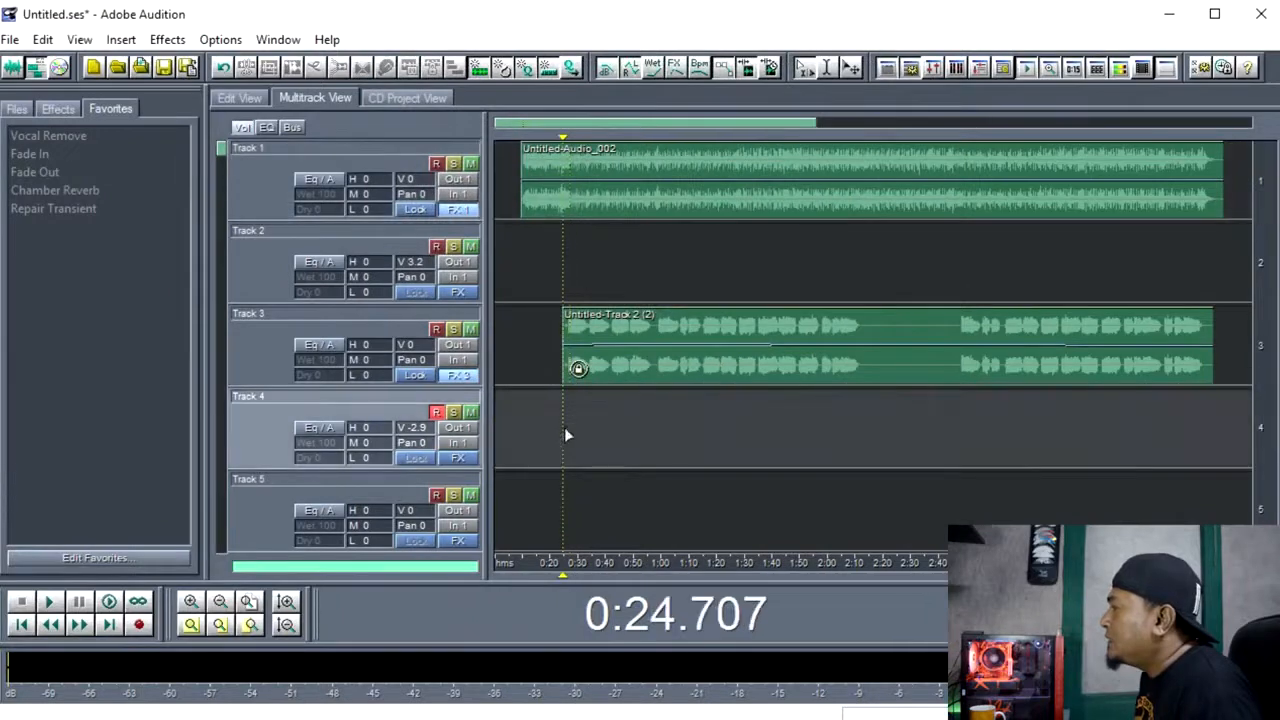
left_click(571, 429)
left_click(565, 426)
left_click(568, 431)
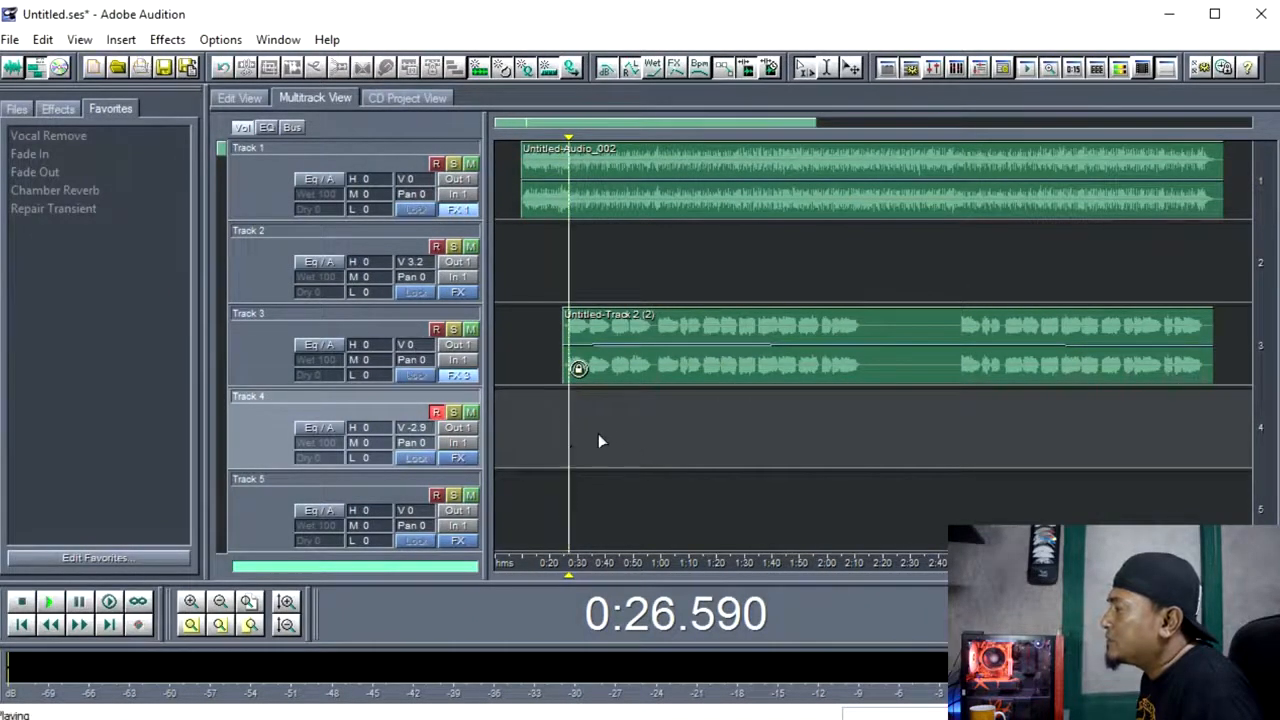
key("space")
left_click_drag(413, 349, 419, 346)
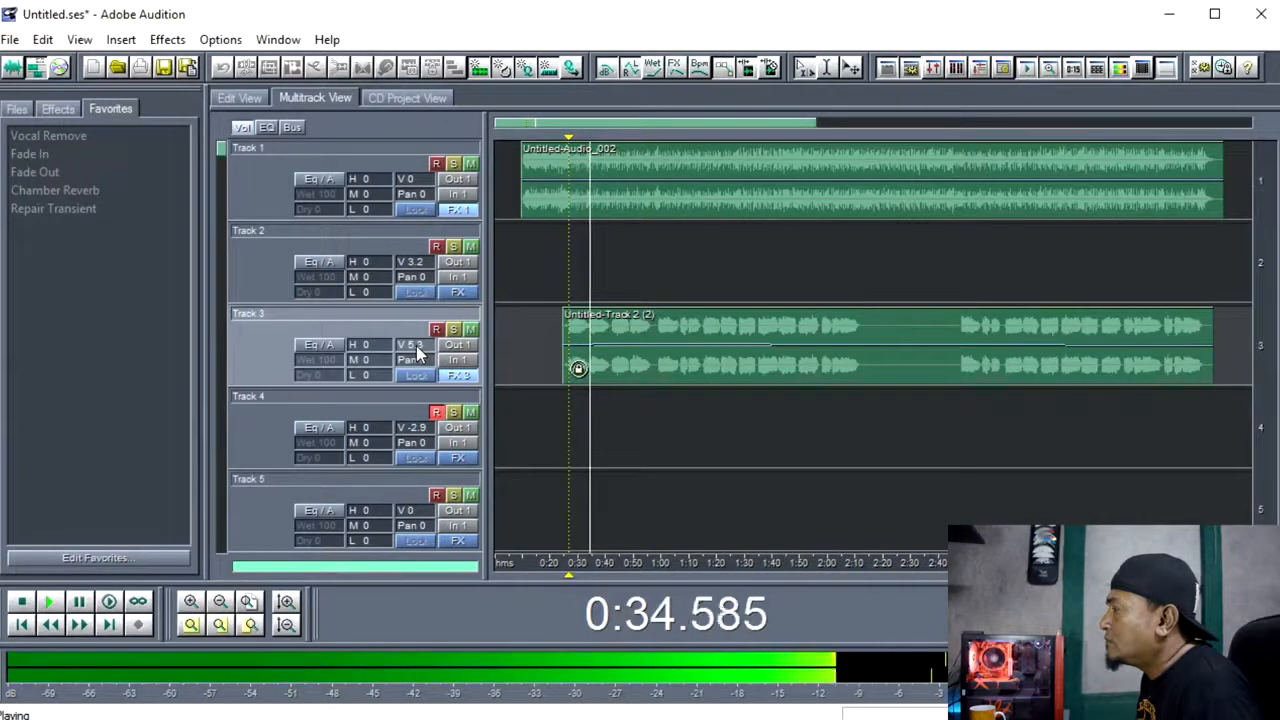